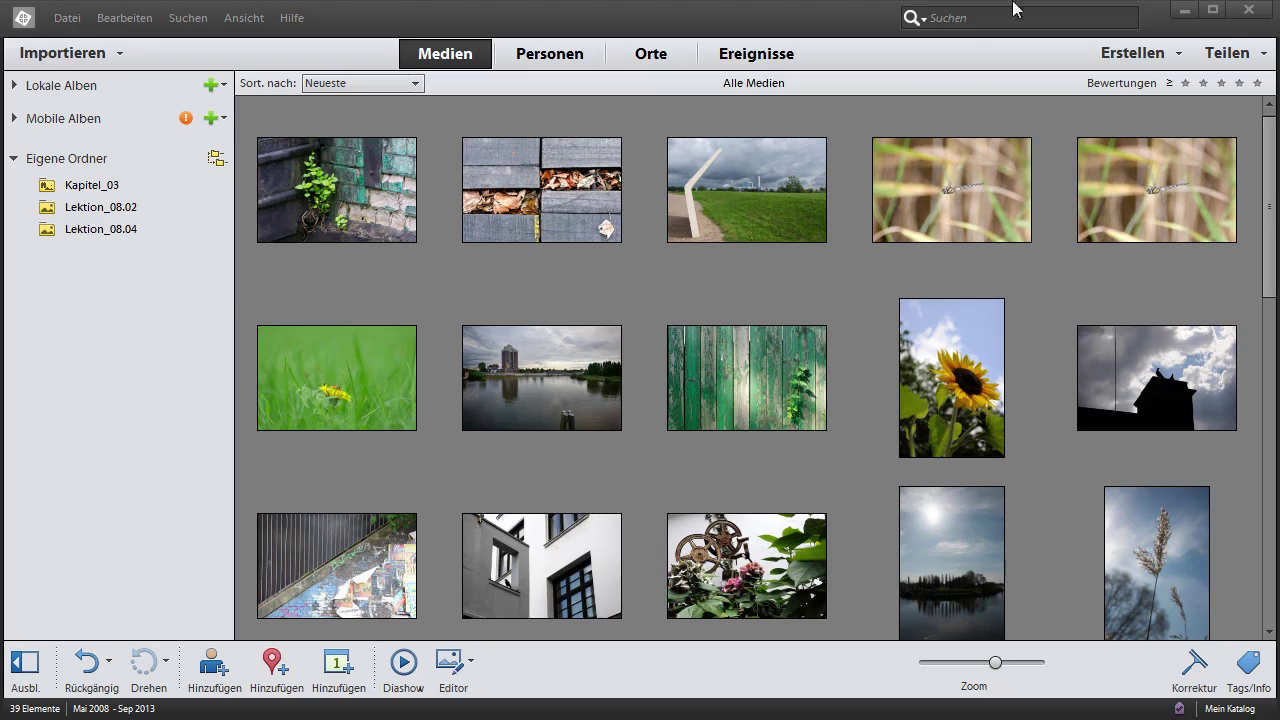
- Open and close the project list without choosing anything, then bring the Organizer back to the front
{"action": "left_click", "coordinate": [1133, 53]}
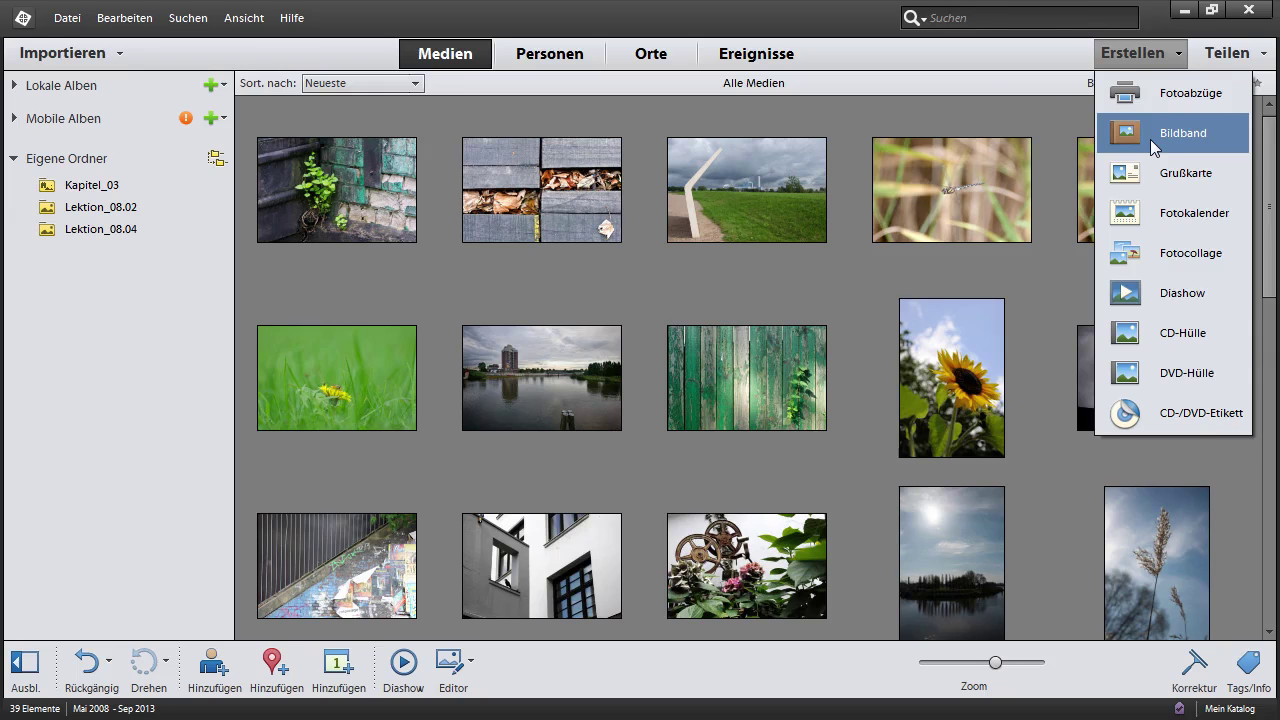
{"action": "left_click", "coordinate": [1012, 90]}
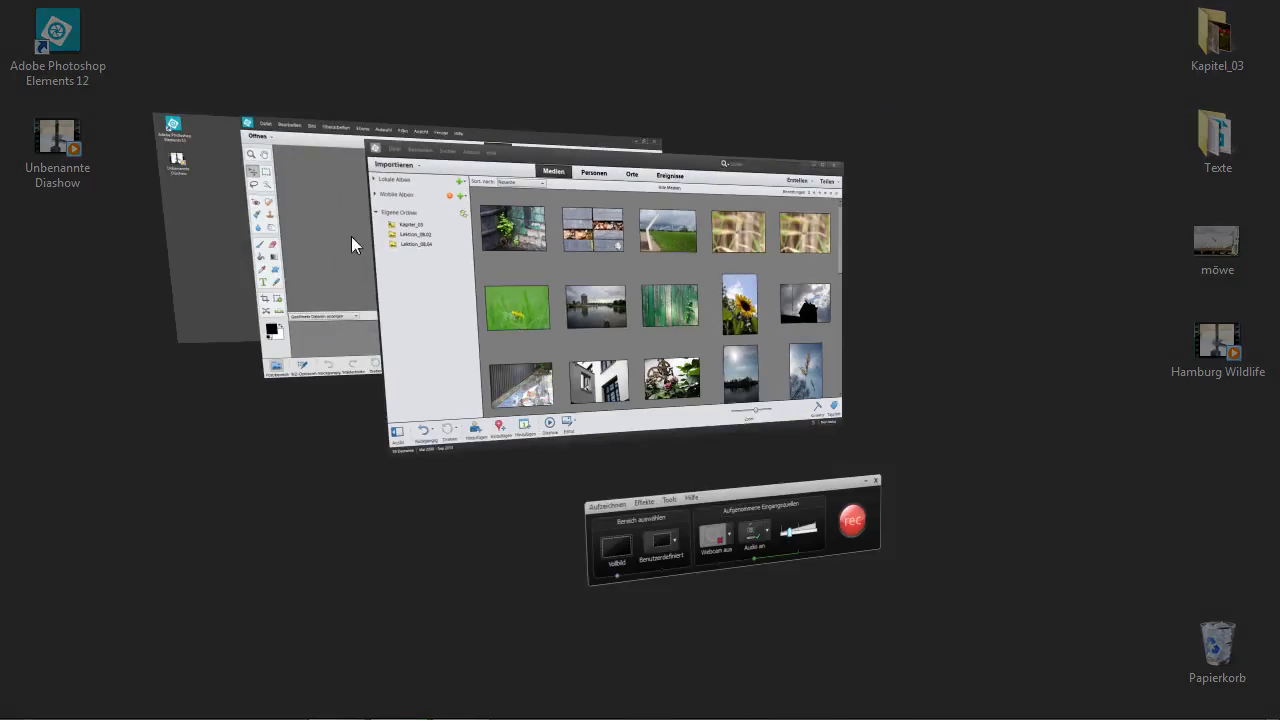
{"action": "left_click", "coordinate": [313, 279]}
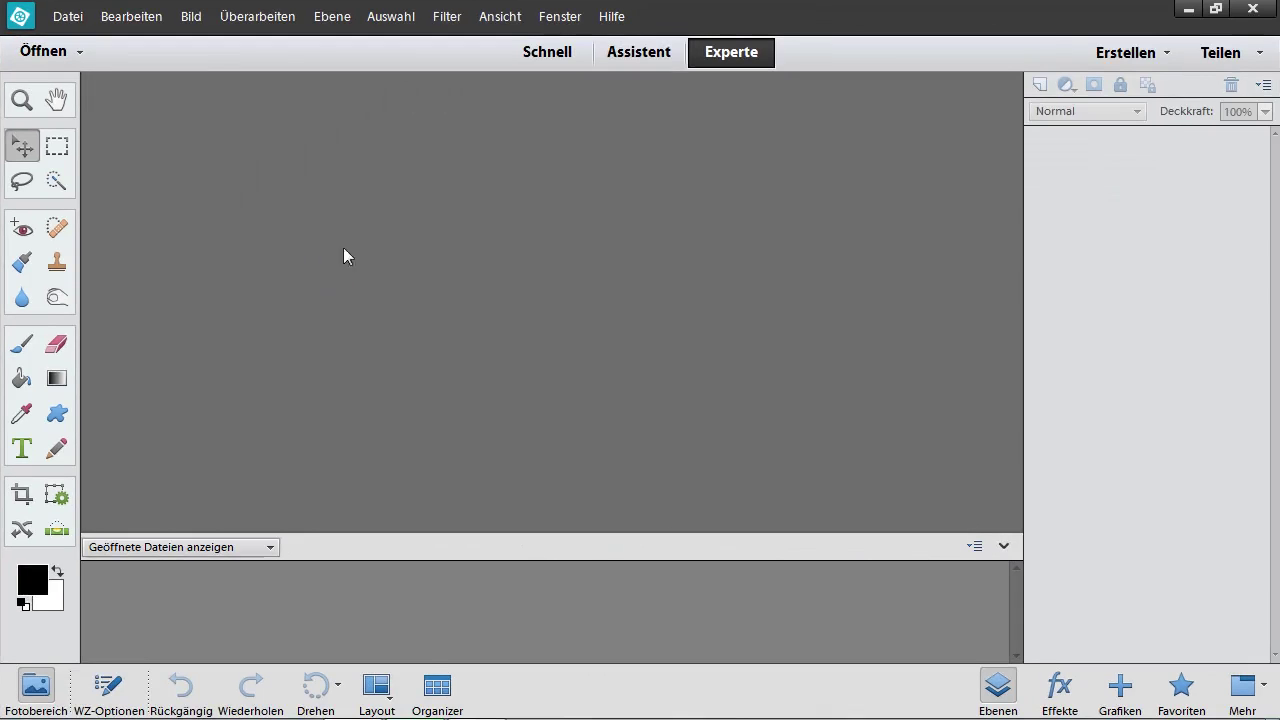
{"action": "left_click", "coordinate": [1135, 56]}
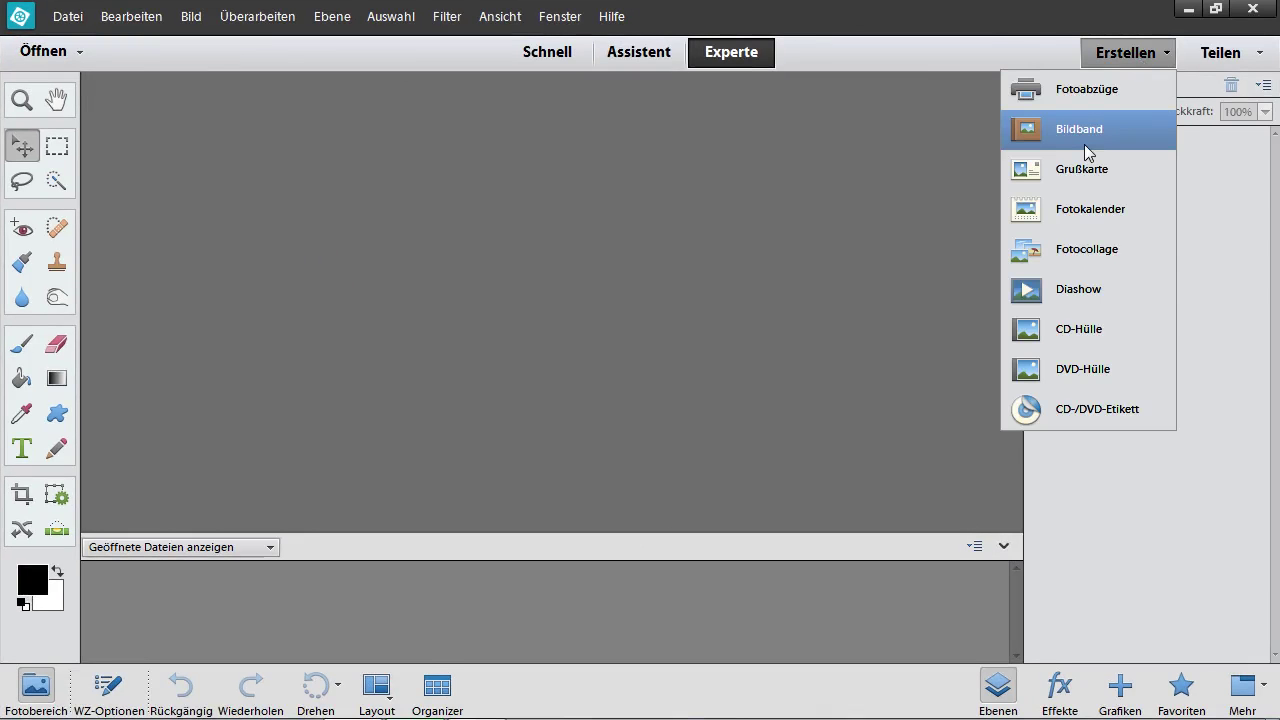
{"action": "left_click", "coordinate": [1222, 225]}
{"action": "key", "text": "super+Tab"}
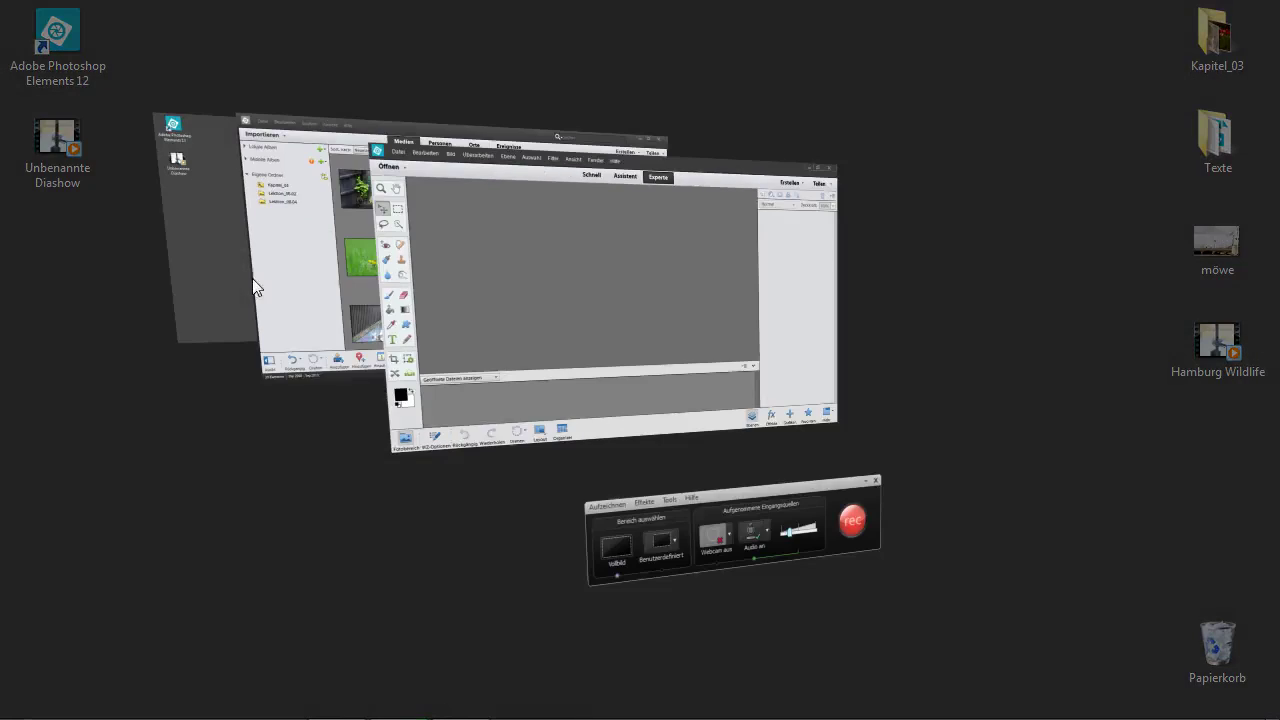
{"action": "left_click", "coordinate": [285, 277]}
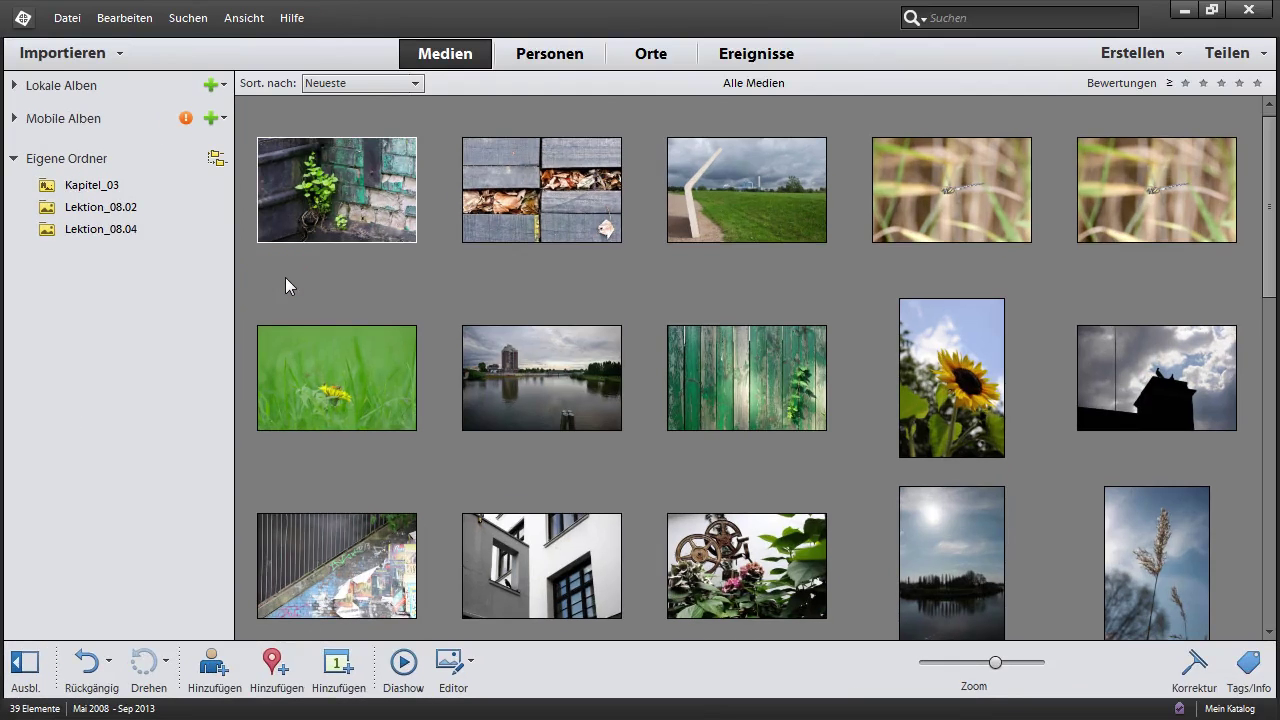
- Clear the selection, expand Lokale Alben and show the Fotobuch album's photos
{"action": "left_click", "coordinate": [285, 277]}
{"action": "left_click", "coordinate": [76, 90]}
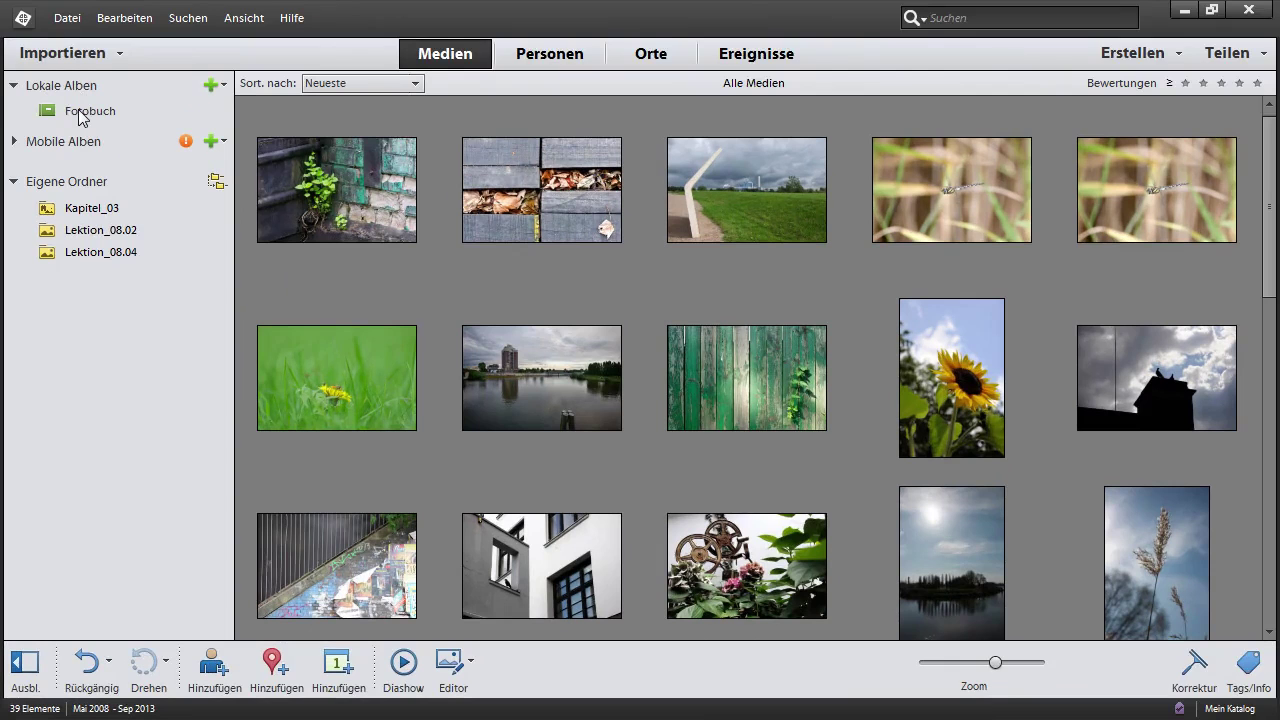
{"action": "left_click", "coordinate": [82, 115]}
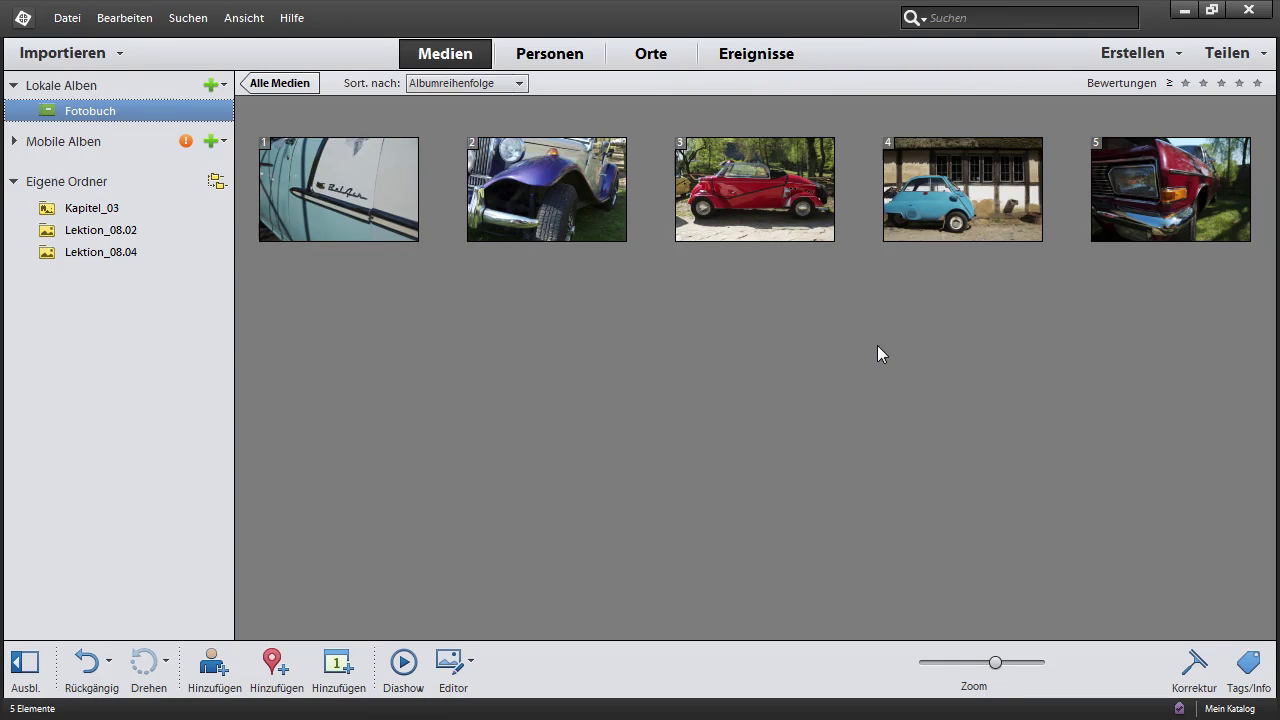
- Move the red convertible photo to second place and back to third, keeping the original order
{"action": "left_click_drag", "start_coordinate": [712, 228], "coordinate": [530, 240]}
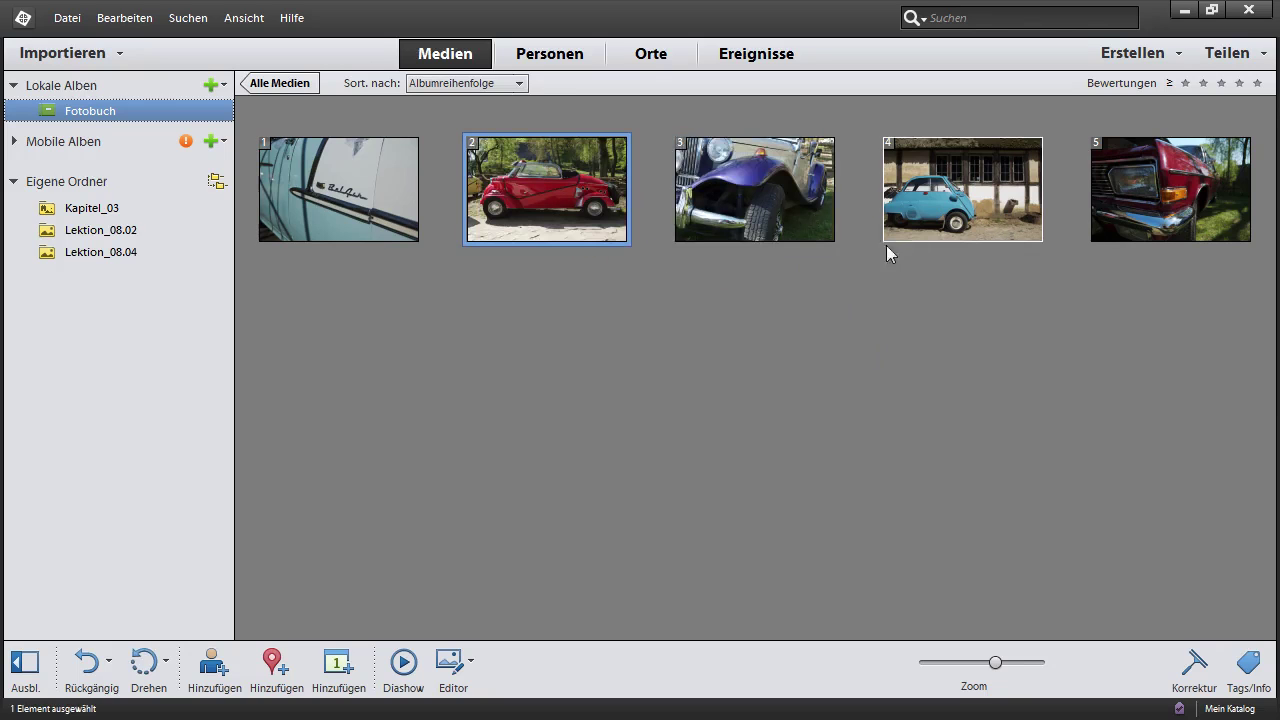
{"action": "left_click_drag", "start_coordinate": [590, 210], "coordinate": [825, 210]}
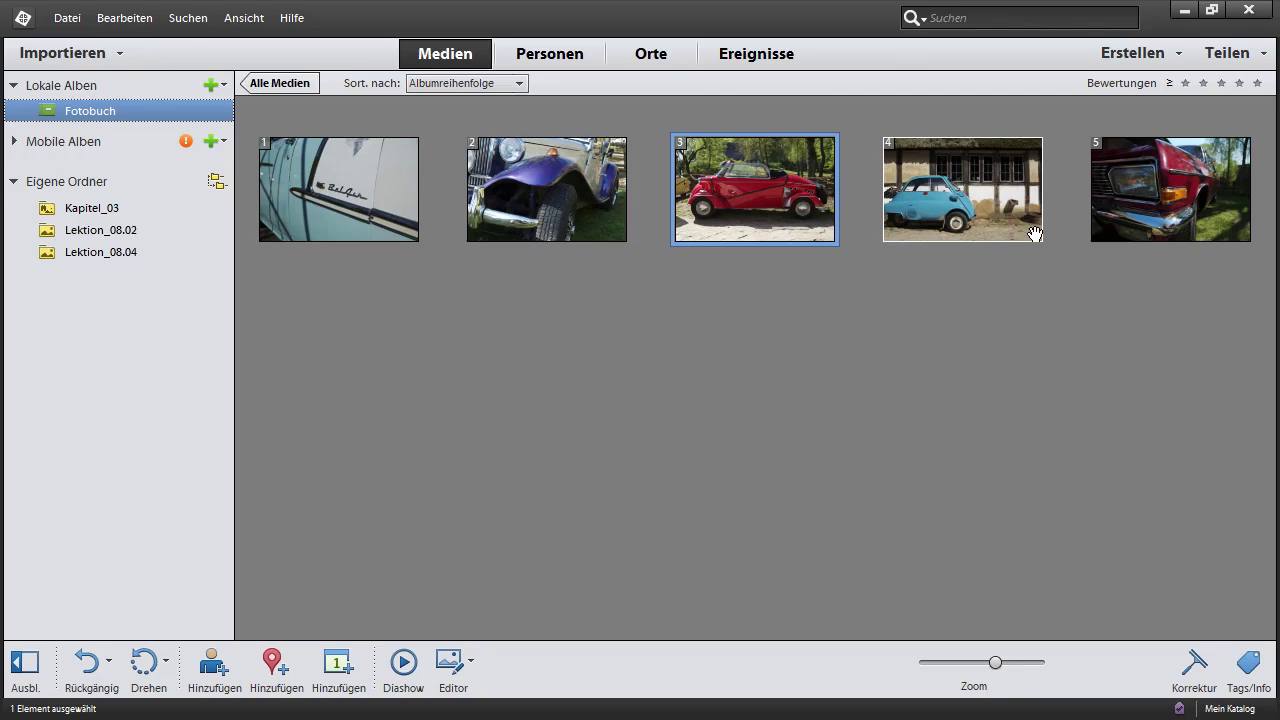
{"action": "left_click", "coordinate": [550, 273]}
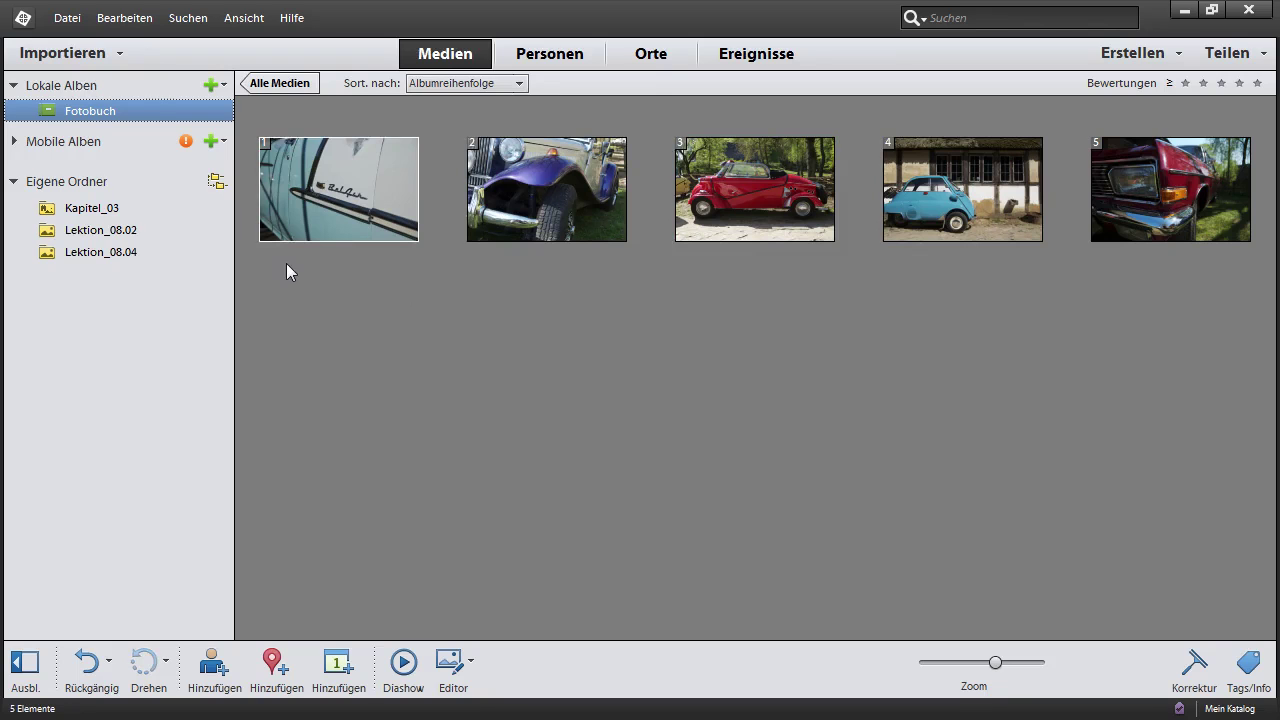
- Select all five car photos with a selection rectangle around the thumbnails
{"action": "left_click", "coordinate": [344, 230]}
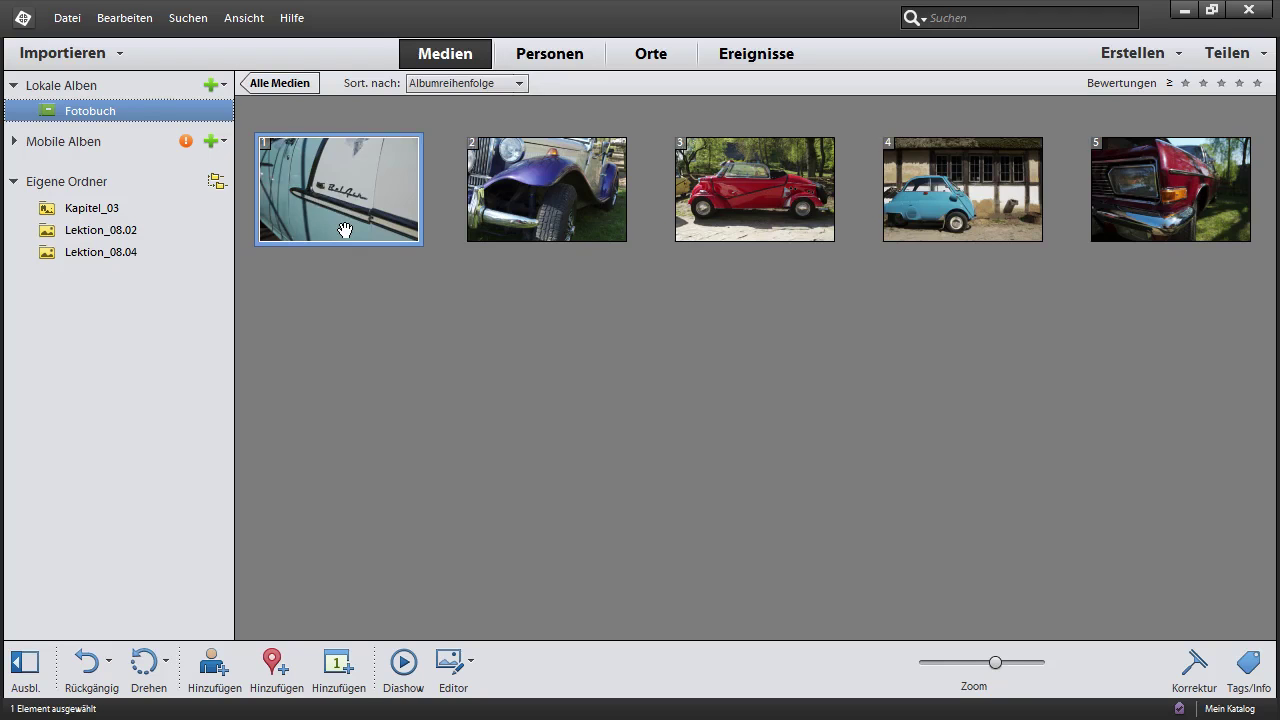
{"action": "left_click", "coordinate": [1195, 203], "text": "shift"}
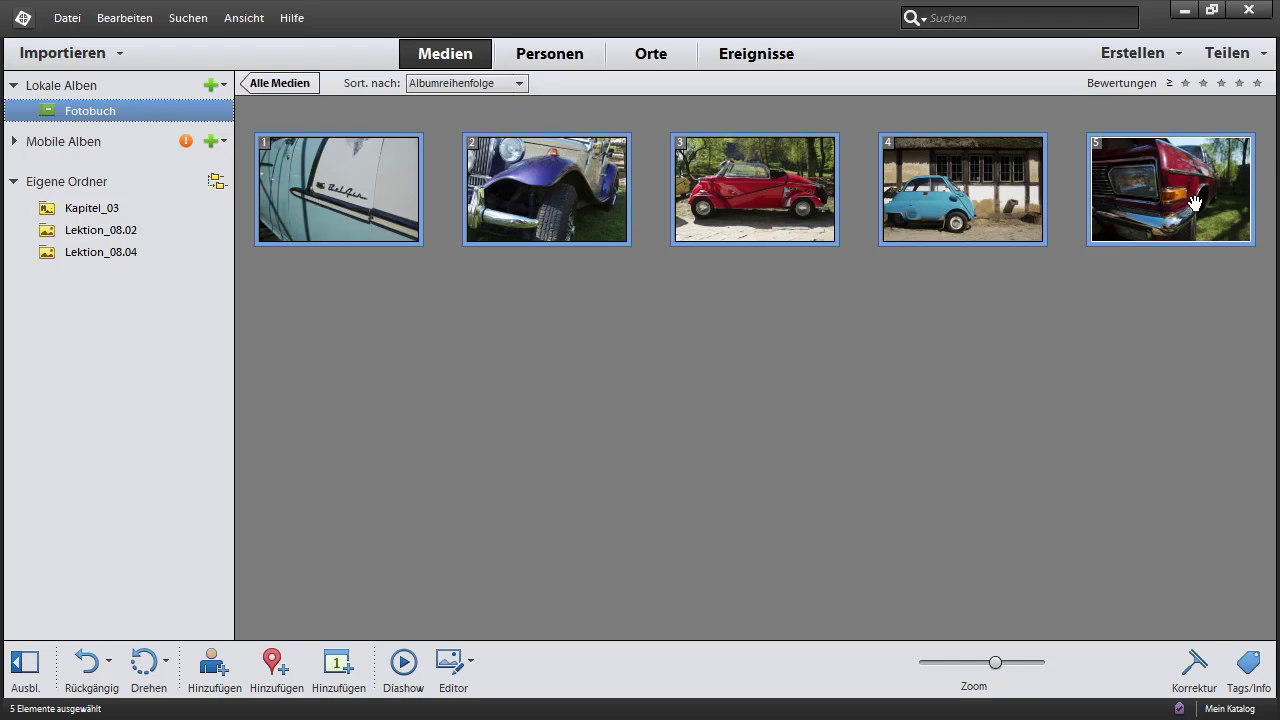
{"action": "left_click", "coordinate": [1064, 328]}
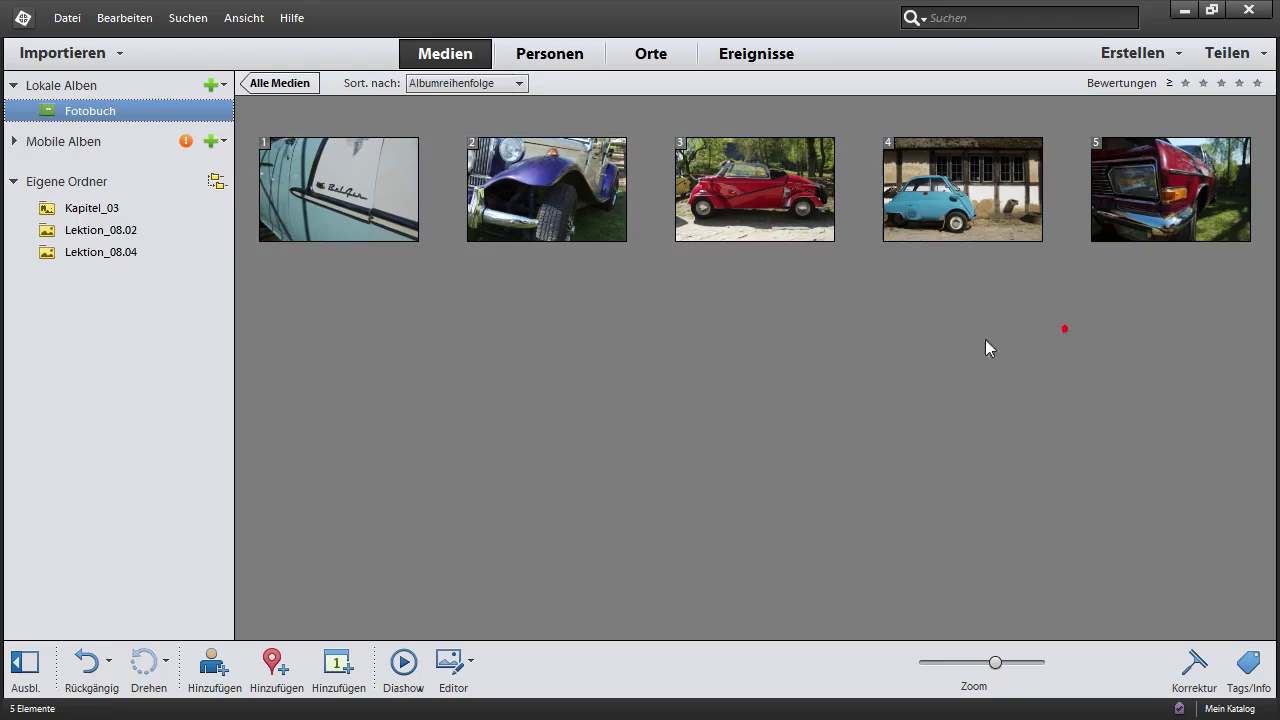
{"action": "mouse_move", "coordinate": [298, 331]}
{"action": "left_mouse_down"}
{"action": "mouse_move", "coordinate": [1155, 195]}
{"action": "mouse_move", "coordinate": [1170, 205]}
{"action": "left_mouse_up"}
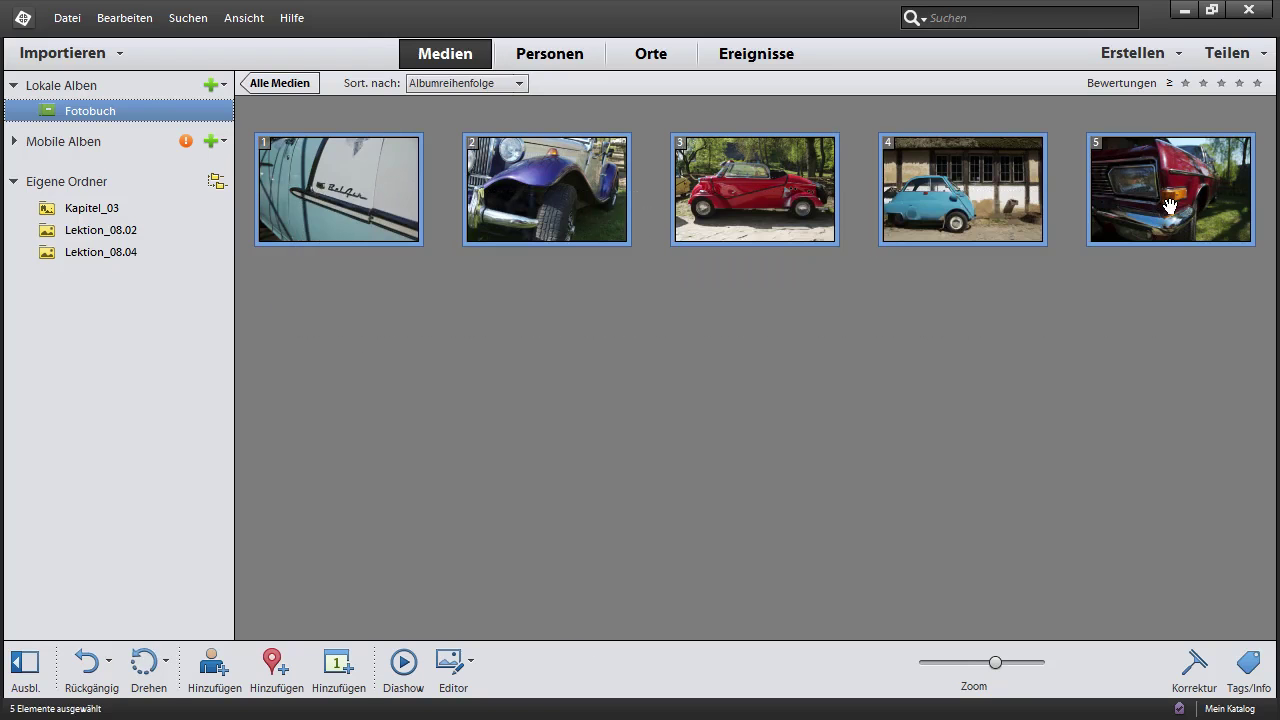
- Start a new Bildband photo book project and reposition its setup dialog
{"action": "left_click", "coordinate": [1140, 52]}
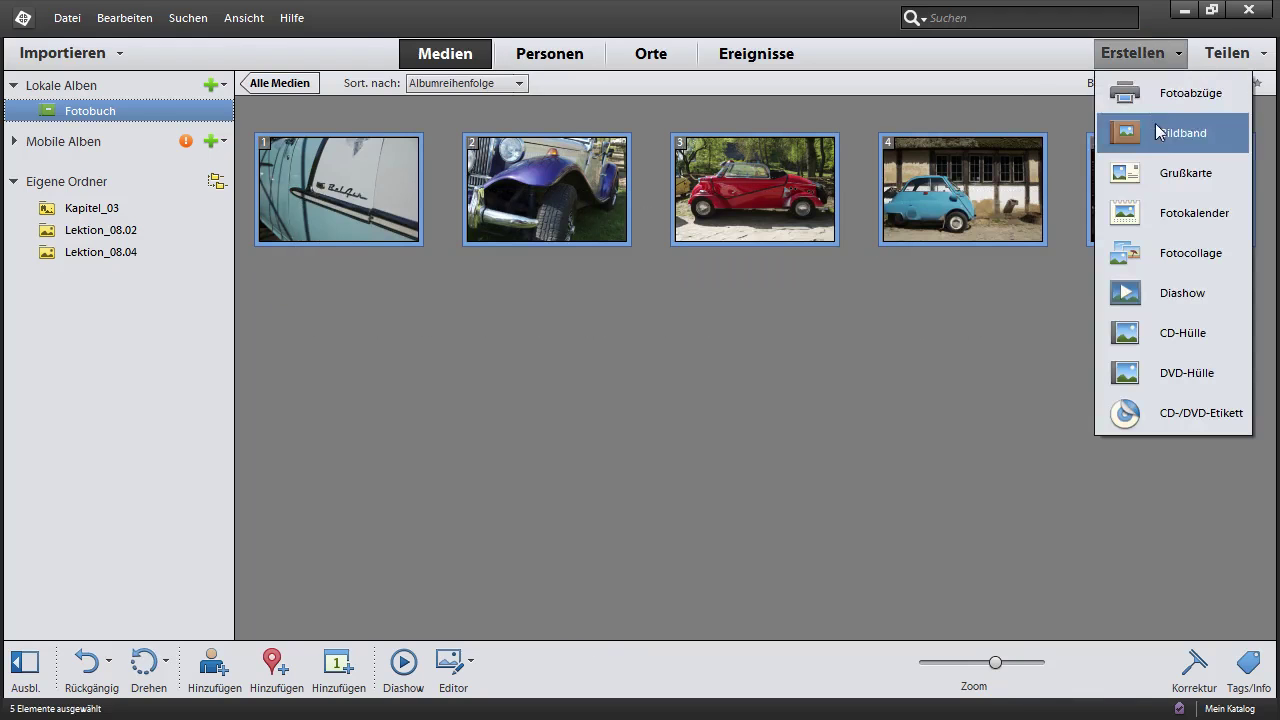
{"action": "left_click", "coordinate": [1159, 132]}
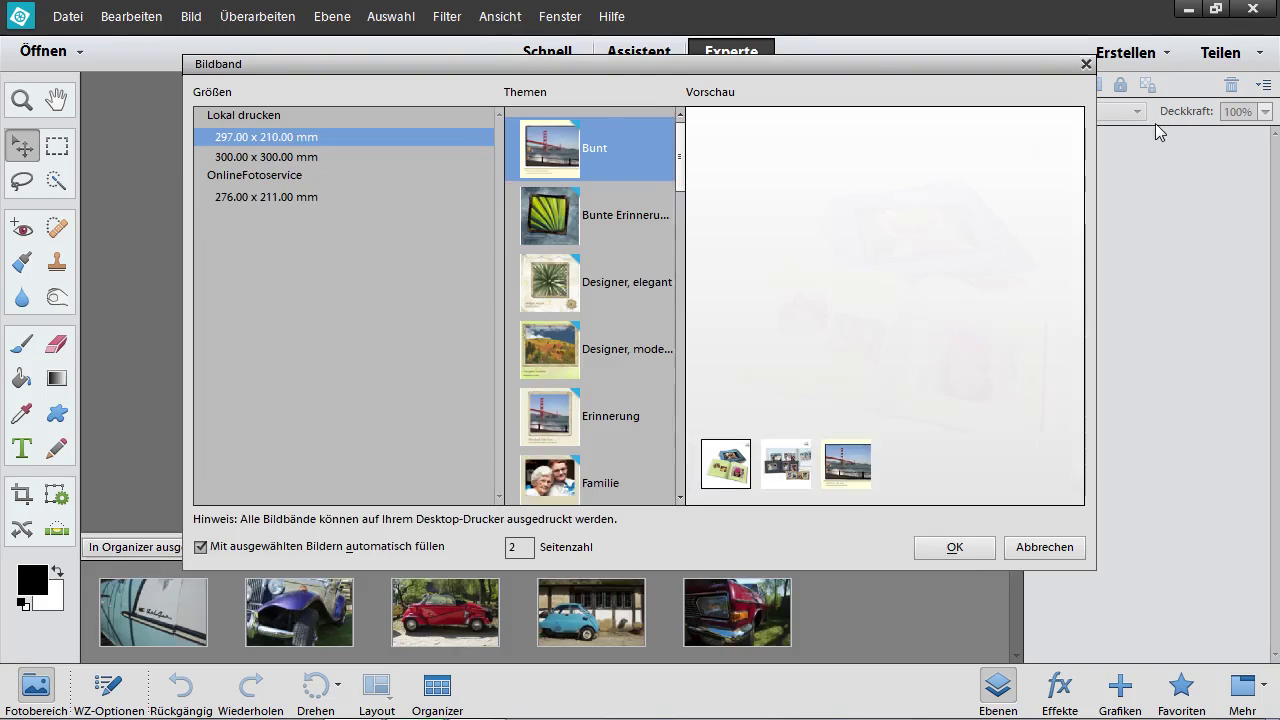
{"action": "left_click_drag", "start_coordinate": [640, 66], "coordinate": [632, 100]}
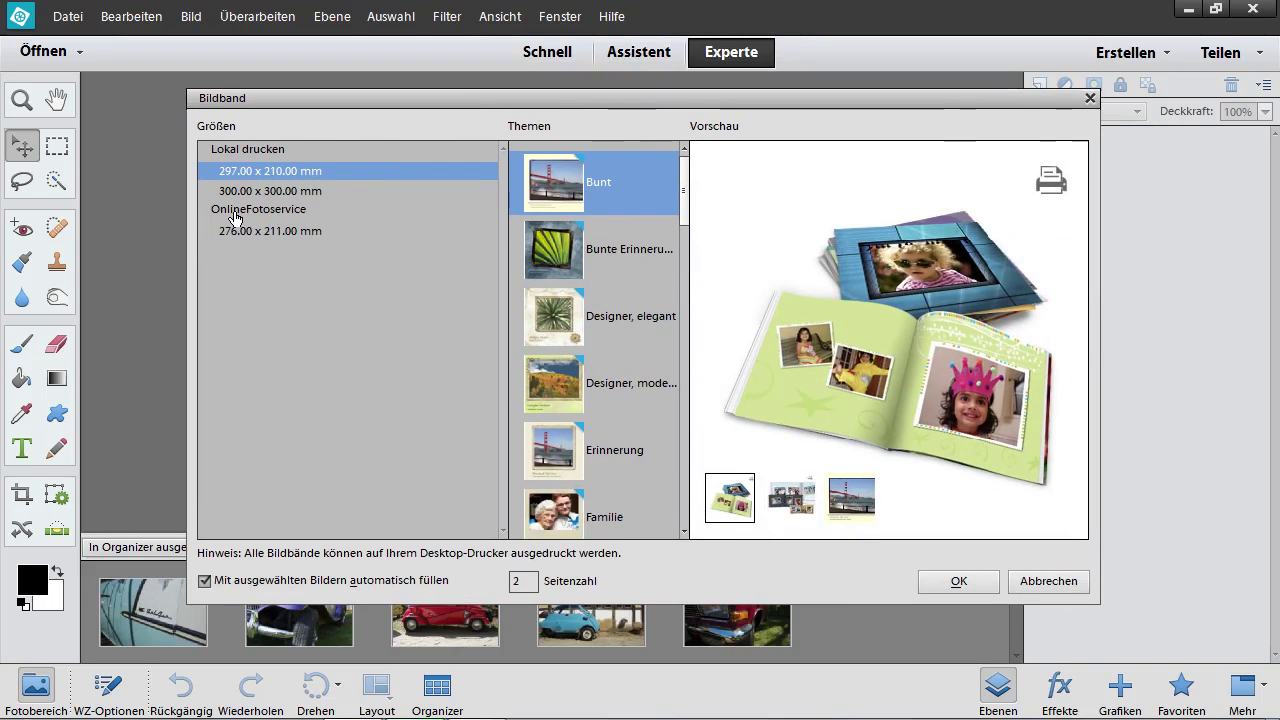
- Choose the 276.00 x 211.00 mm online size, previewing the Bunte Erinnerungen and Designer, elegant themes
{"action": "left_click", "coordinate": [257, 230]}
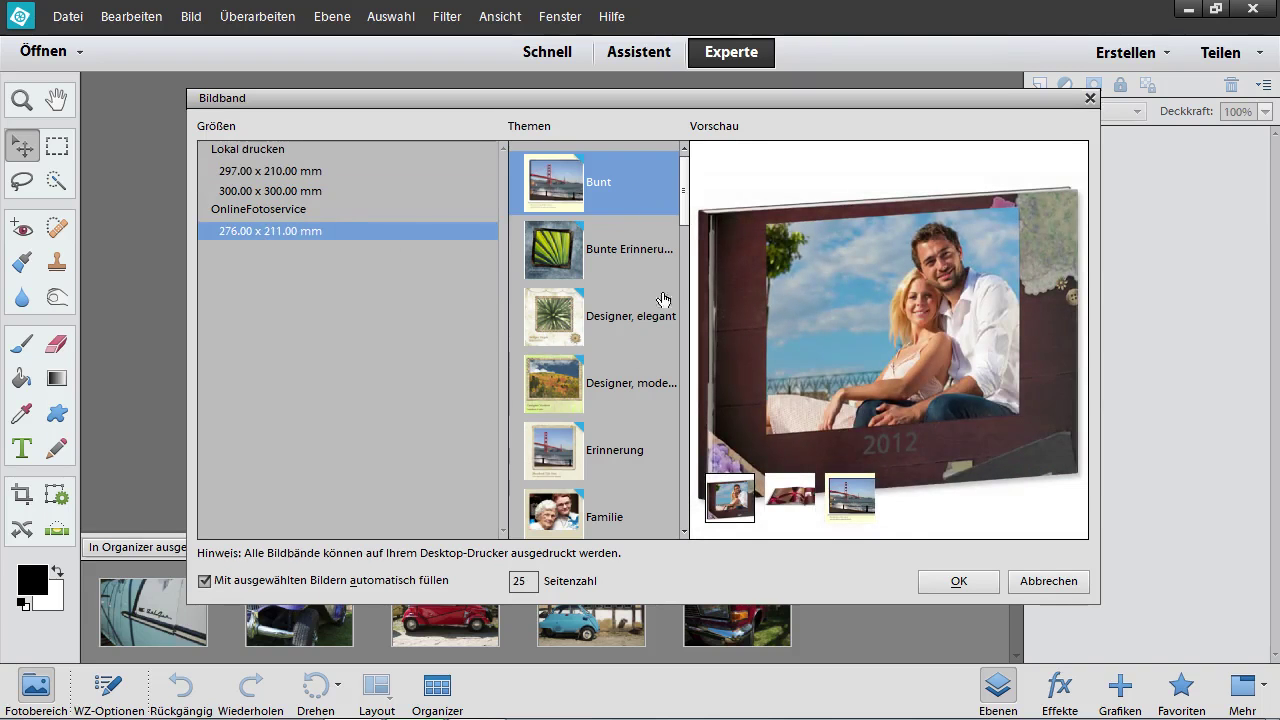
{"action": "scroll", "coordinate": [683, 218], "scroll_direction": "down", "scroll_amount": 2}
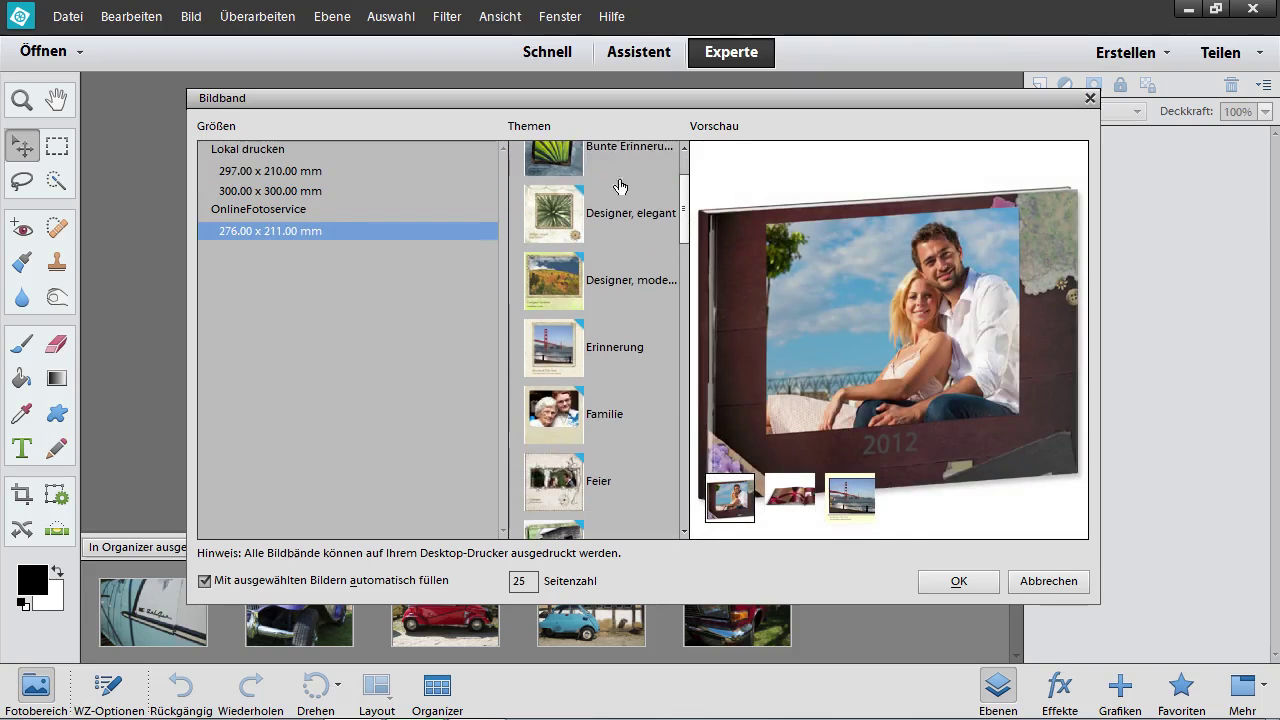
{"action": "left_click", "coordinate": [608, 175]}
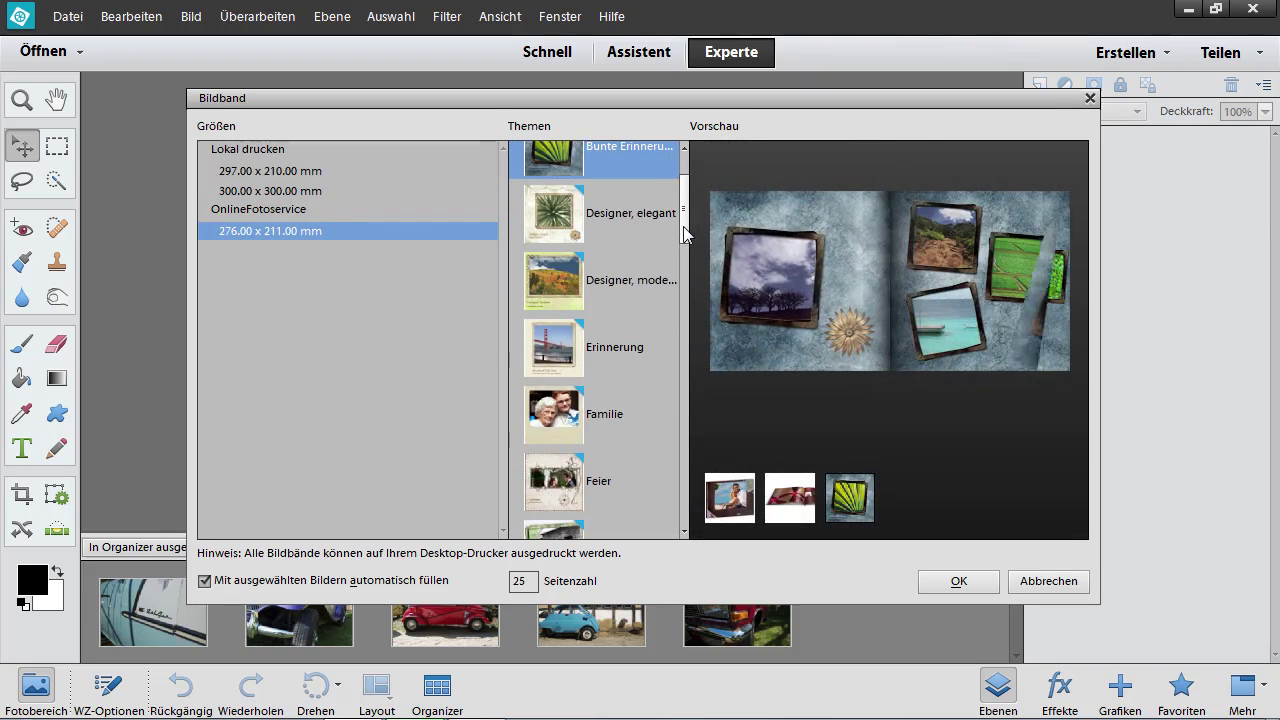
{"action": "left_click", "coordinate": [593, 227]}
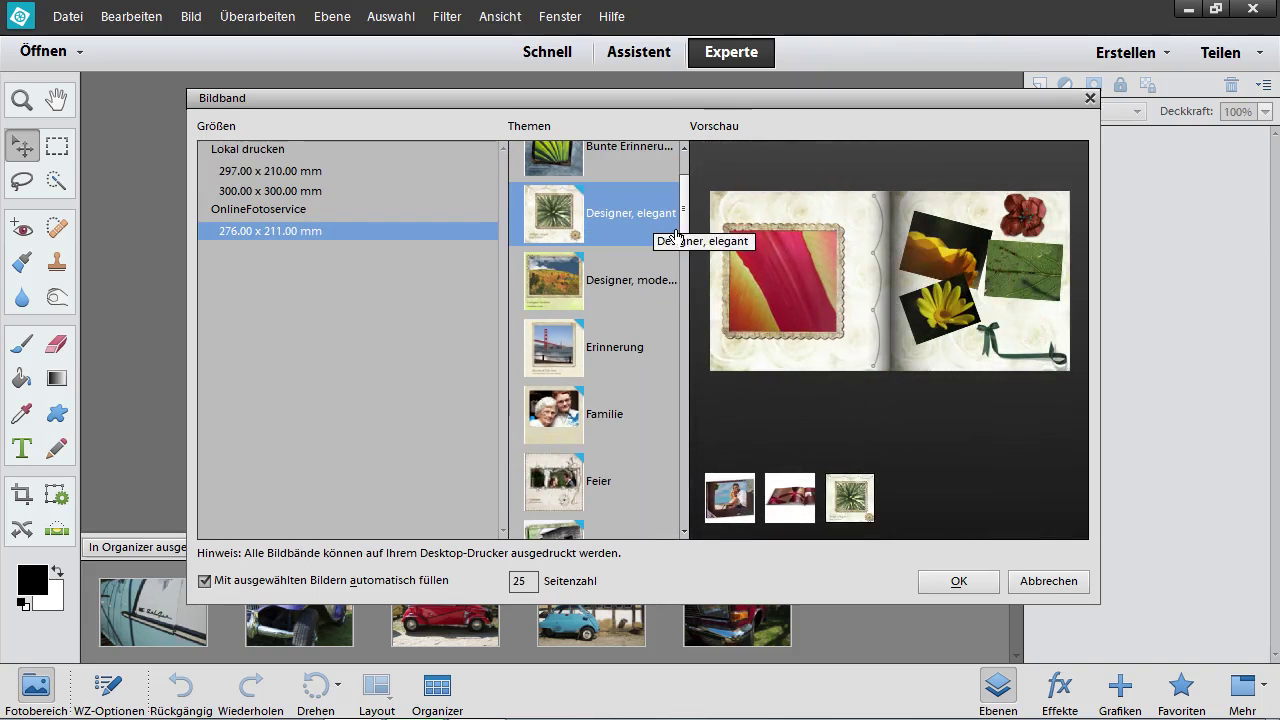
{"action": "left_click_drag", "start_coordinate": [686, 233], "coordinate": [686, 414]}
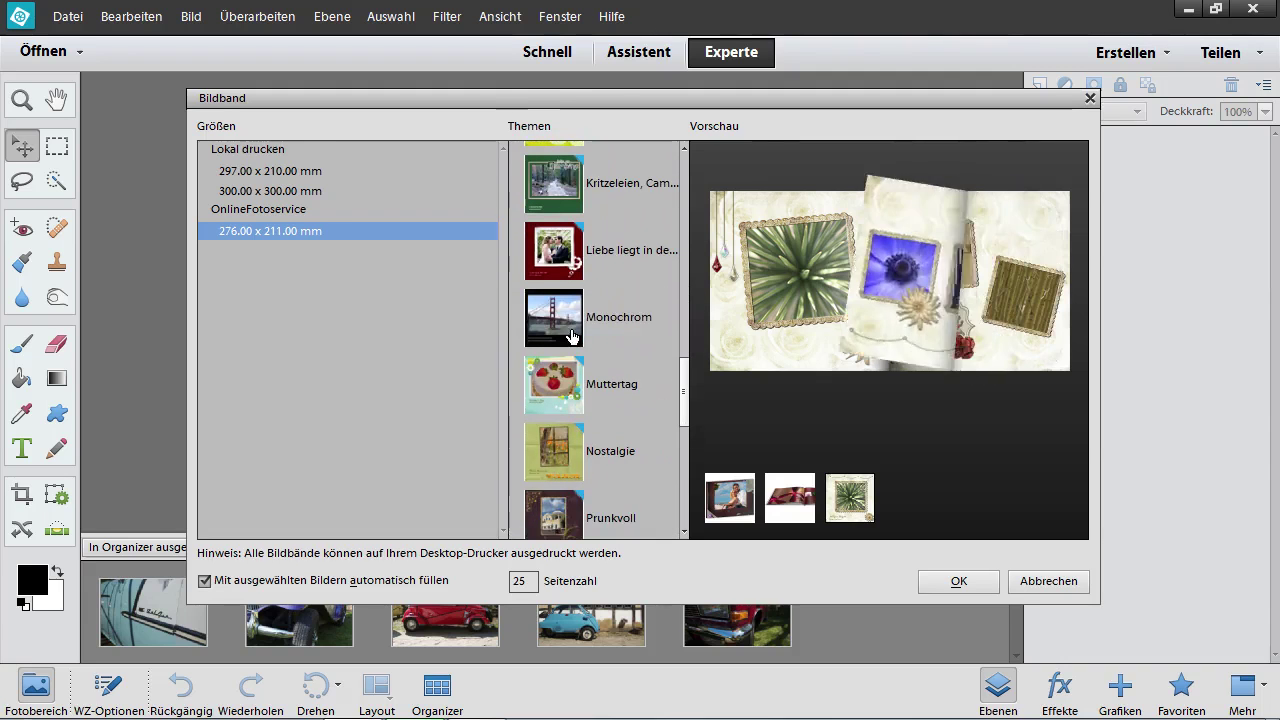
- Choose the Monochrom theme and confirm to generate the photo book
{"action": "left_click", "coordinate": [565, 335]}
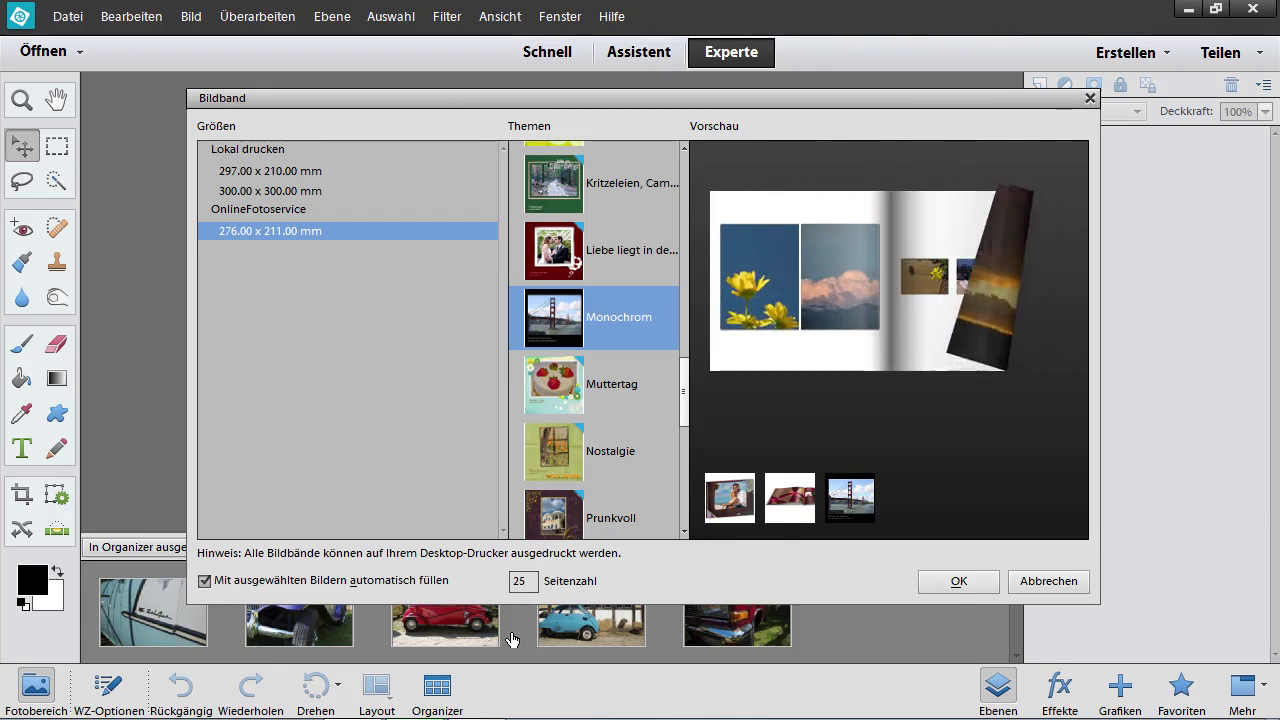
{"action": "left_click", "coordinate": [957, 583]}
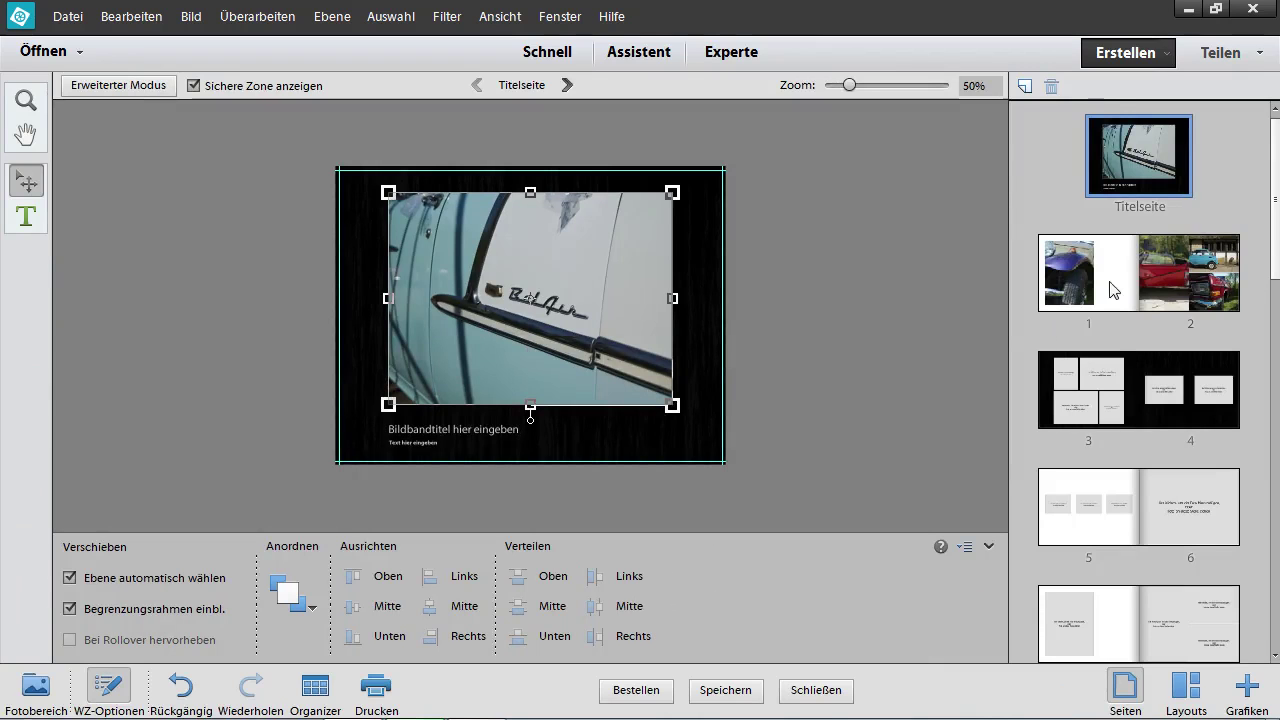
- Scroll the Seiten panel, preview the pages 1–2 spread, then return to the title page
{"action": "left_click_drag", "start_coordinate": [1276, 268], "coordinate": [1276, 452]}
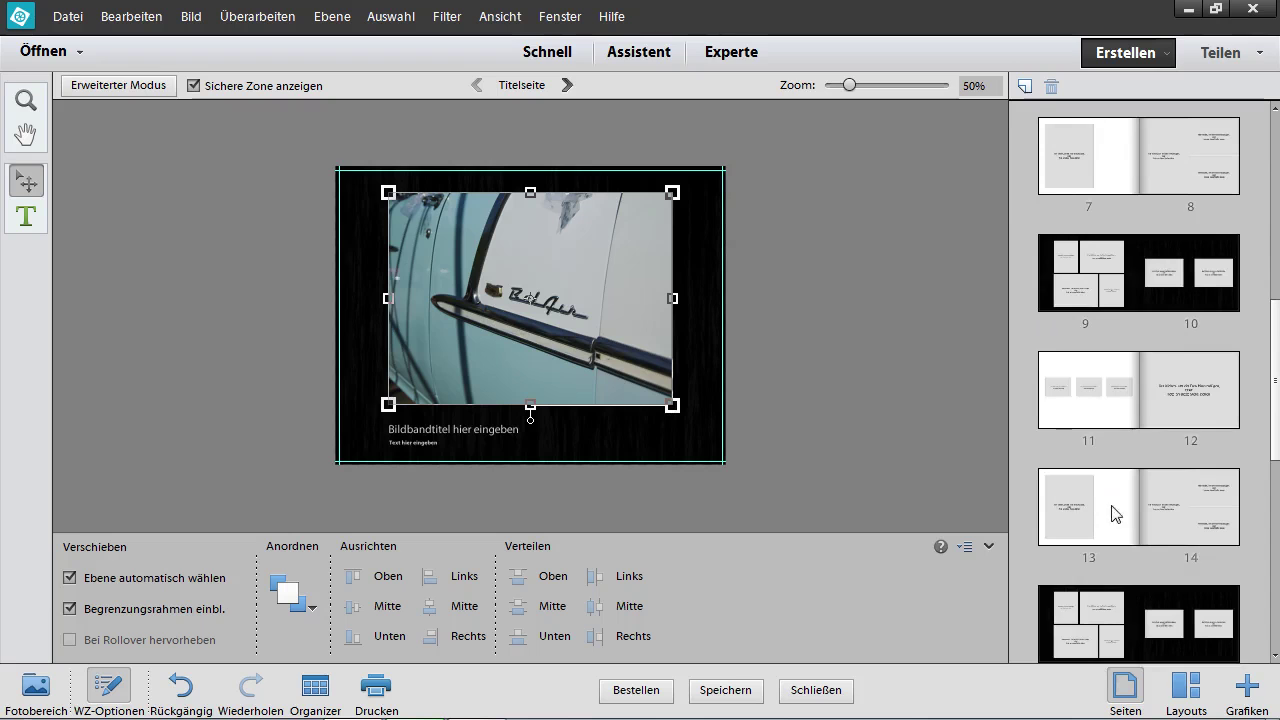
{"action": "left_click_drag", "start_coordinate": [1277, 383], "coordinate": [1271, 115]}
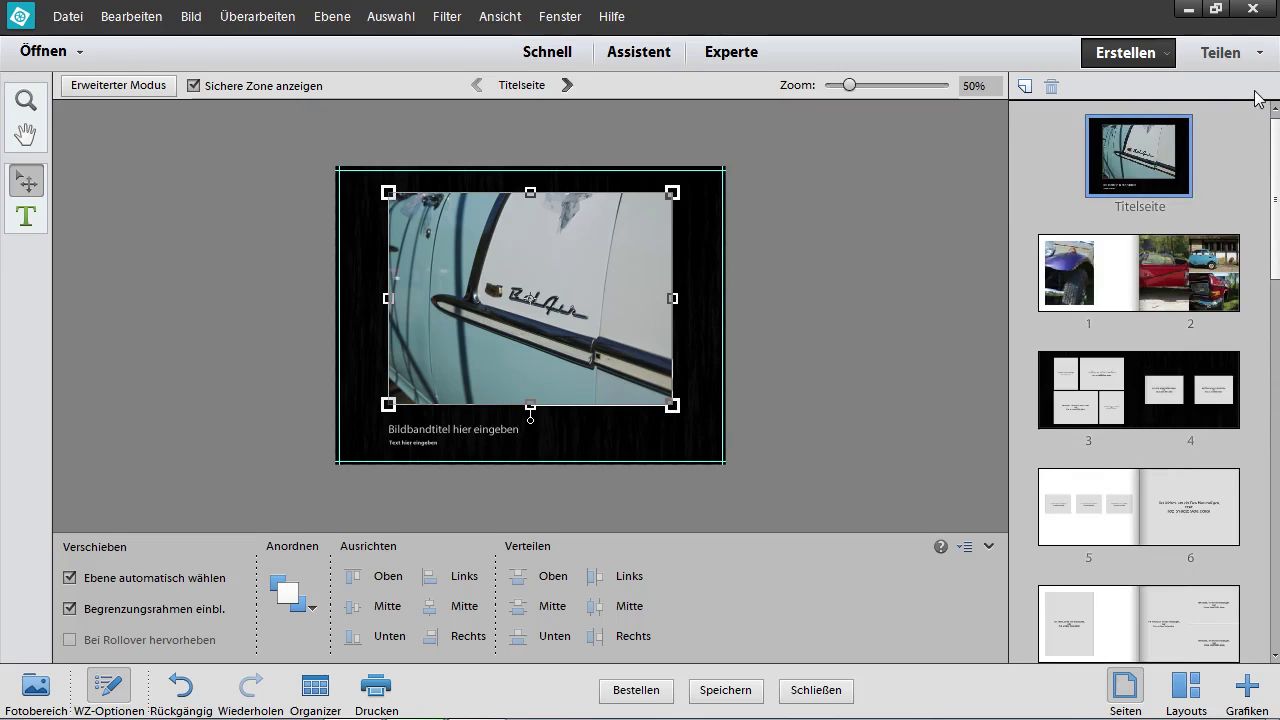
{"action": "left_click", "coordinate": [1188, 274]}
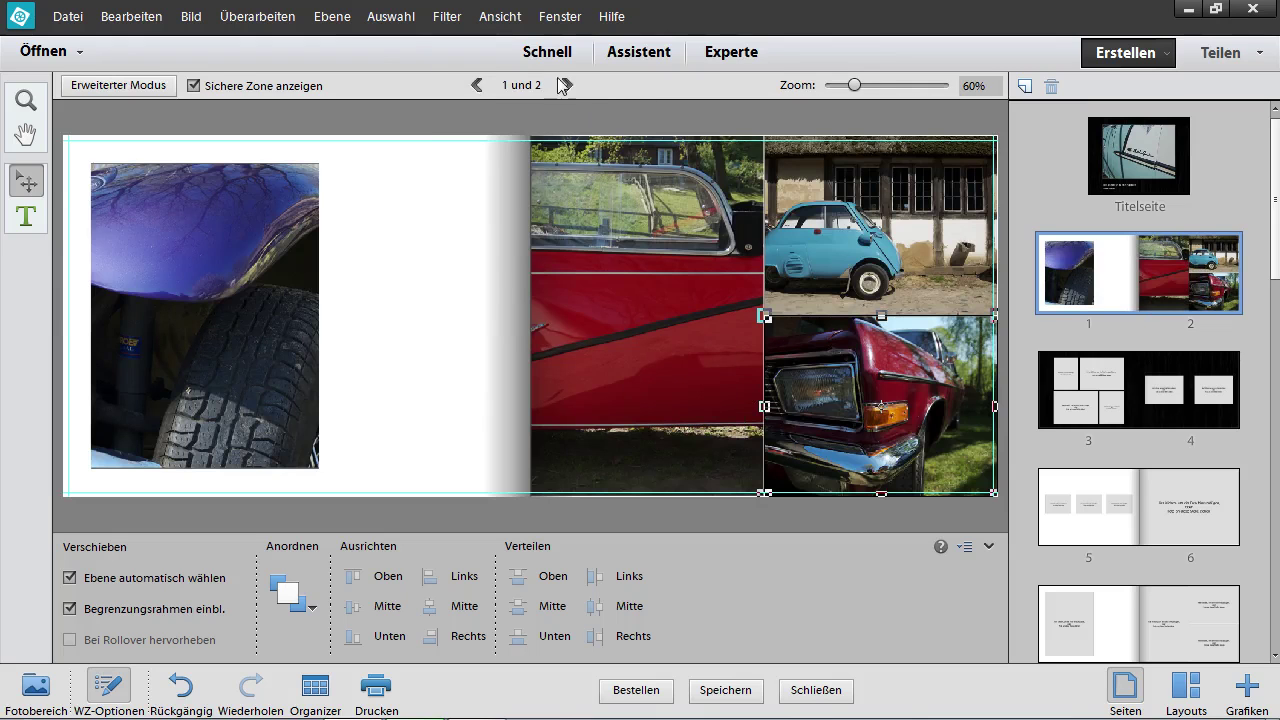
{"action": "left_click", "coordinate": [1163, 145]}
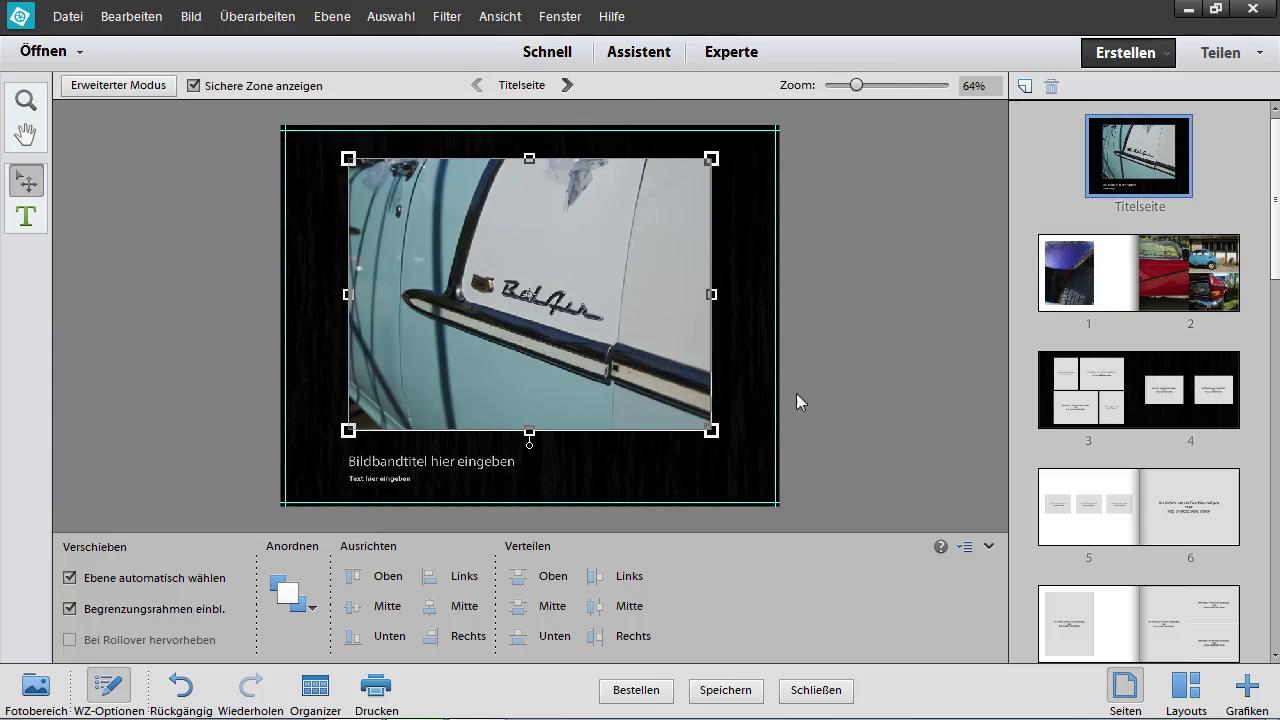
- Enlarge the title-page frame slightly and shrink its photo a little, then show the pages 1–2 spread
{"action": "left_click_drag", "start_coordinate": [716, 444], "coordinate": [721, 448]}
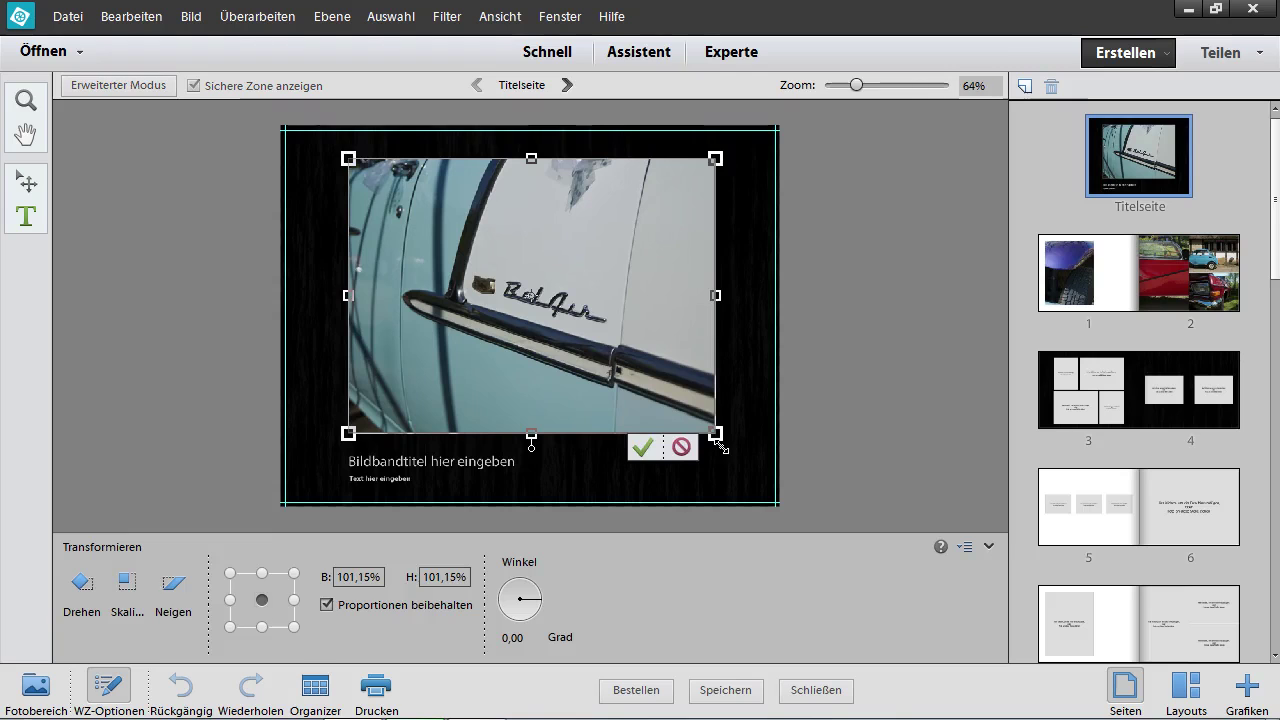
{"action": "double_click", "coordinate": [606, 318]}
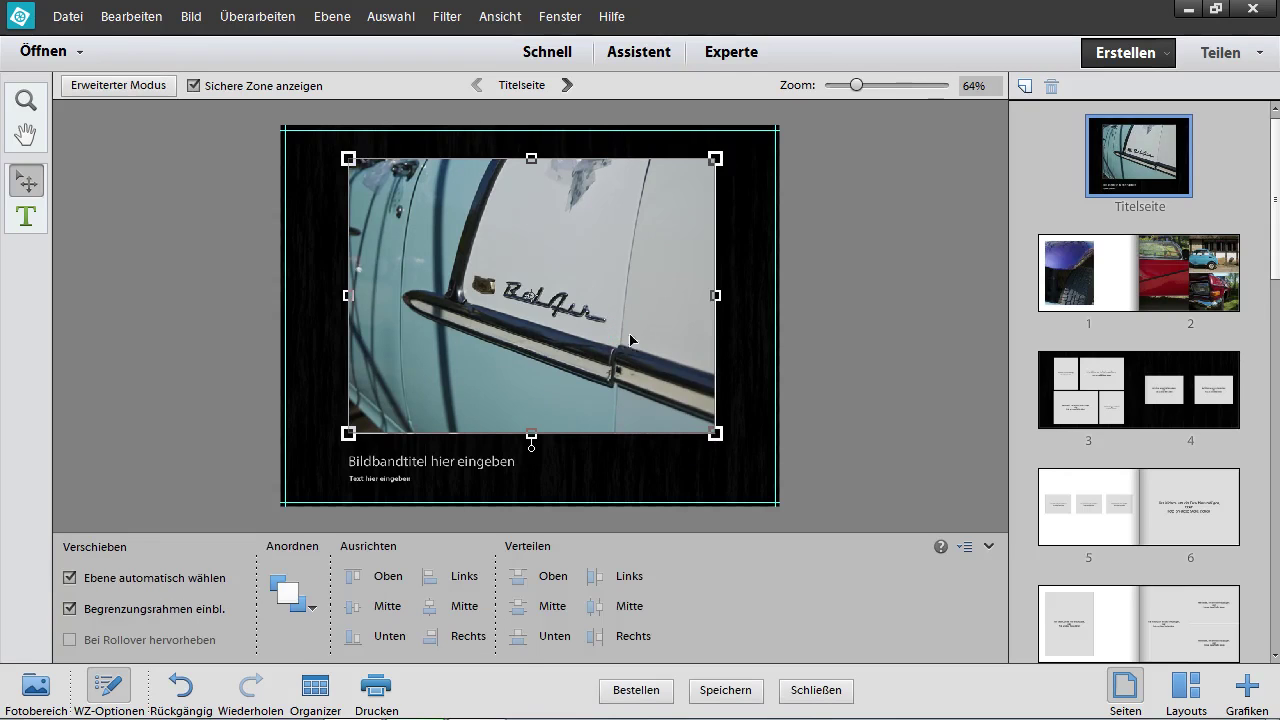
{"action": "left_click", "coordinate": [630, 340]}
{"action": "left_click_drag", "start_coordinate": [404, 145], "coordinate": [402, 145]}
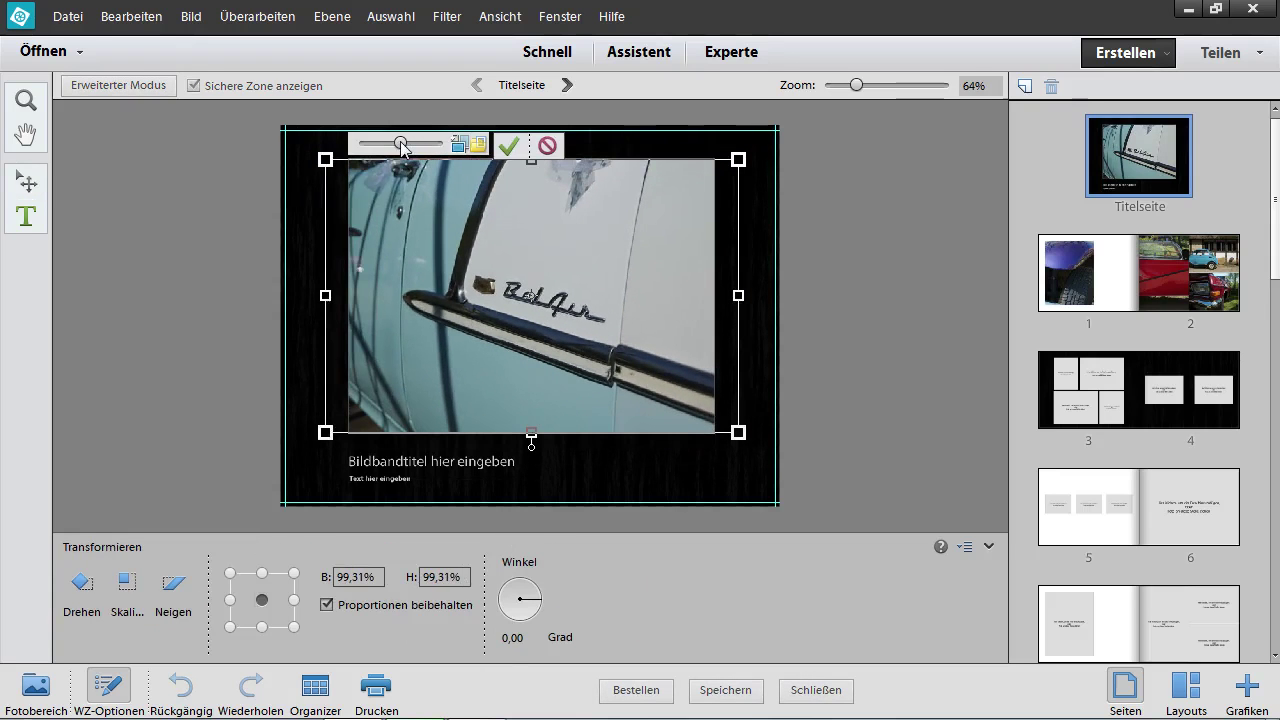
{"action": "left_click", "coordinate": [508, 146]}
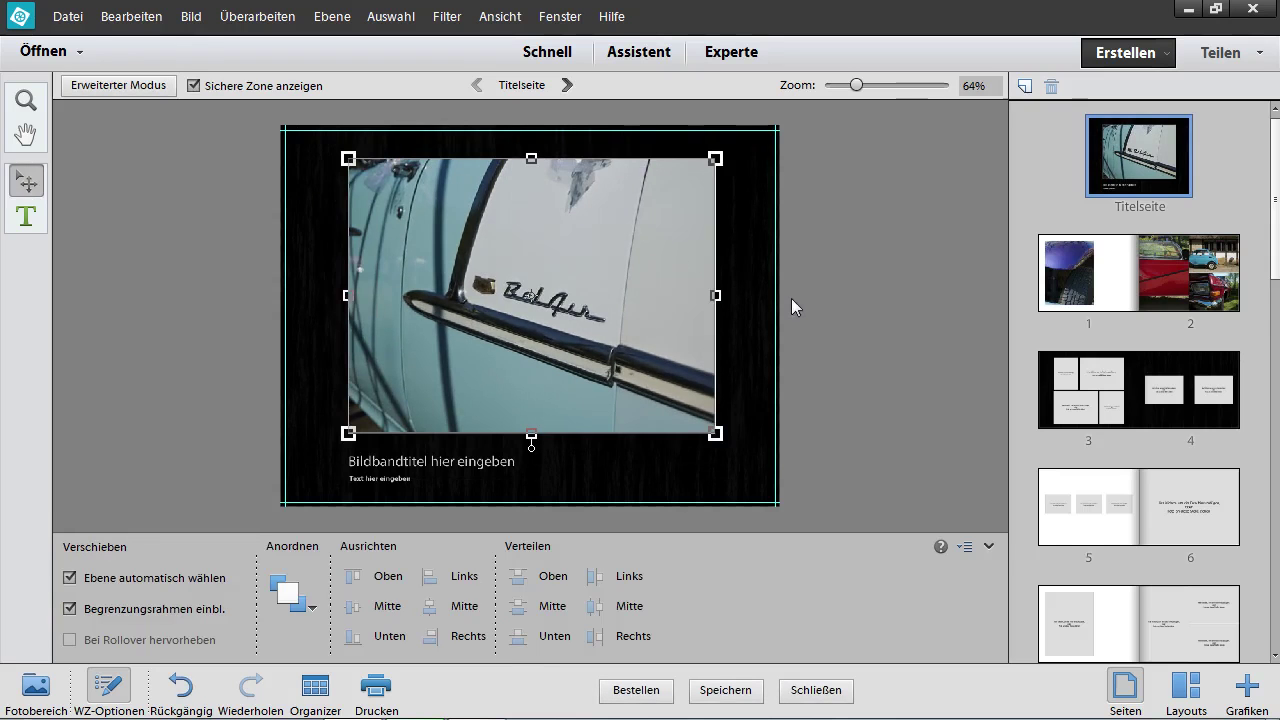
{"action": "left_click", "coordinate": [1192, 282]}
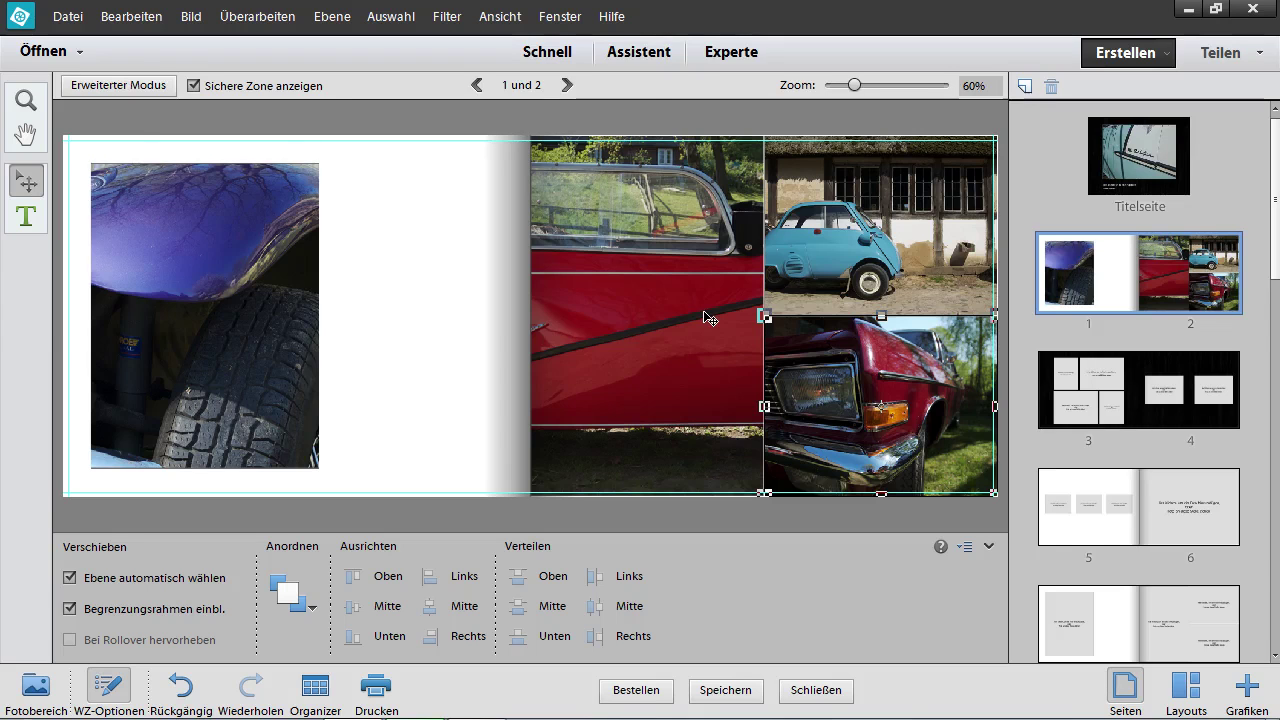
{"action": "left_click", "coordinate": [277, 339]}
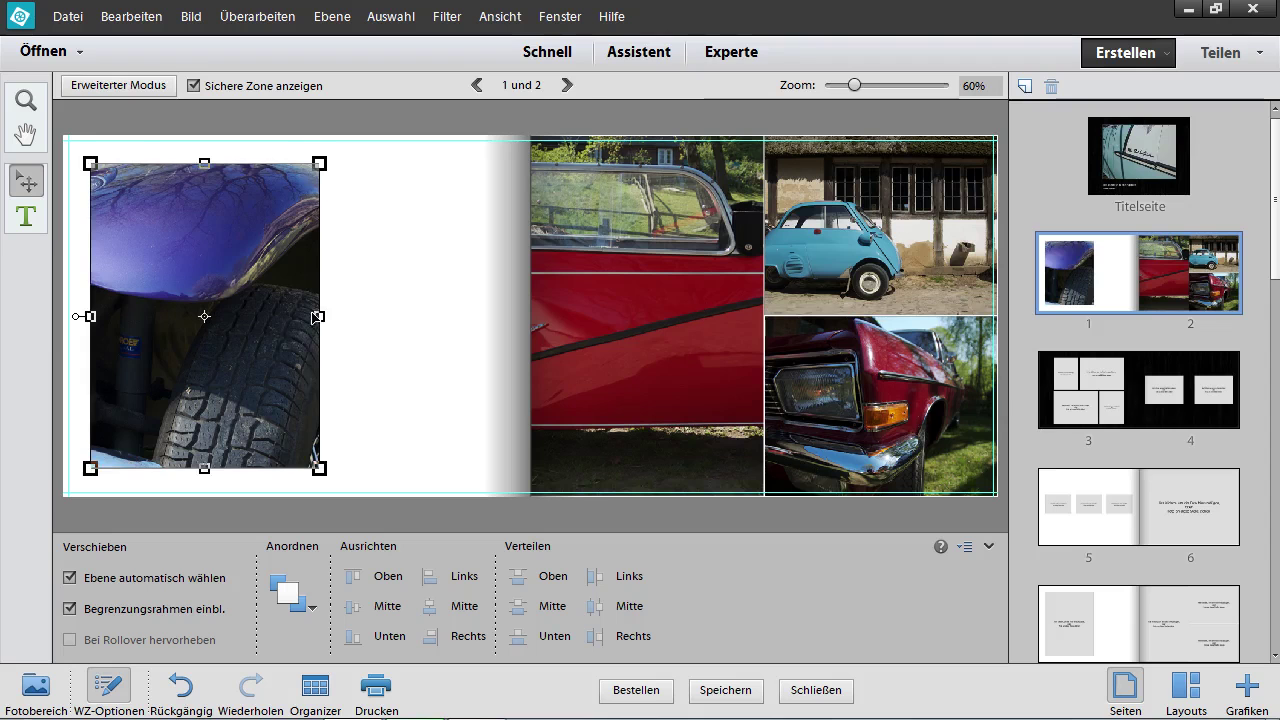
{"action": "double_click", "coordinate": [287, 346]}
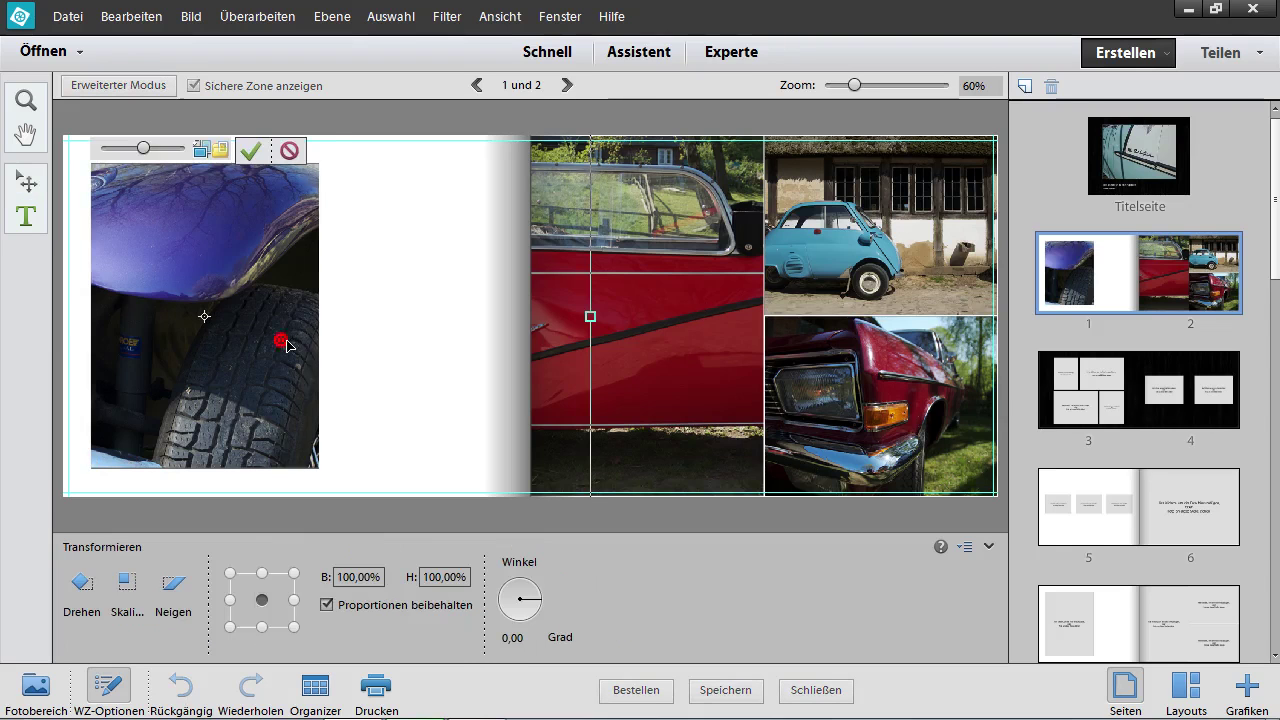
{"action": "mouse_move", "coordinate": [145, 150]}
{"action": "left_mouse_down"}
{"action": "mouse_move", "coordinate": [98, 150]}
{"action": "mouse_move", "coordinate": [112, 150]}
{"action": "left_mouse_up"}
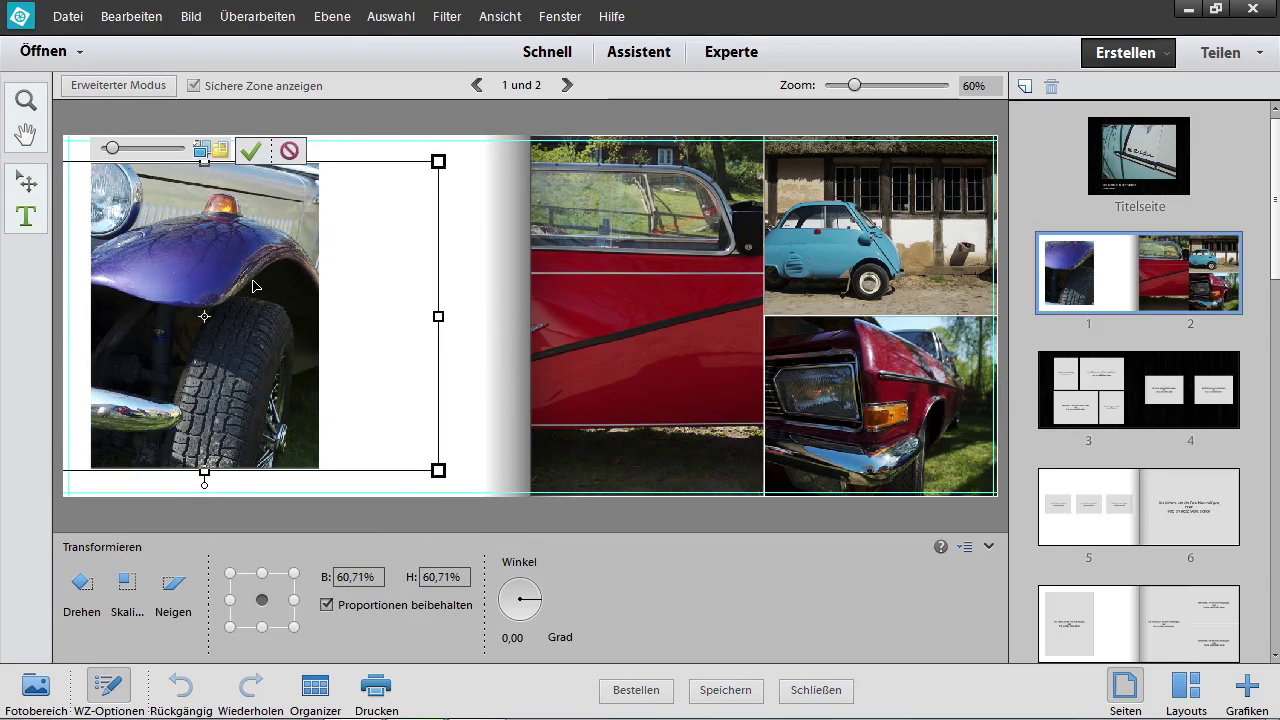
{"action": "left_click", "coordinate": [251, 150]}
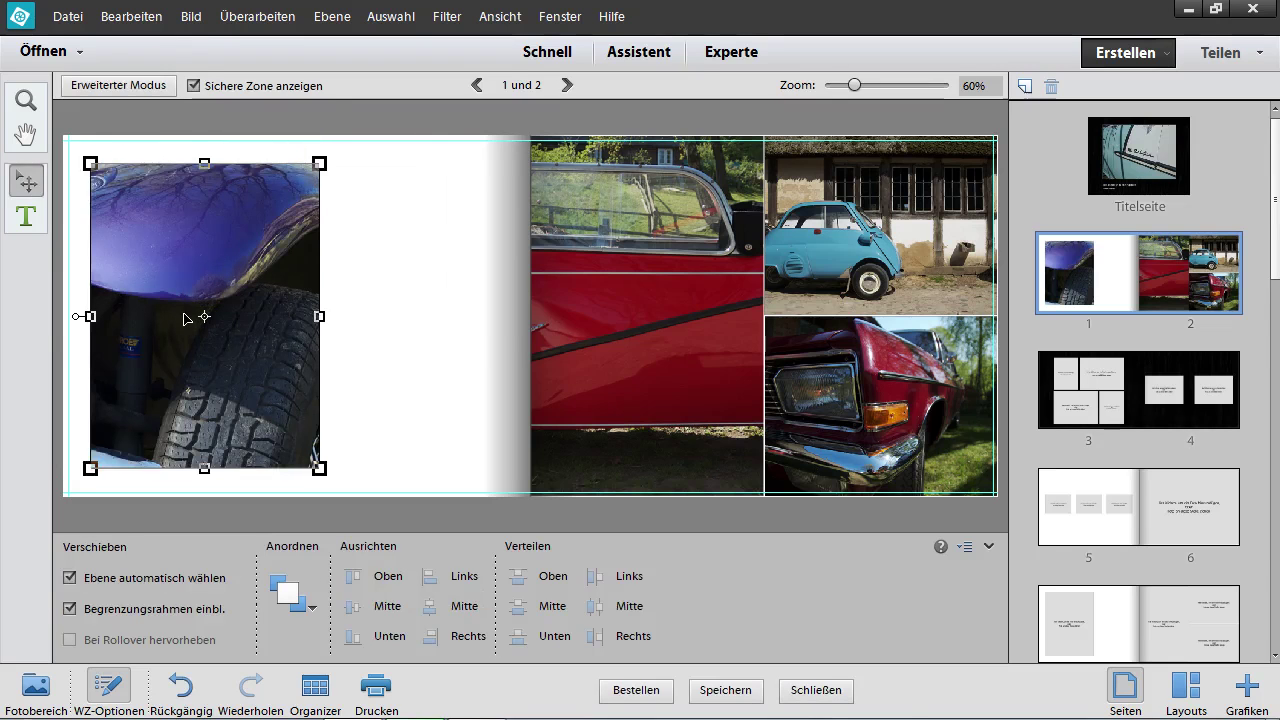
- Apply the '1 auf 1, Querformat, Anschnitt' layout so the left page's photo fills it
{"action": "left_click", "coordinate": [1187, 692]}
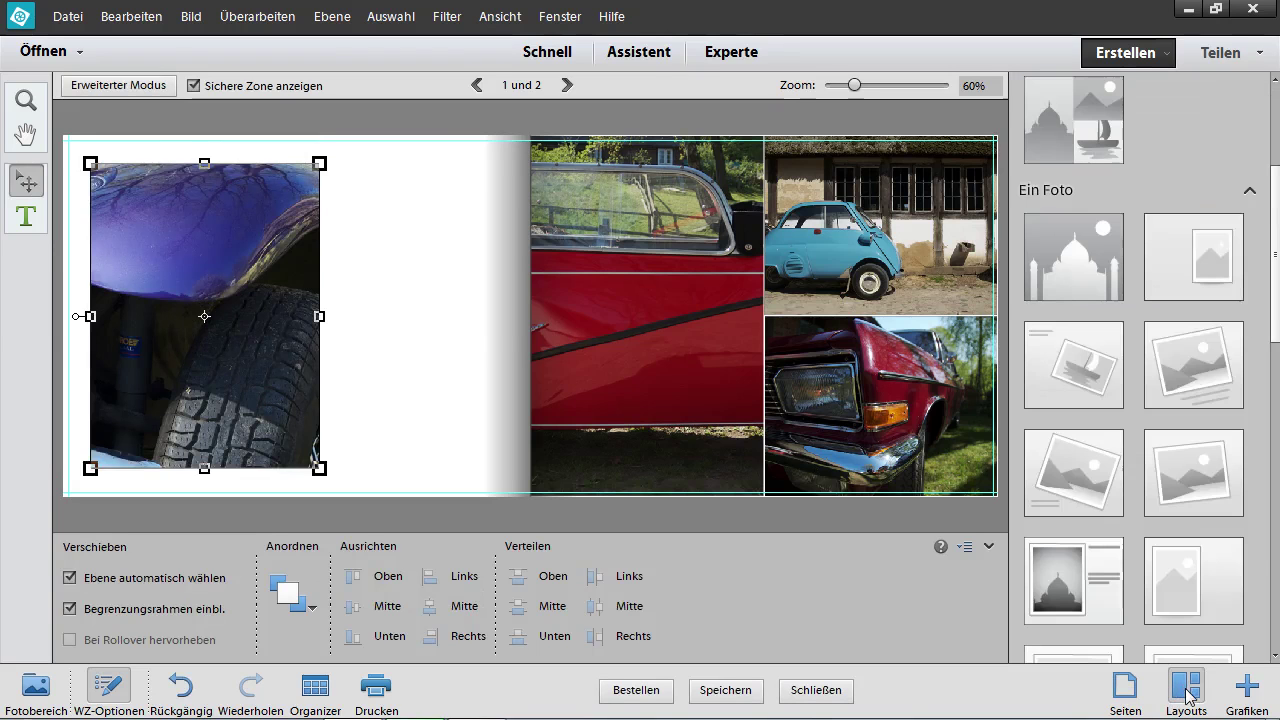
{"action": "scroll", "coordinate": [1278, 287], "scroll_direction": "up", "scroll_amount": 5}
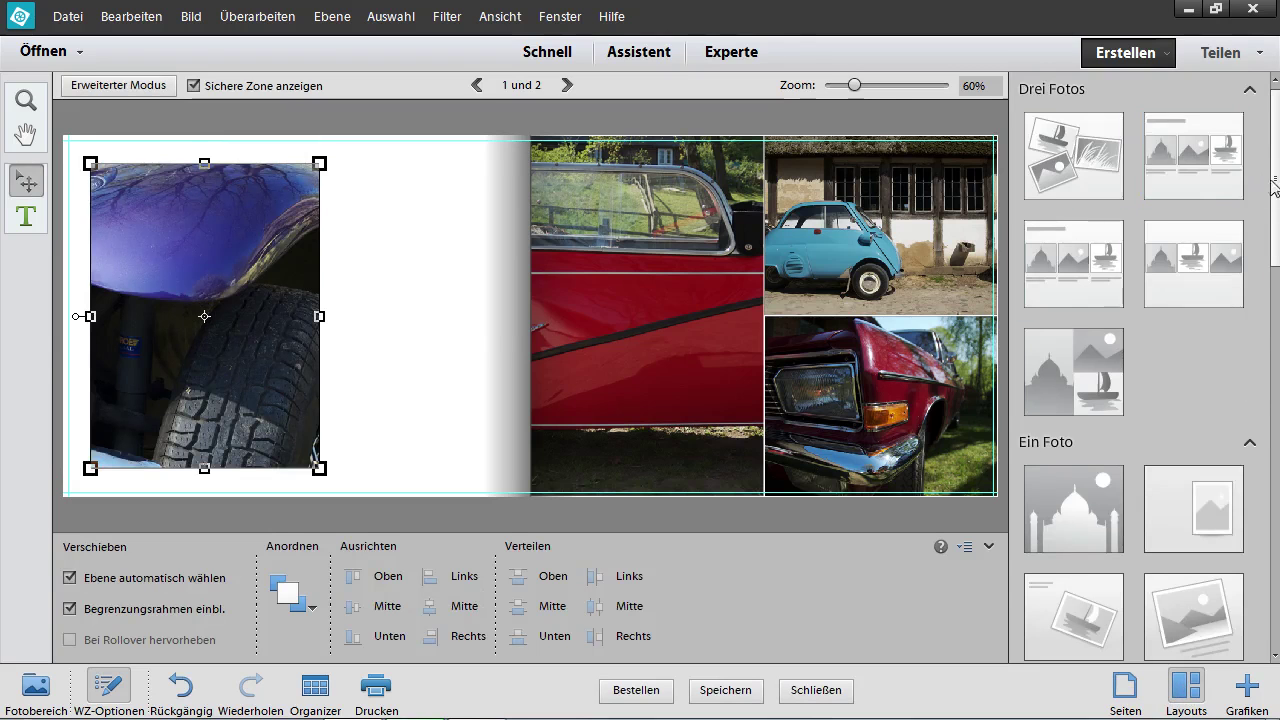
{"action": "scroll", "coordinate": [1276, 320], "scroll_direction": "down", "scroll_amount": 5}
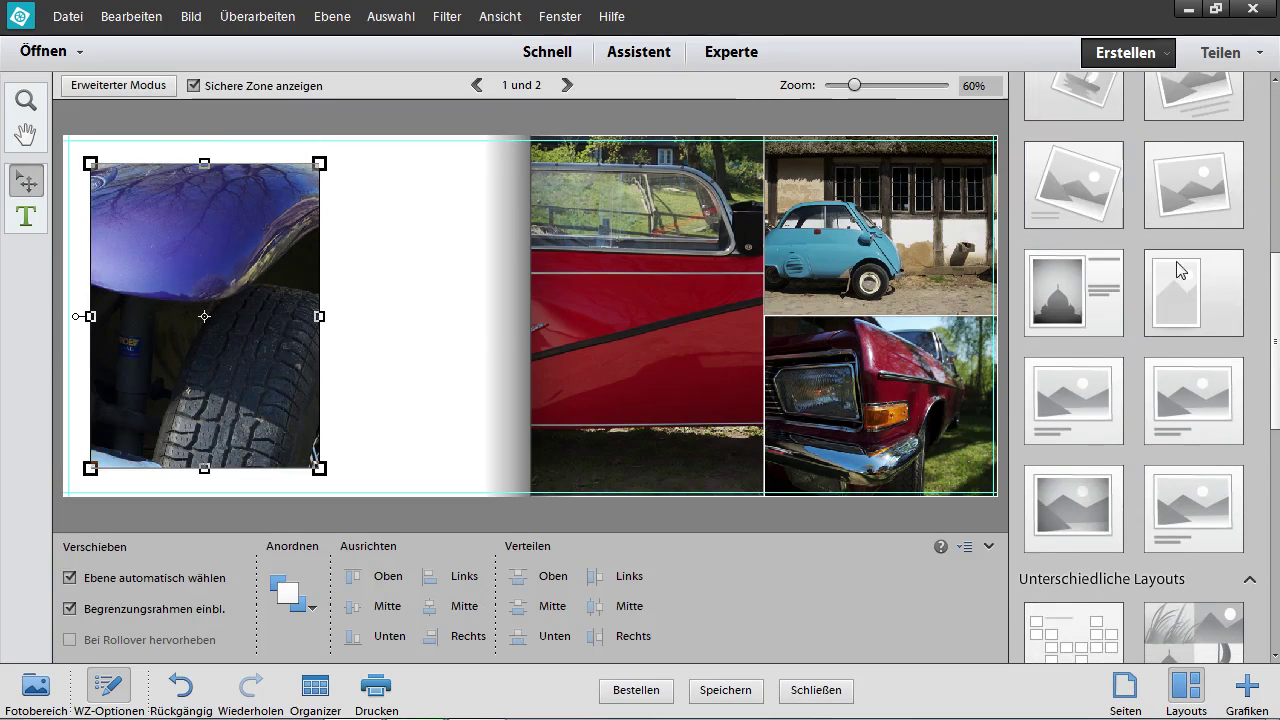
{"action": "left_click_drag", "start_coordinate": [1275, 345], "coordinate": [1273, 155]}
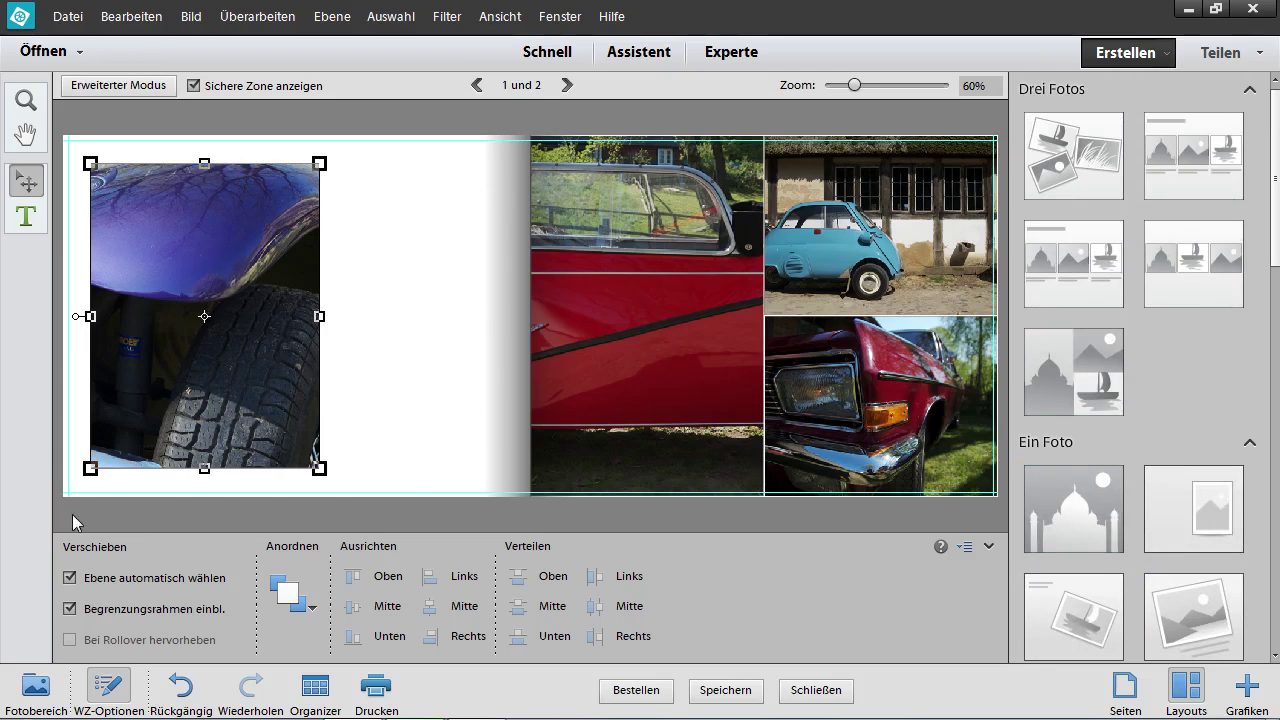
{"action": "left_click", "coordinate": [1061, 516]}
{"action": "left_click_drag", "start_coordinate": [1063, 522], "coordinate": [400, 325]}
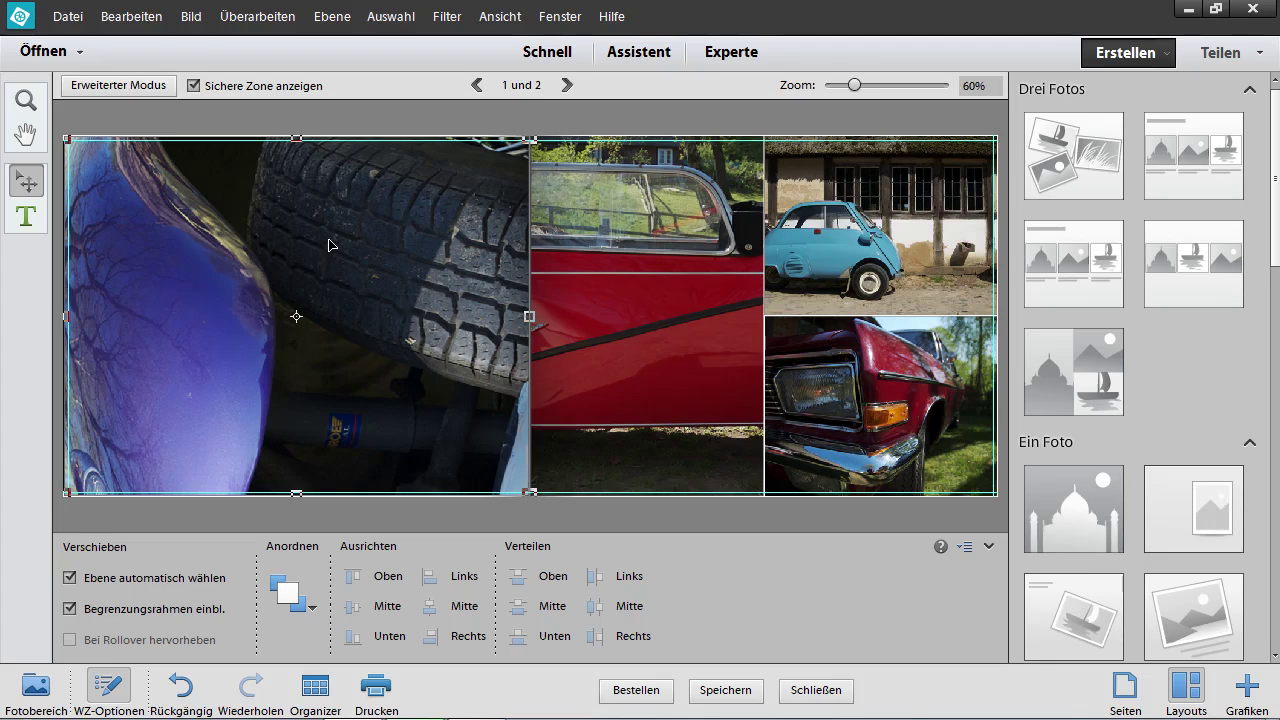
- Rotate the left-page photo 90° clockwise, scale it to 50% and shift it left in its frame
{"action": "right_click", "coordinate": [324, 240]}
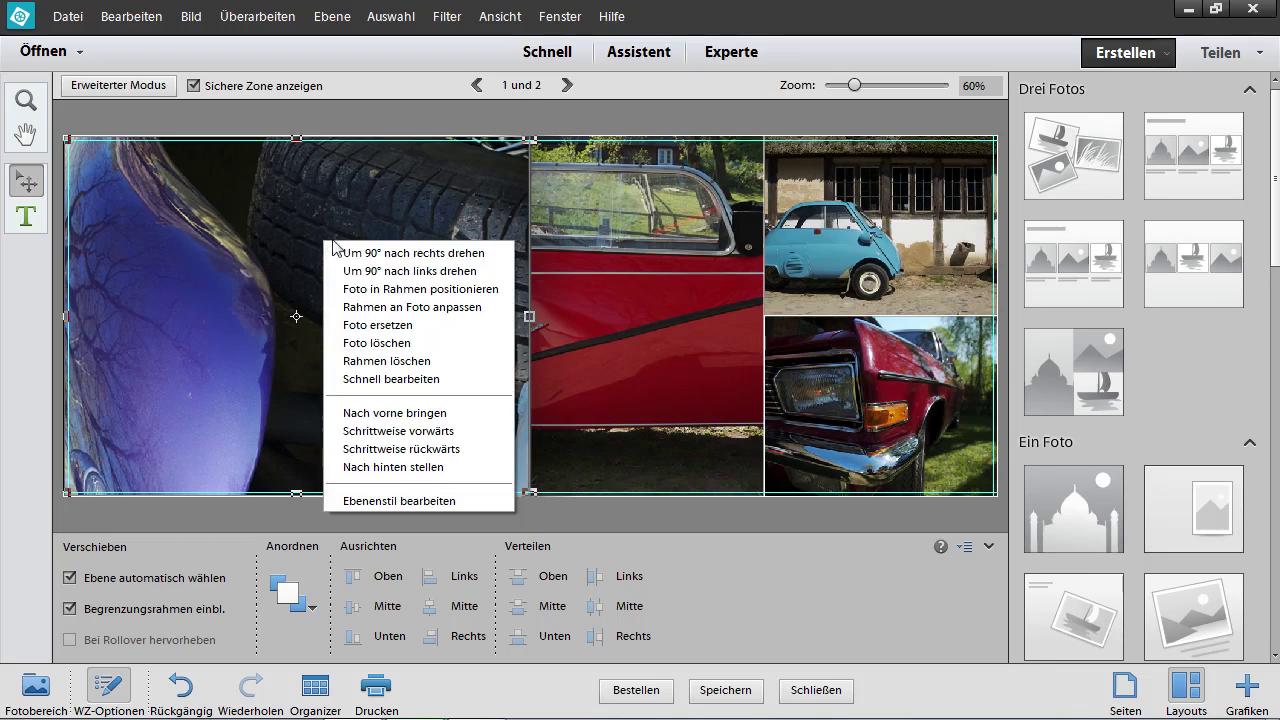
{"action": "left_click", "coordinate": [358, 254]}
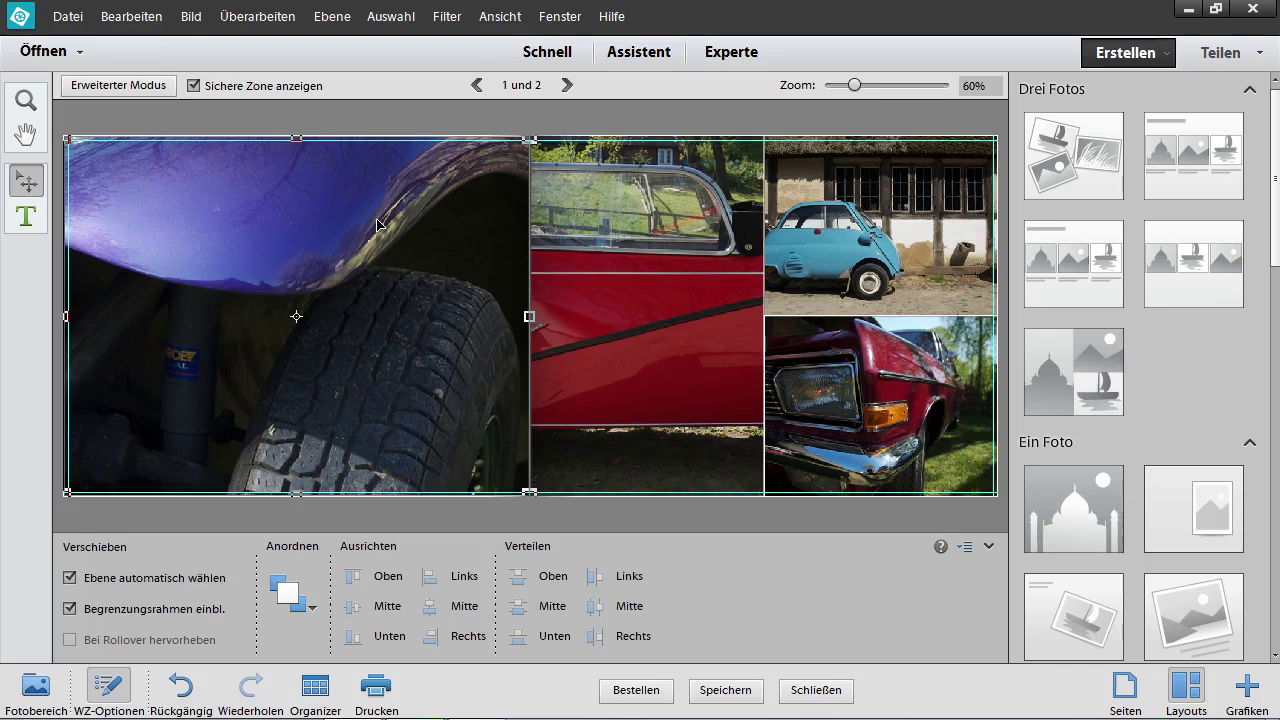
{"action": "double_click", "coordinate": [377, 224]}
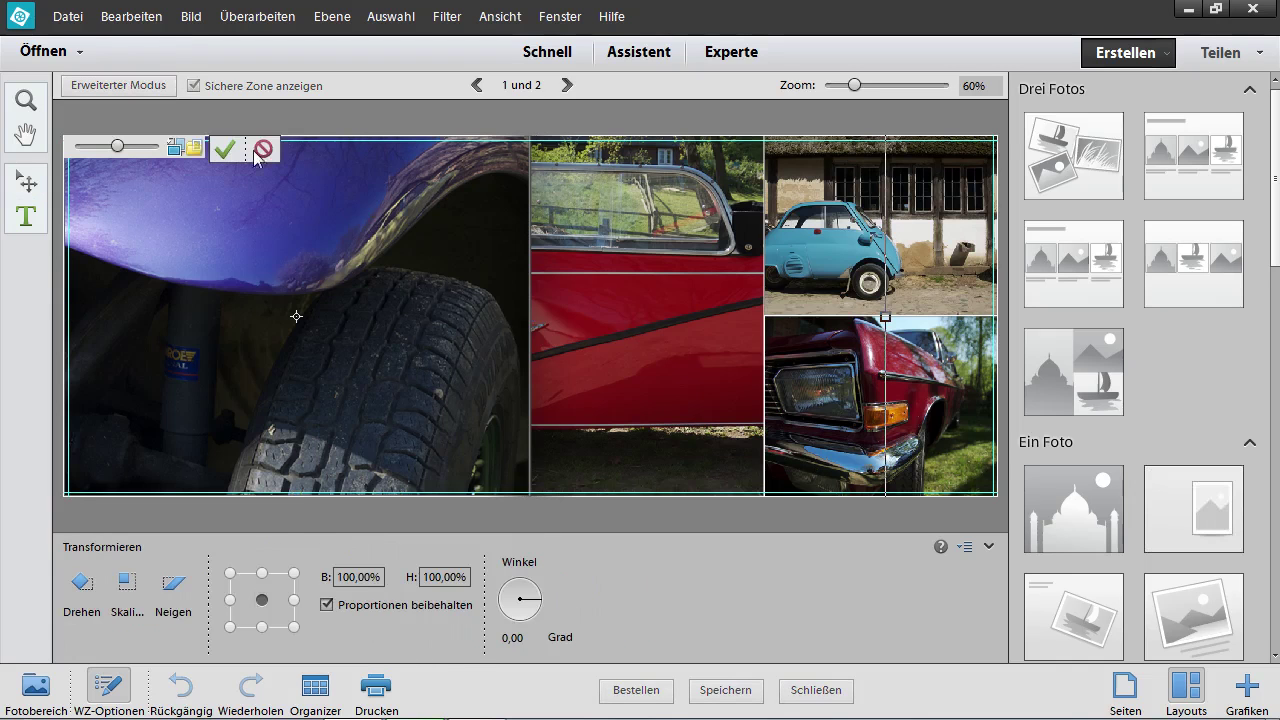
{"action": "left_click_drag", "start_coordinate": [117, 146], "coordinate": [56, 150]}
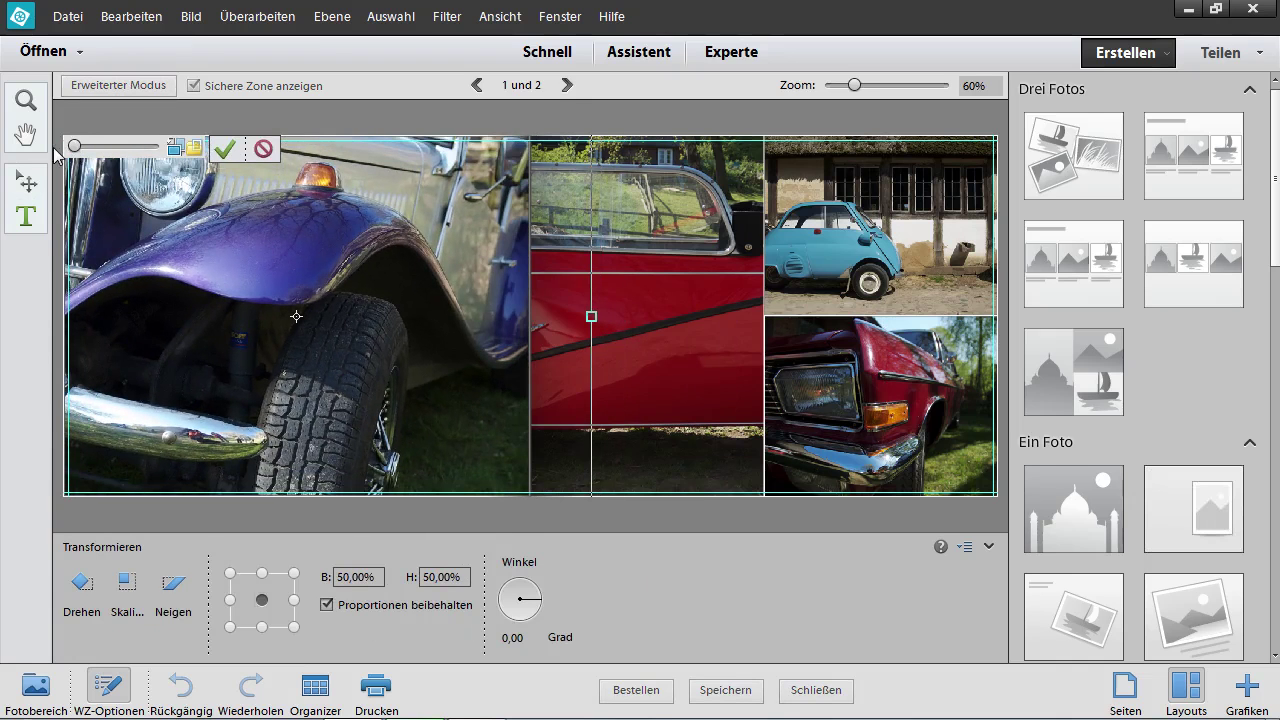
{"action": "left_click_drag", "start_coordinate": [262, 349], "coordinate": [241, 355]}
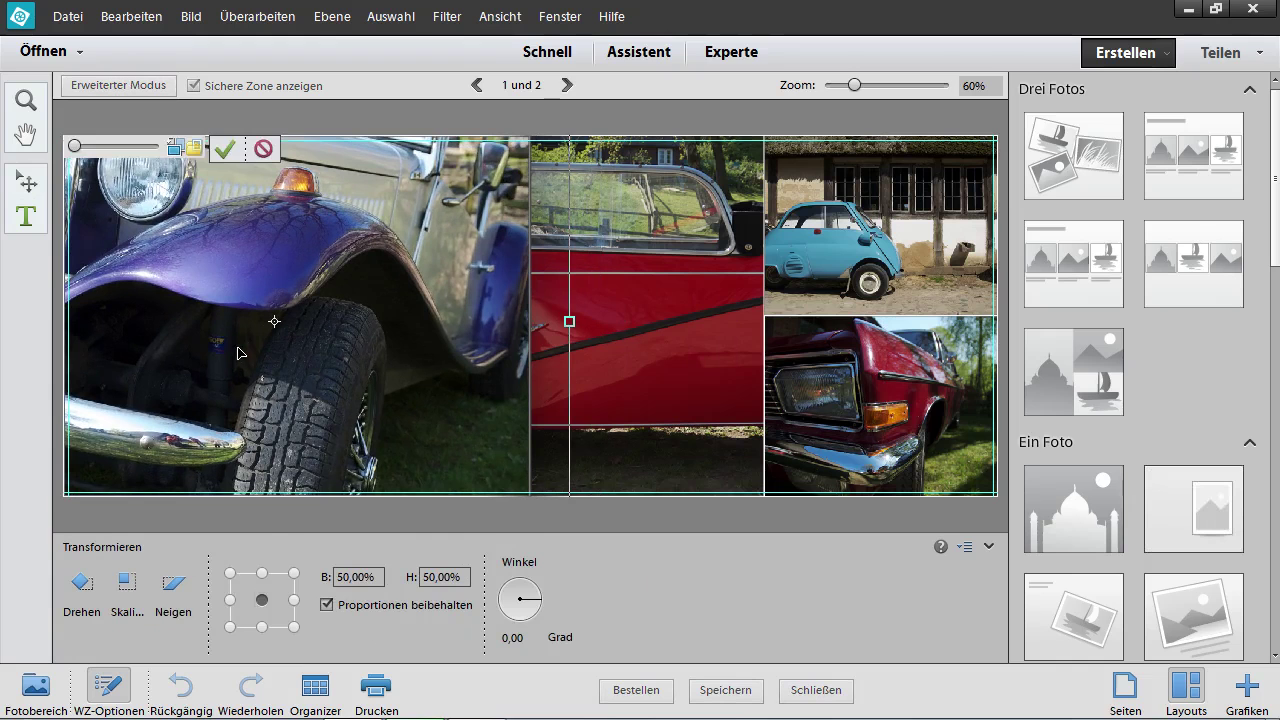
{"action": "left_click", "coordinate": [219, 152]}
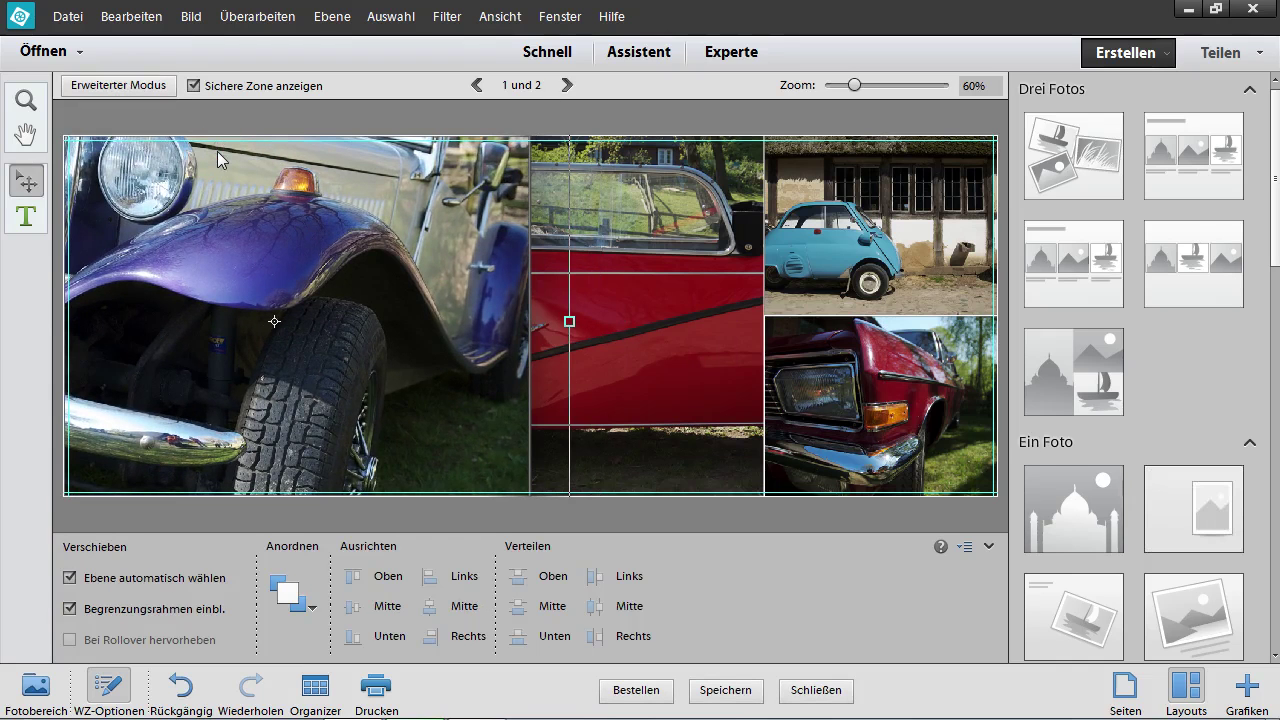
{"action": "left_click", "coordinate": [394, 294]}
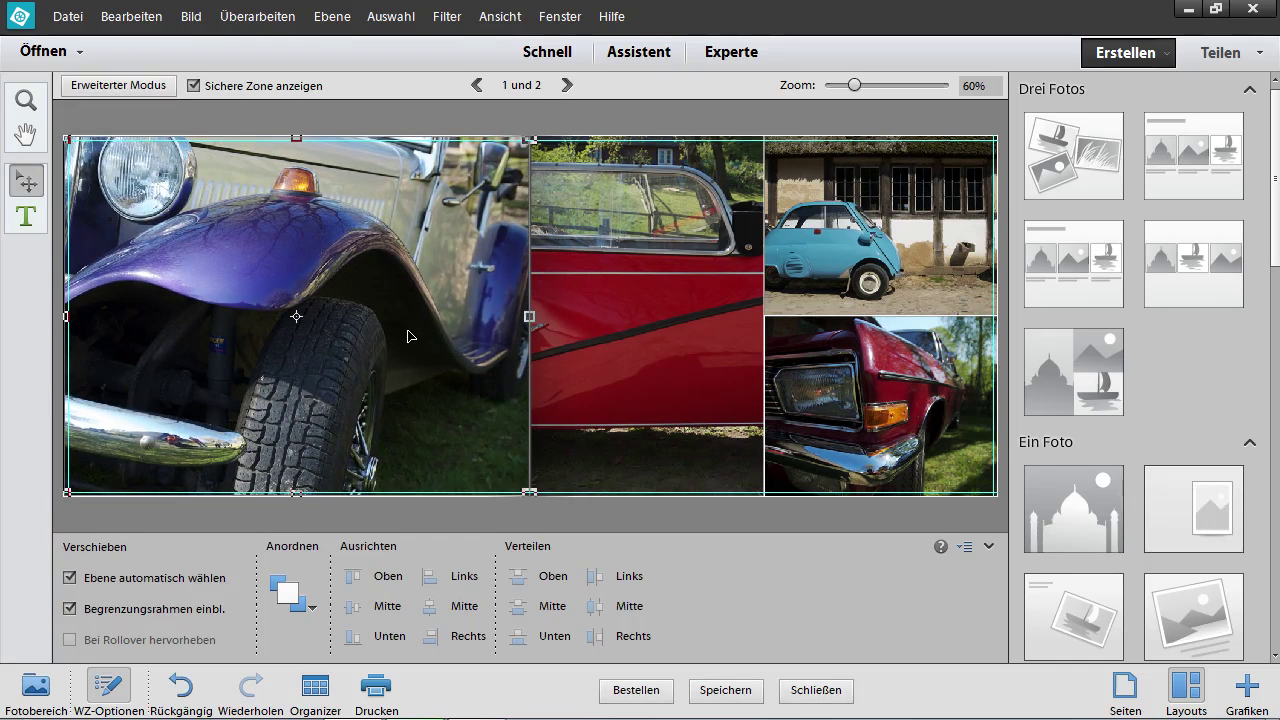
- Select the middle photo and drag its image right and up within the frame
{"action": "left_click", "coordinate": [668, 250]}
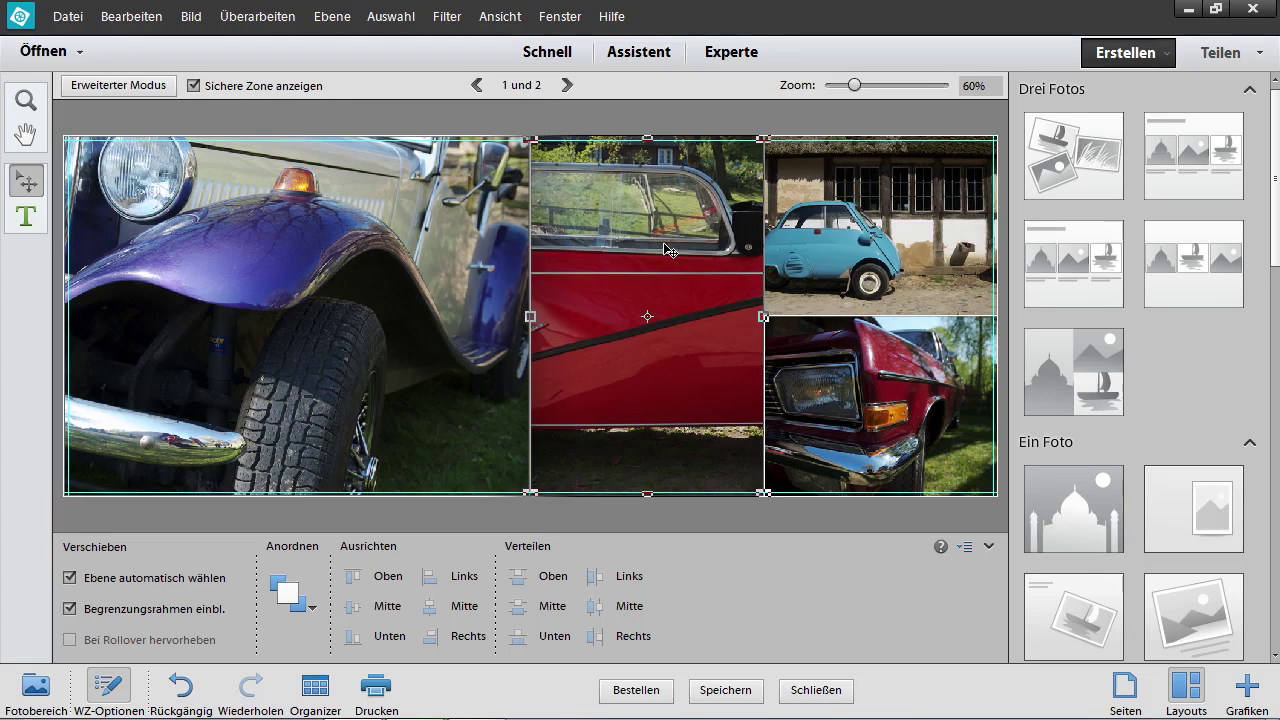
{"action": "left_click", "coordinate": [843, 265]}
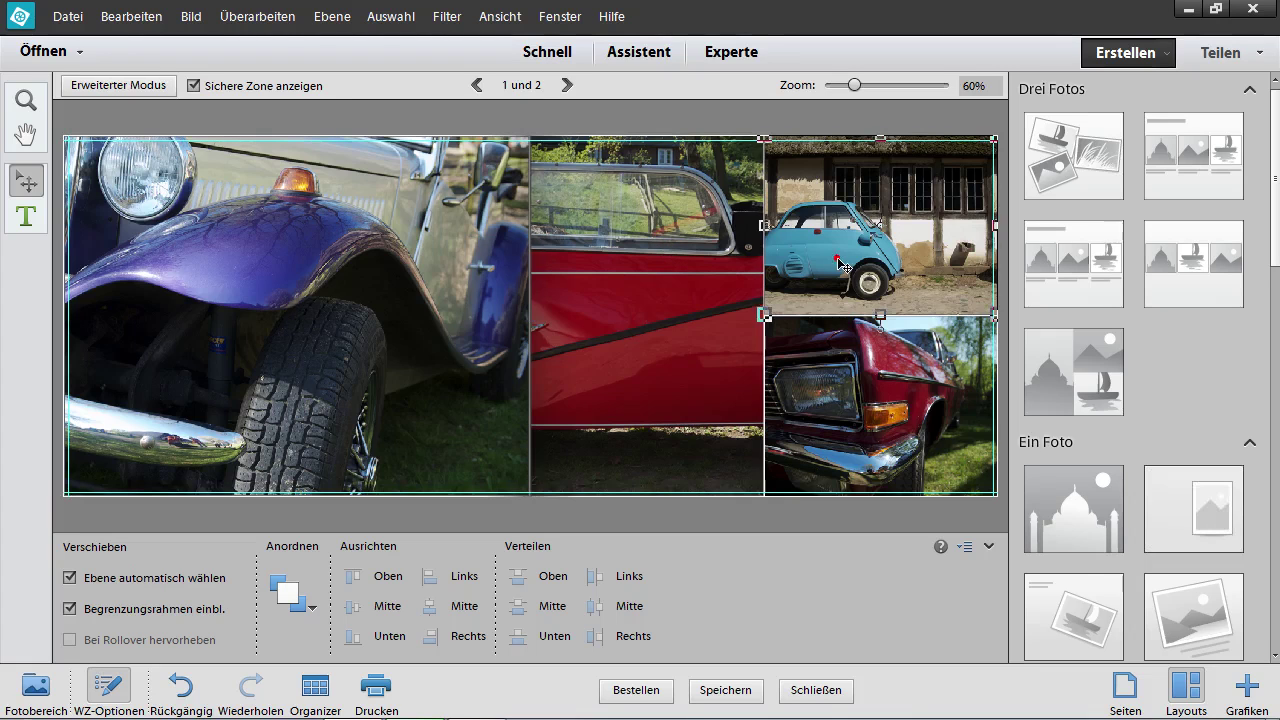
{"action": "left_click", "coordinate": [715, 268]}
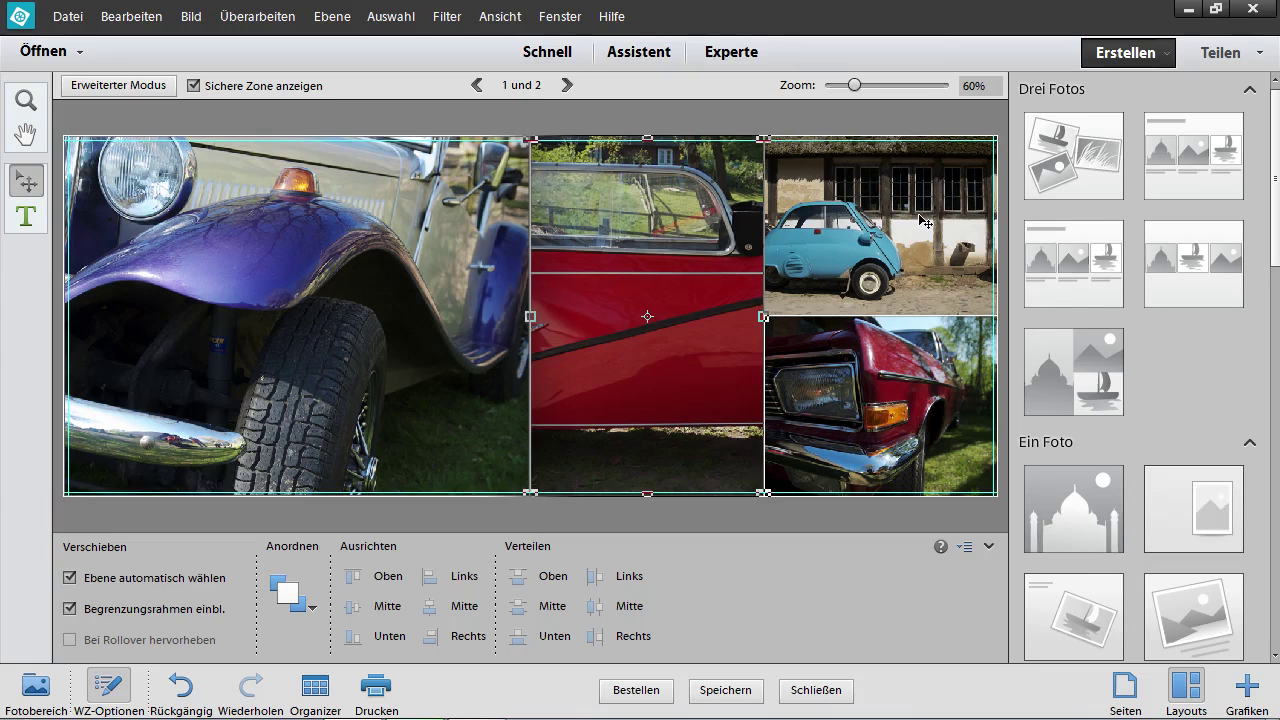
{"action": "double_click", "coordinate": [693, 279]}
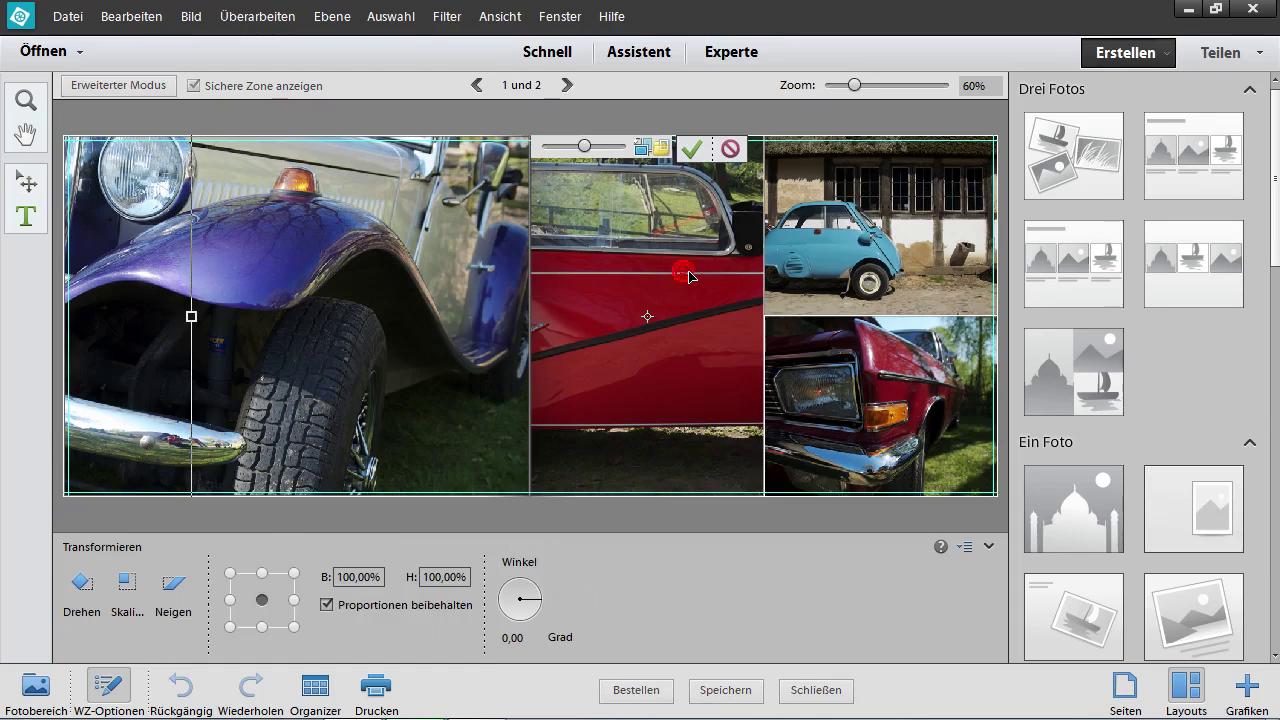
{"action": "left_click_drag", "start_coordinate": [604, 305], "coordinate": [633, 324]}
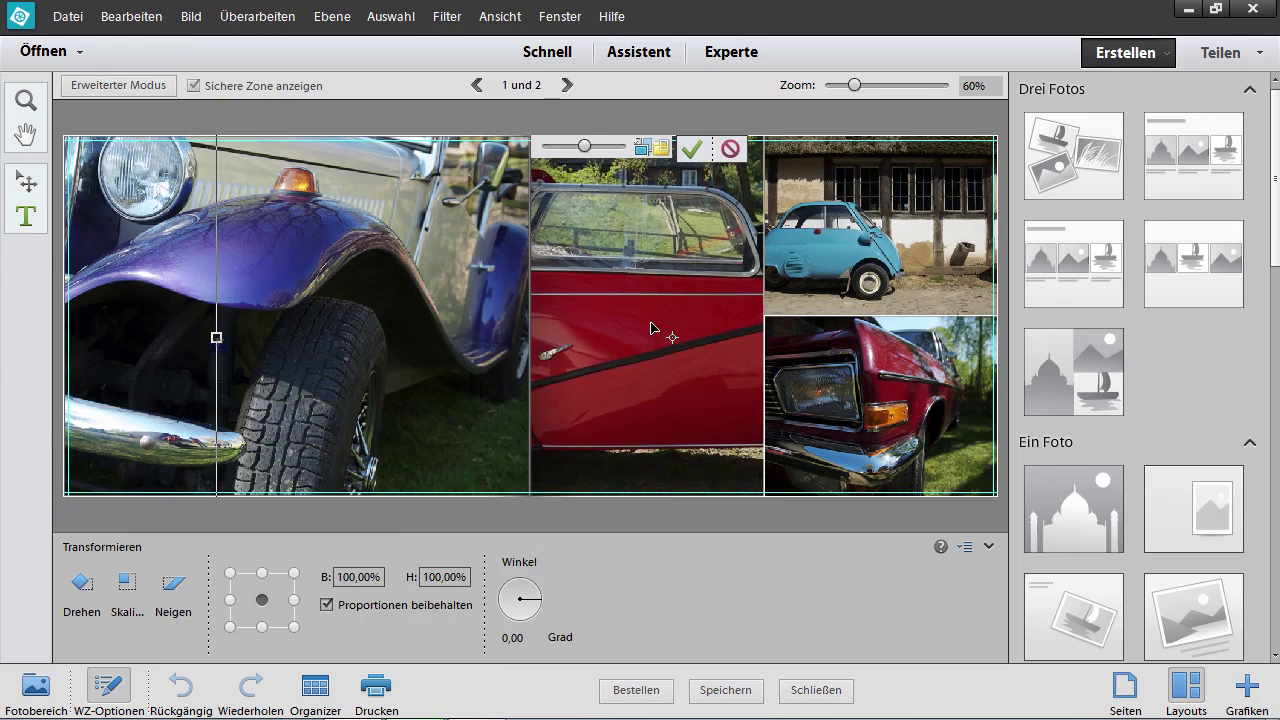
{"action": "left_click_drag", "start_coordinate": [638, 292], "coordinate": [872, 236]}
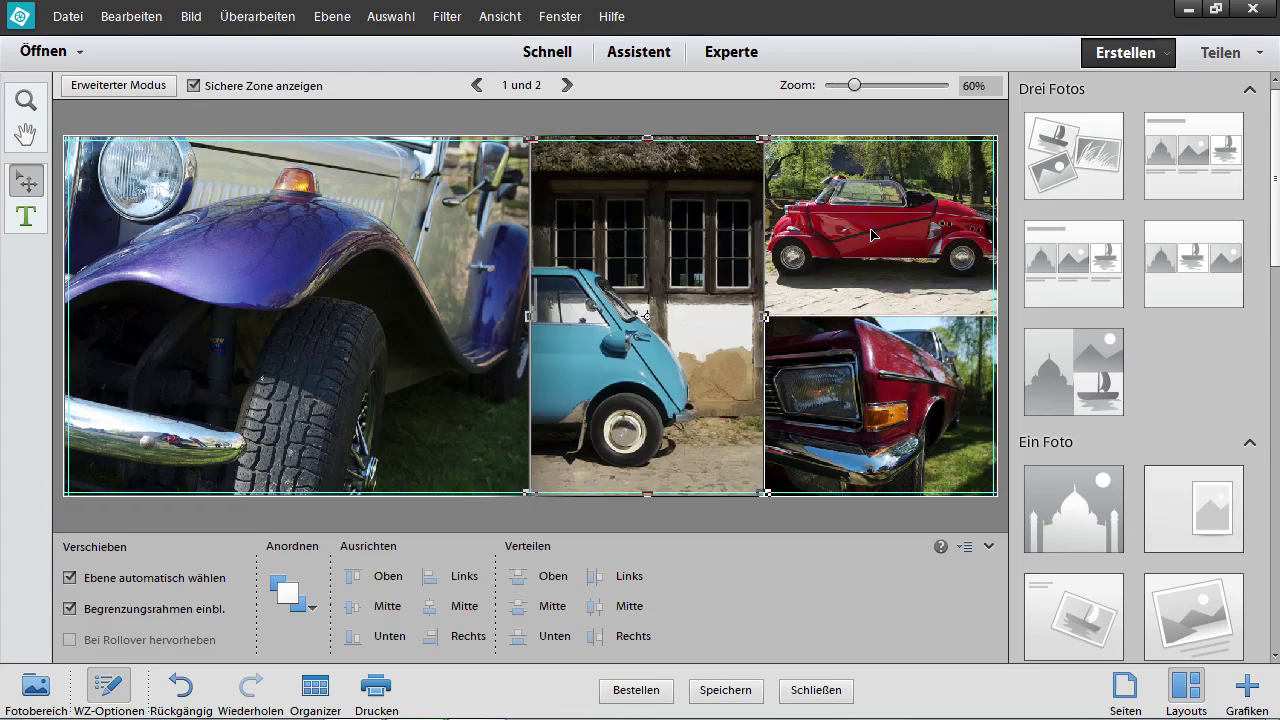
- Scale the blue car photo to 99.31% and shift it right within its frame
{"action": "double_click", "coordinate": [688, 316]}
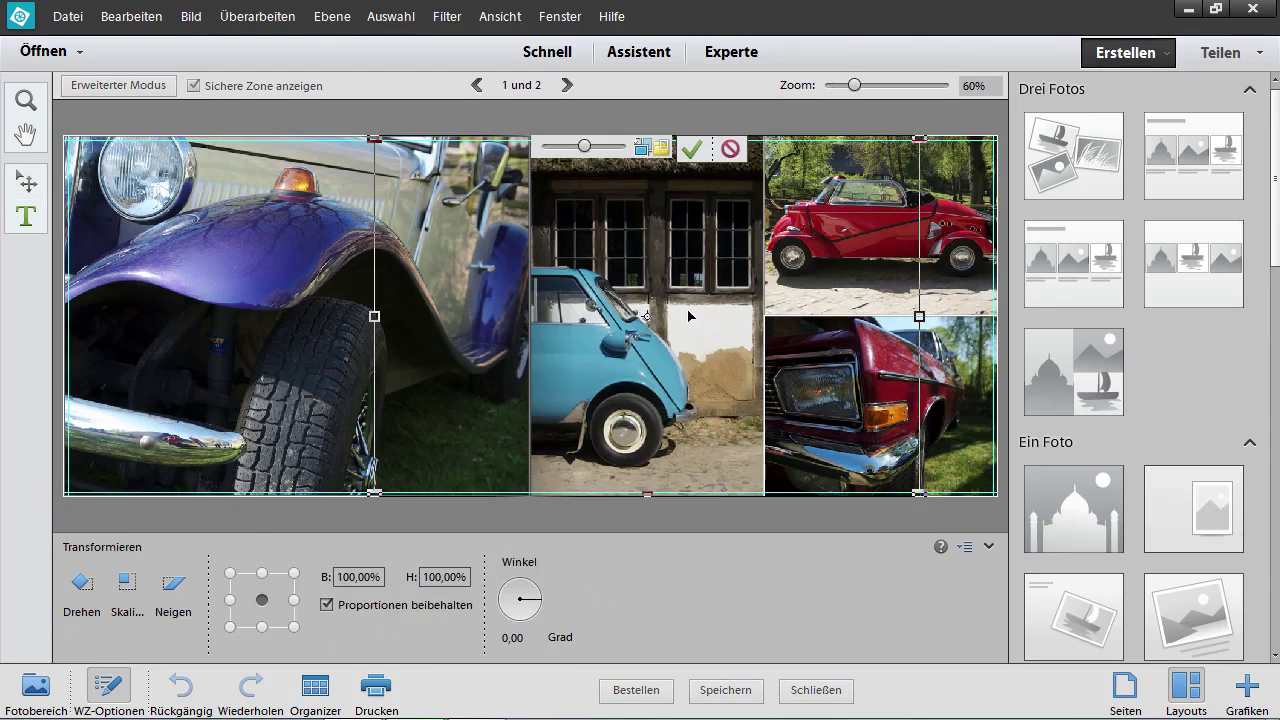
{"action": "left_click_drag", "start_coordinate": [584, 147], "coordinate": [587, 147]}
{"action": "left_click_drag", "start_coordinate": [631, 258], "coordinate": [662, 258]}
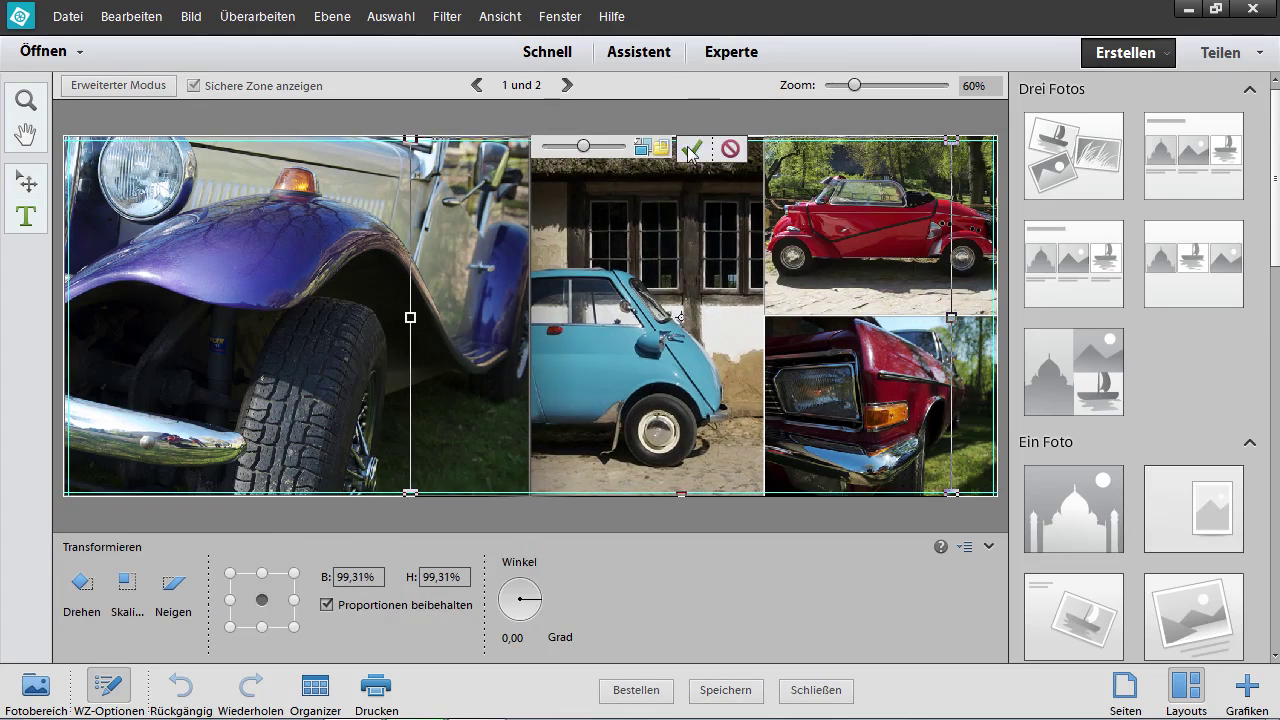
{"action": "left_click", "coordinate": [689, 152]}
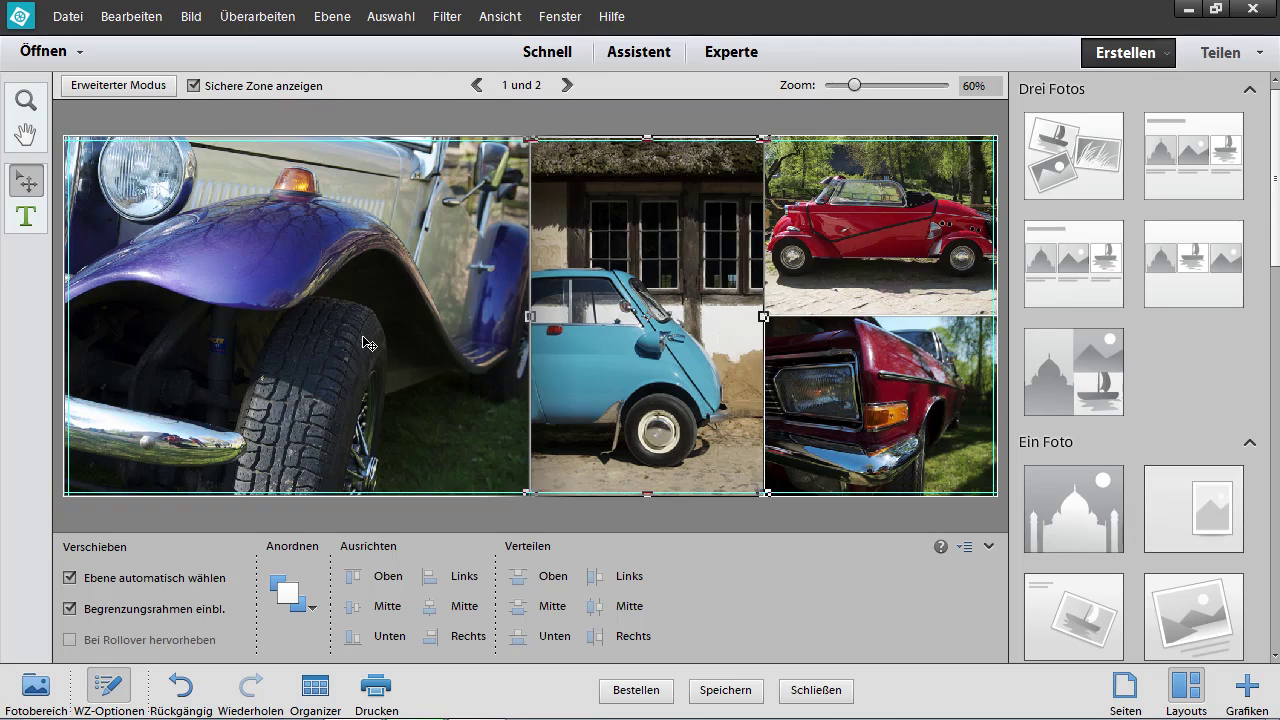
- Open the Titelseite and zoom to 180% on the placeholder 'Bildbandtitel hier eingeben' title
{"action": "left_click", "coordinate": [1117, 705]}
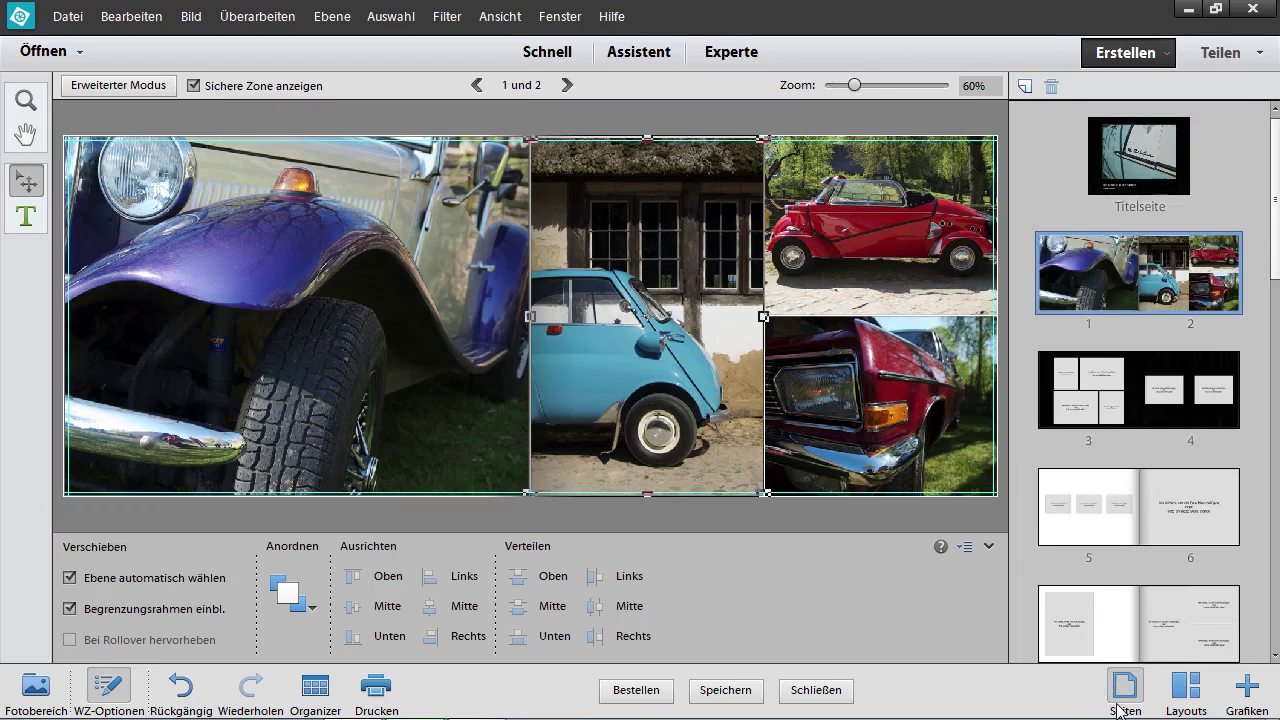
{"action": "left_click", "coordinate": [1143, 175]}
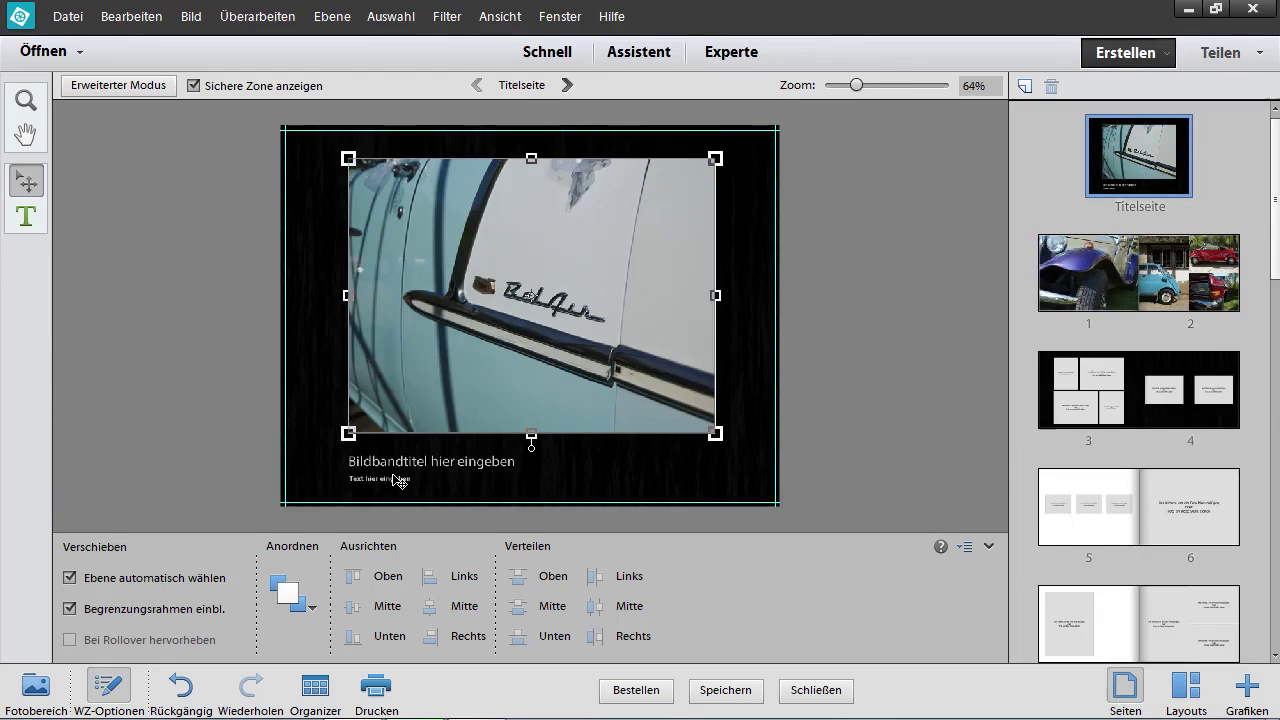
{"action": "left_click_drag", "start_coordinate": [856, 86], "coordinate": [889, 86]}
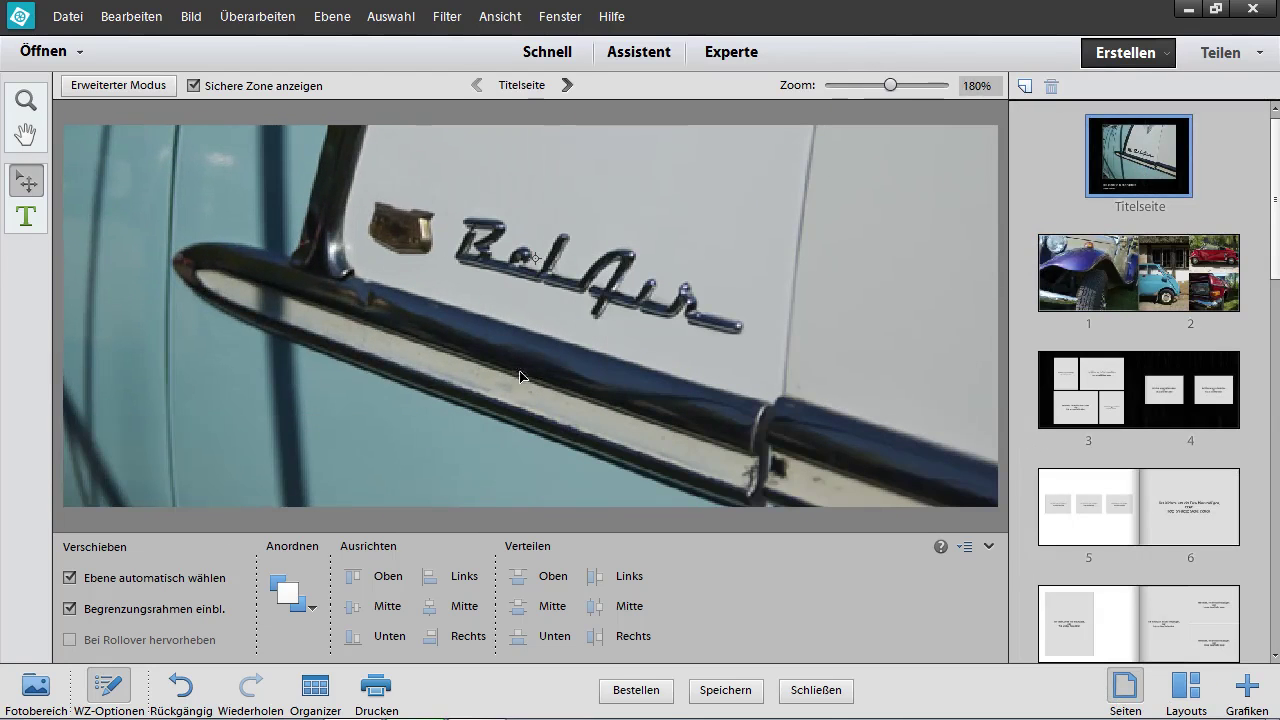
{"action": "left_click_drag", "start_coordinate": [463, 412], "coordinate": [480, 177]}
{"action": "left_click_drag", "start_coordinate": [400, 374], "coordinate": [608, 266]}
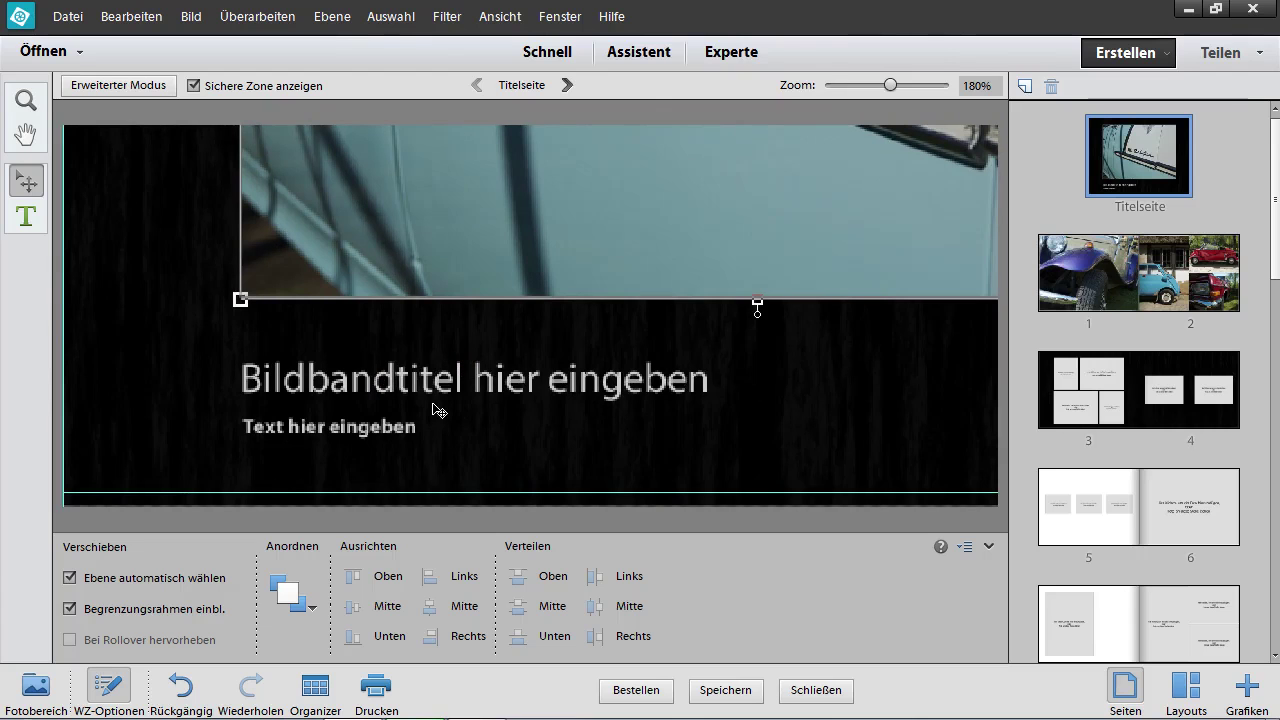
- Replace the placeholder title text with 'Oldtimer'
{"action": "key", "text": "t"}
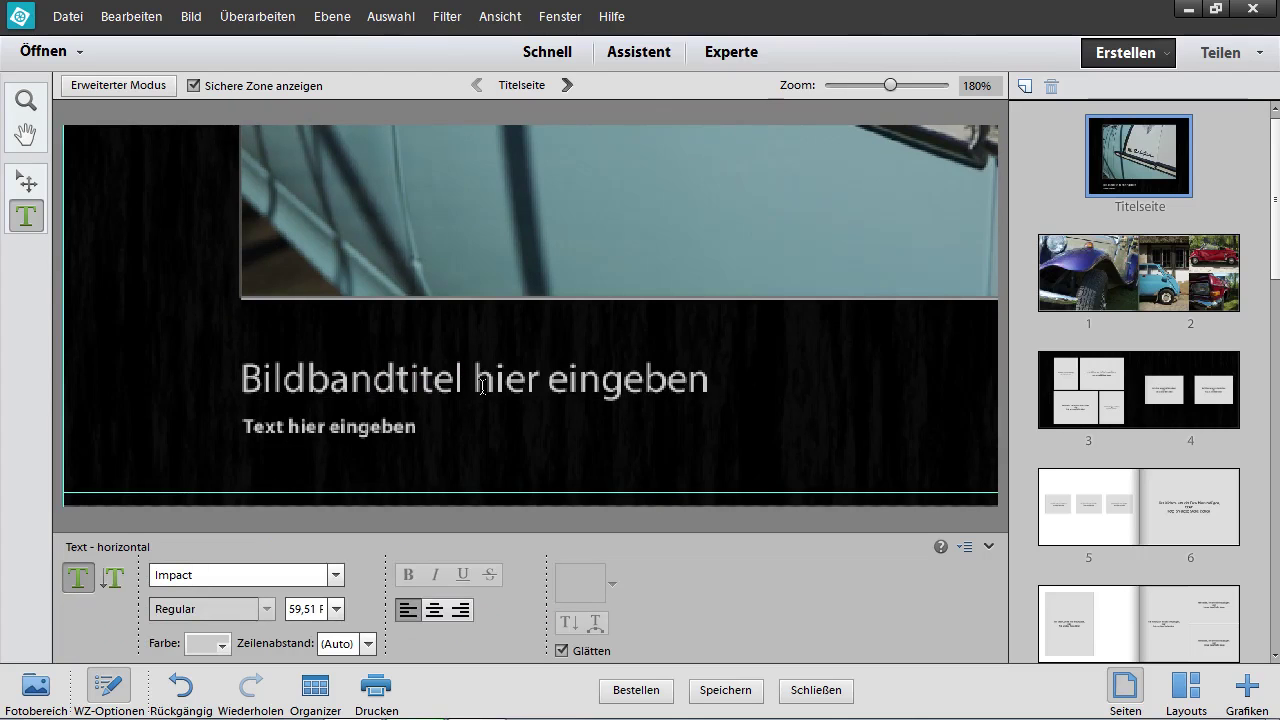
{"action": "left_click_drag", "start_coordinate": [240, 380], "coordinate": [708, 385]}
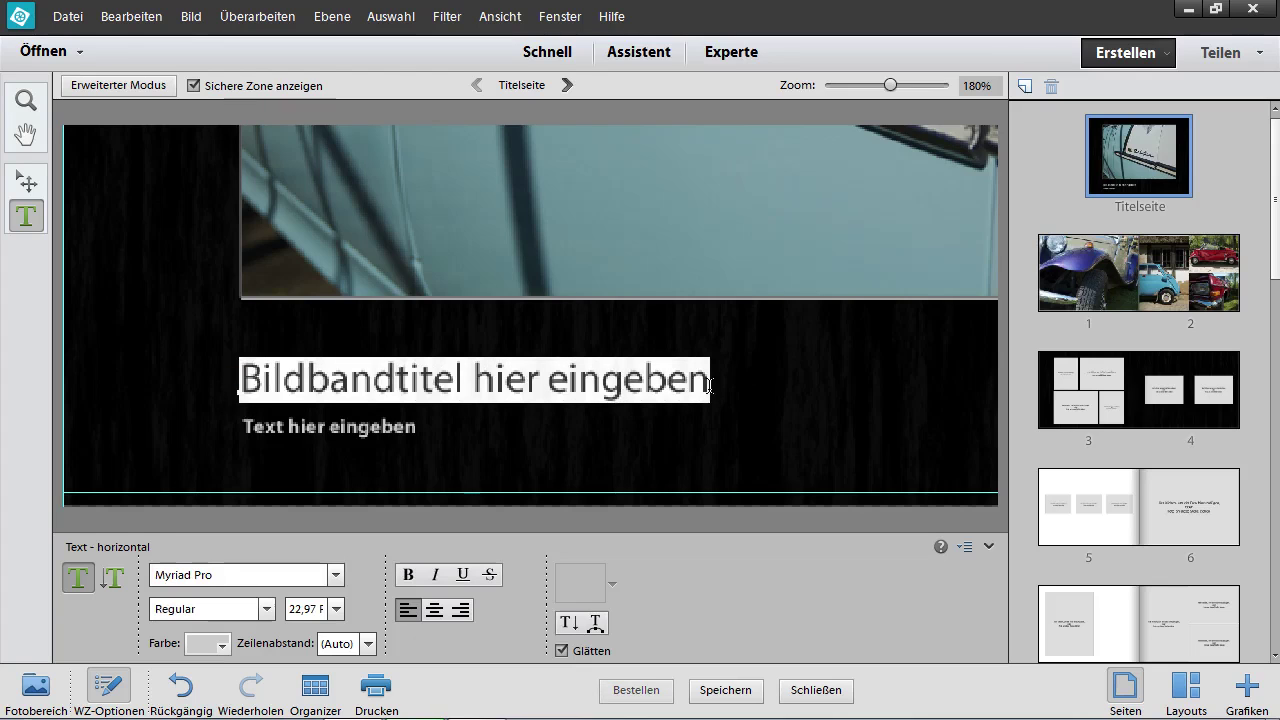
{"action": "type", "text": "O"}
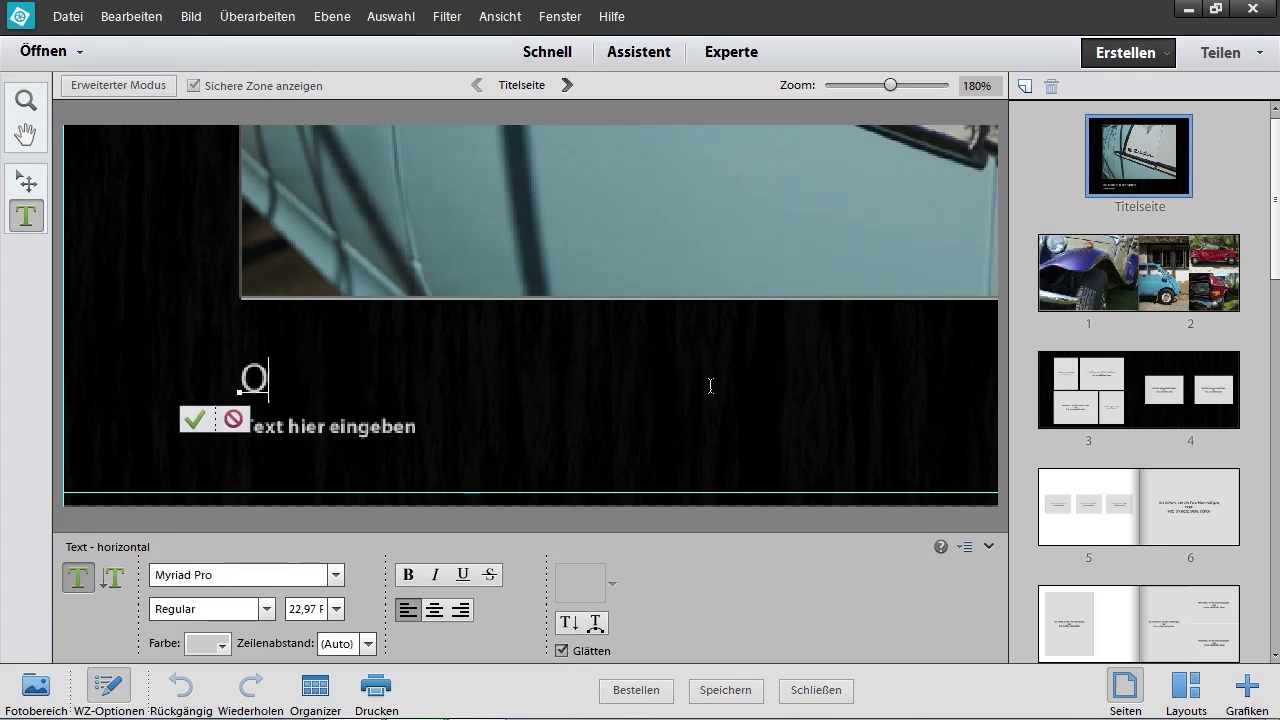
{"action": "type", "text": "ldtimer"}
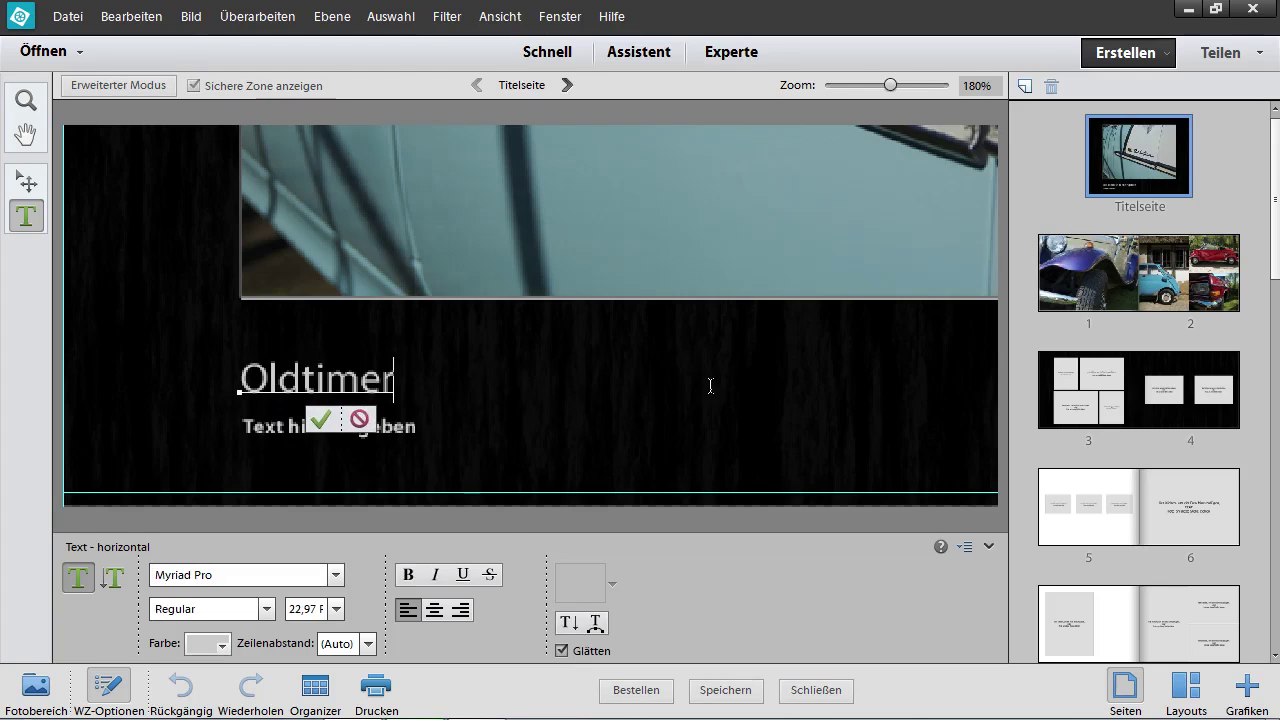
{"action": "left_click", "coordinate": [320, 419]}
- Delete the 'Text hier eingeben' subtitle placeholder layer, confirming with Ja
{"action": "left_click", "coordinate": [330, 427]}
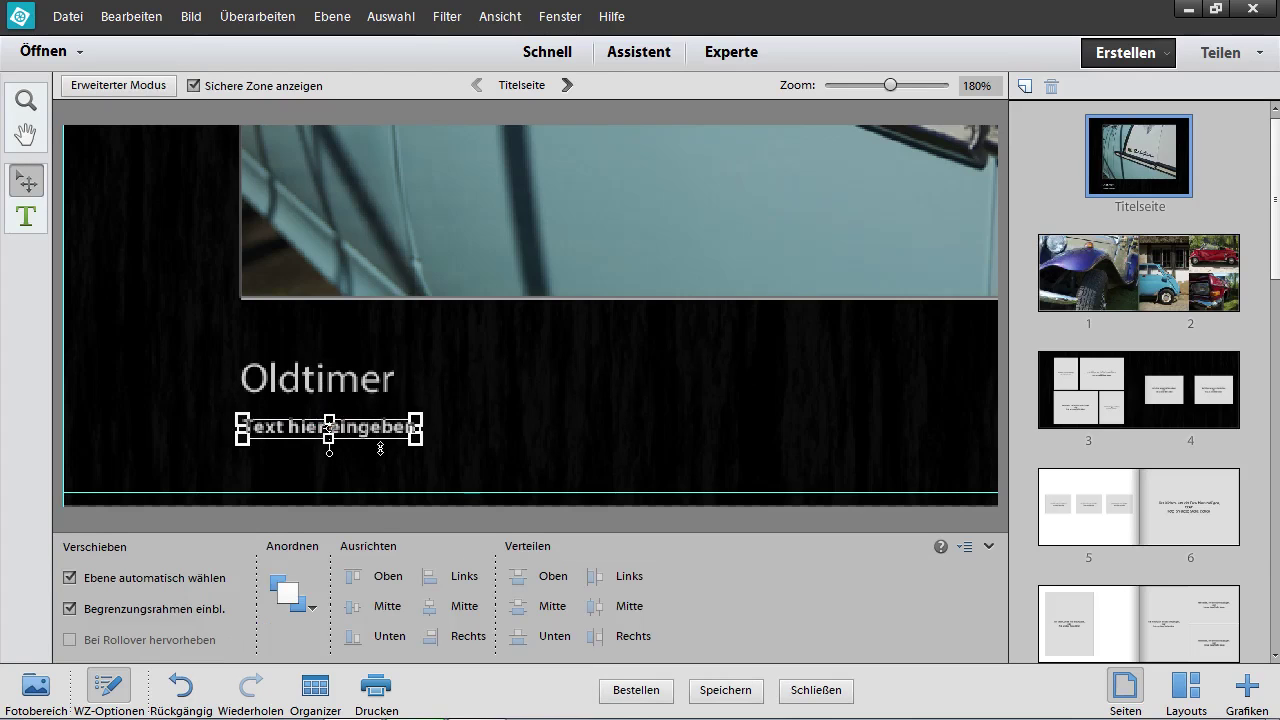
{"action": "key", "text": "Delete"}
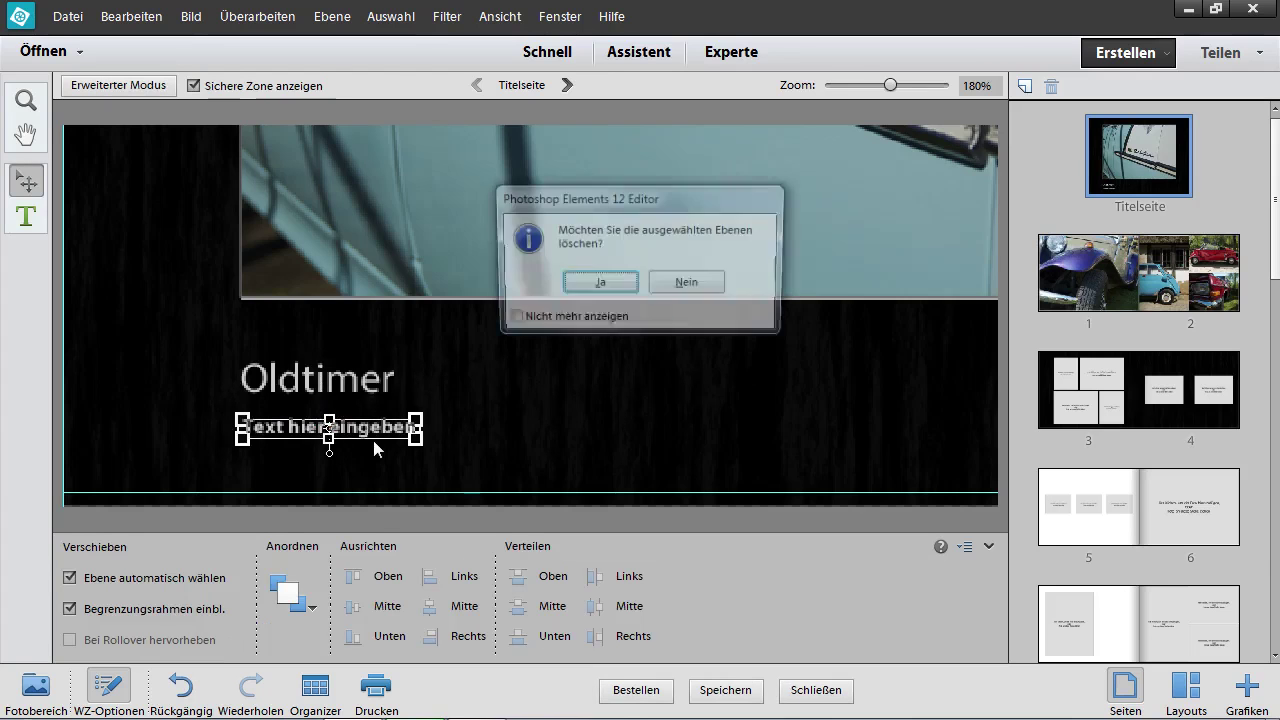
{"action": "left_click", "coordinate": [585, 283]}
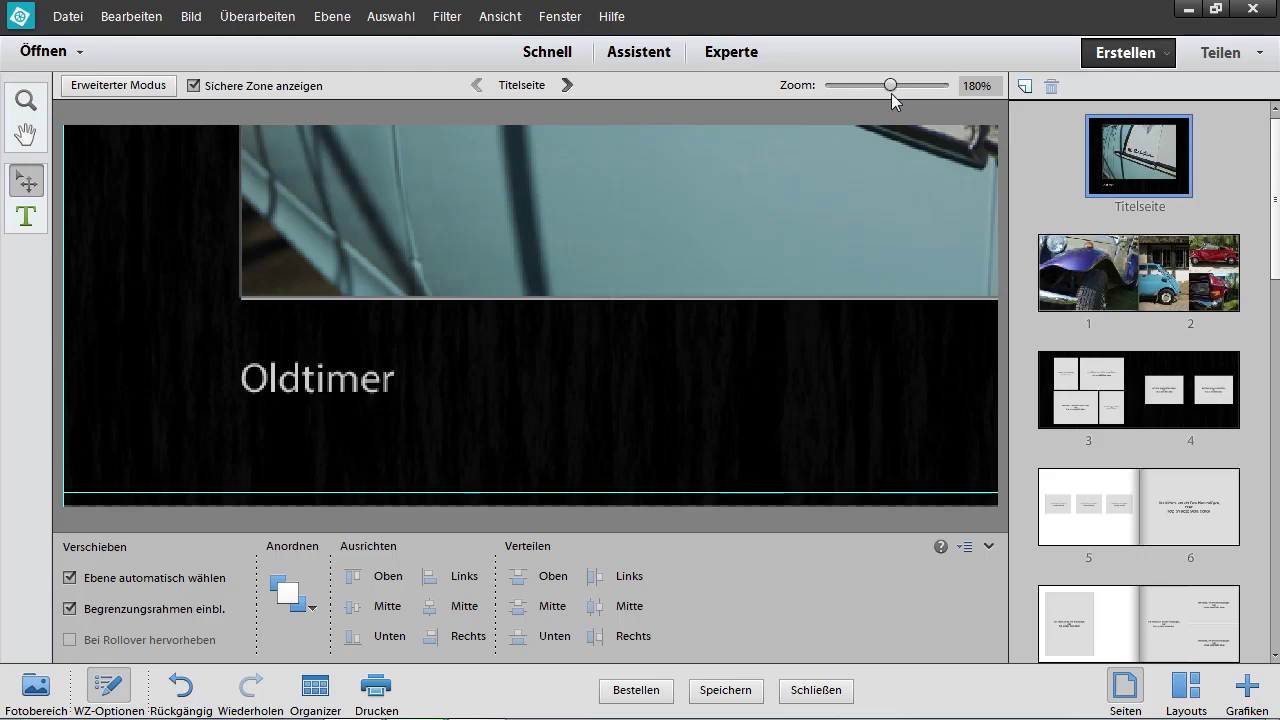
- Change the font of the whole 'Oldtimer' word to Impact
{"action": "key", "text": "ctrl+0"}
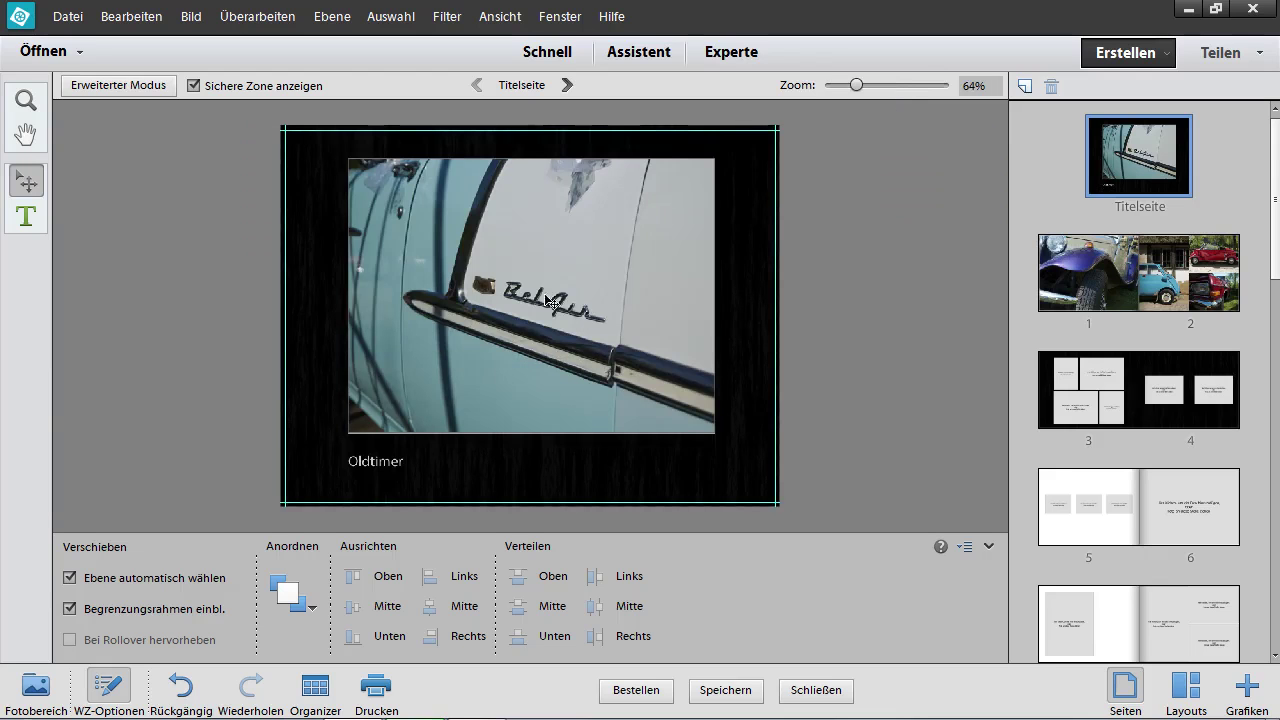
{"action": "double_click", "coordinate": [386, 463]}
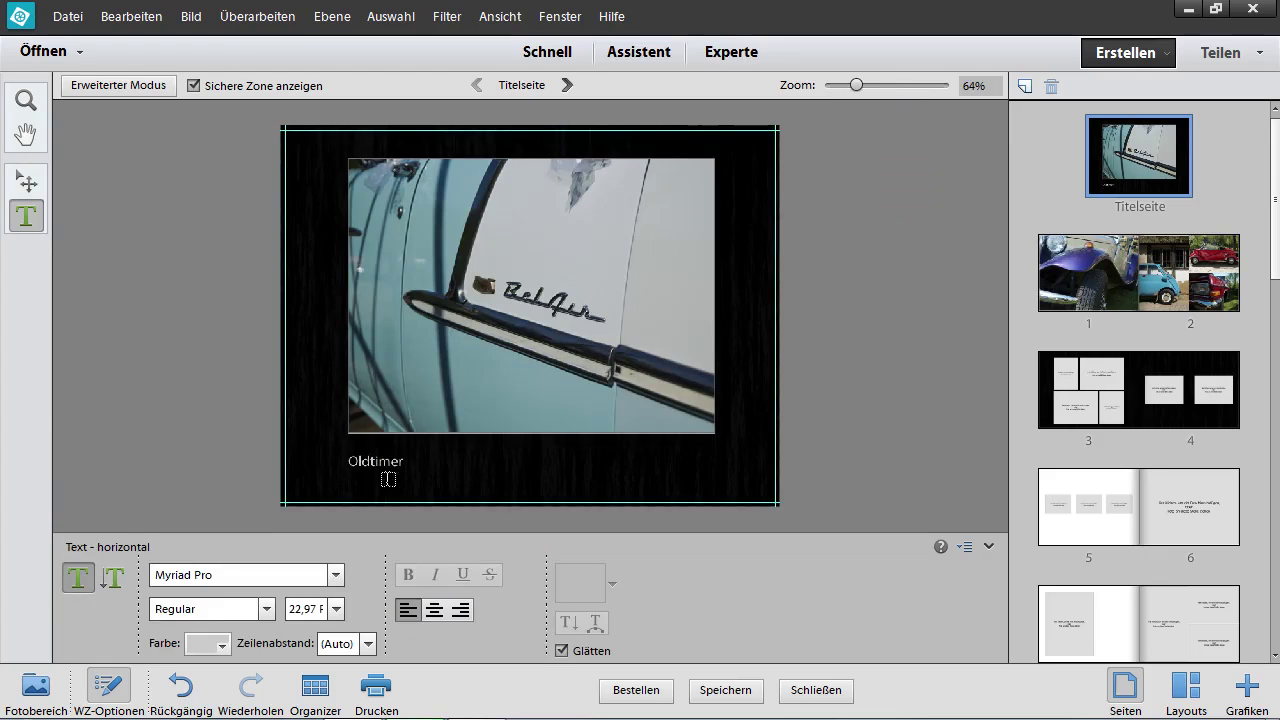
{"action": "left_click_drag", "start_coordinate": [357, 468], "coordinate": [413, 470]}
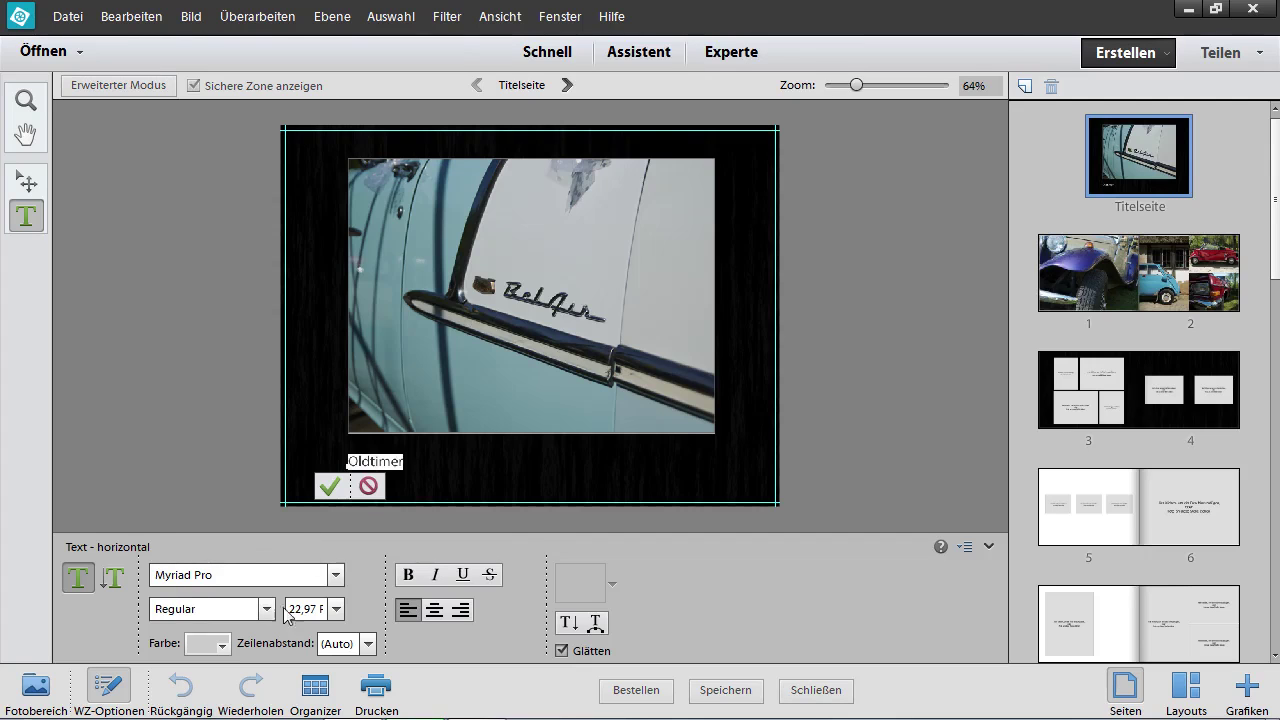
{"action": "left_click", "coordinate": [338, 577]}
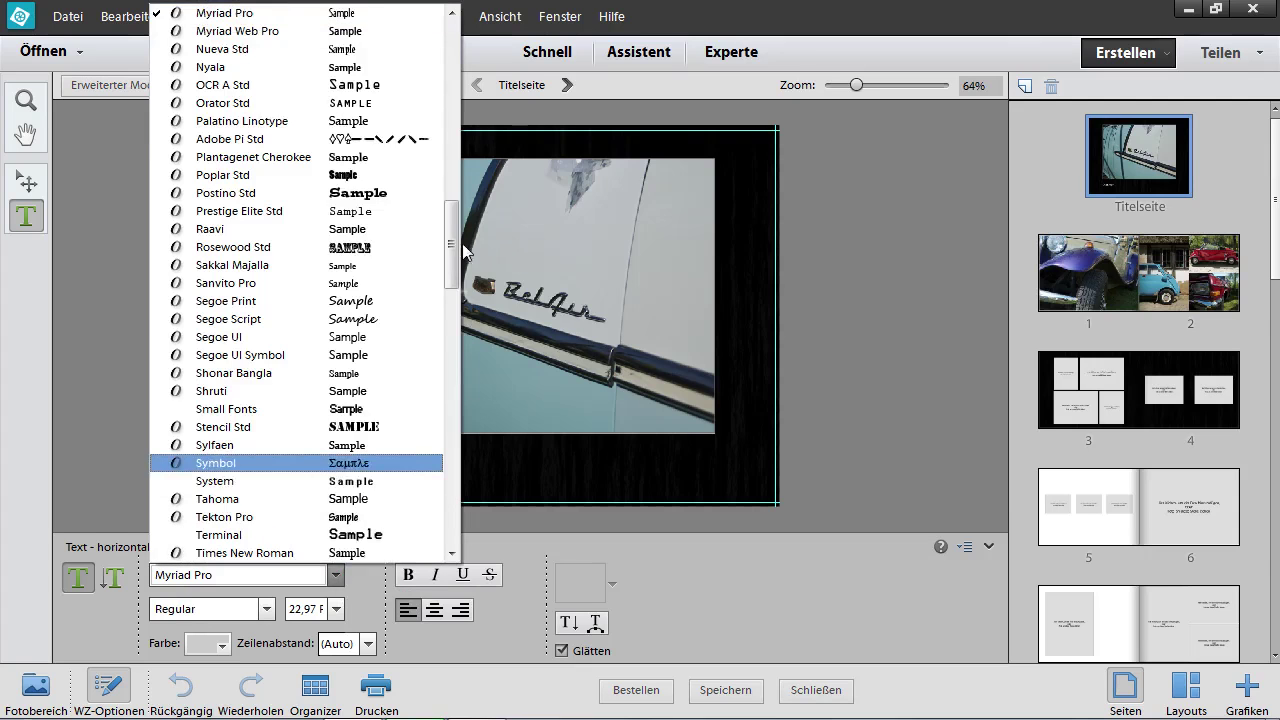
{"action": "left_click_drag", "start_coordinate": [451, 250], "coordinate": [449, 163]}
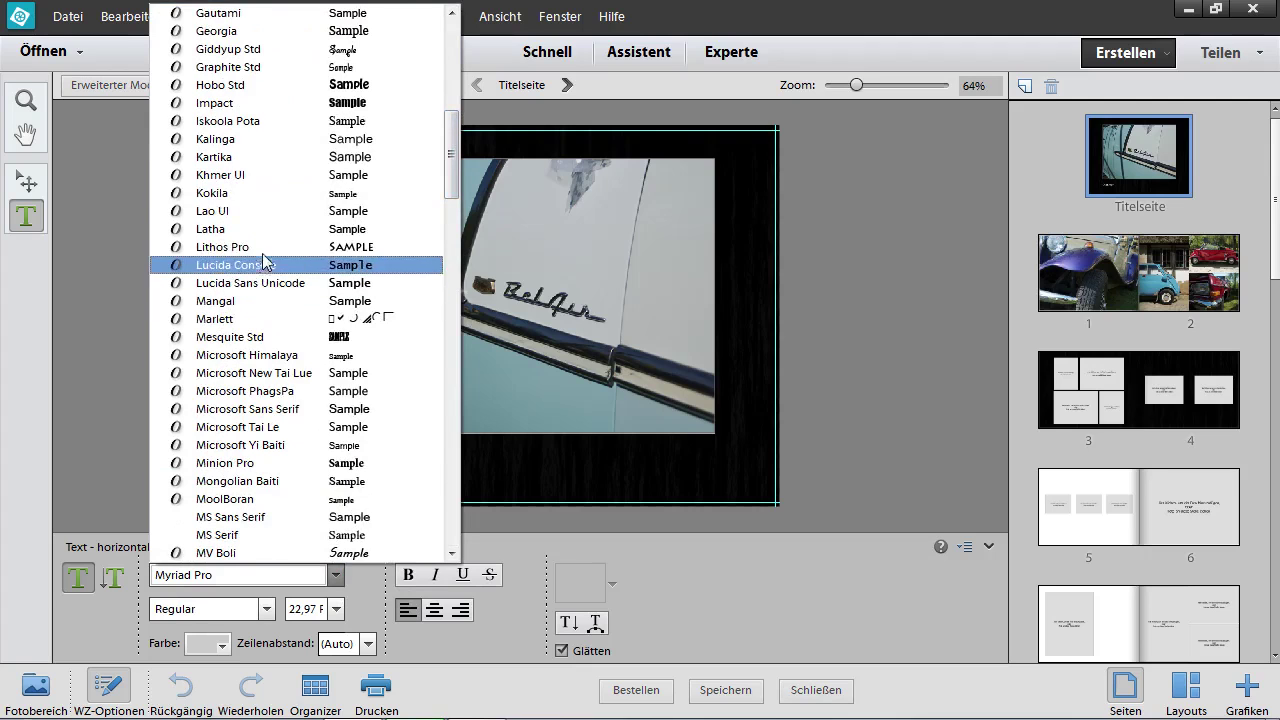
{"action": "left_click", "coordinate": [224, 104]}
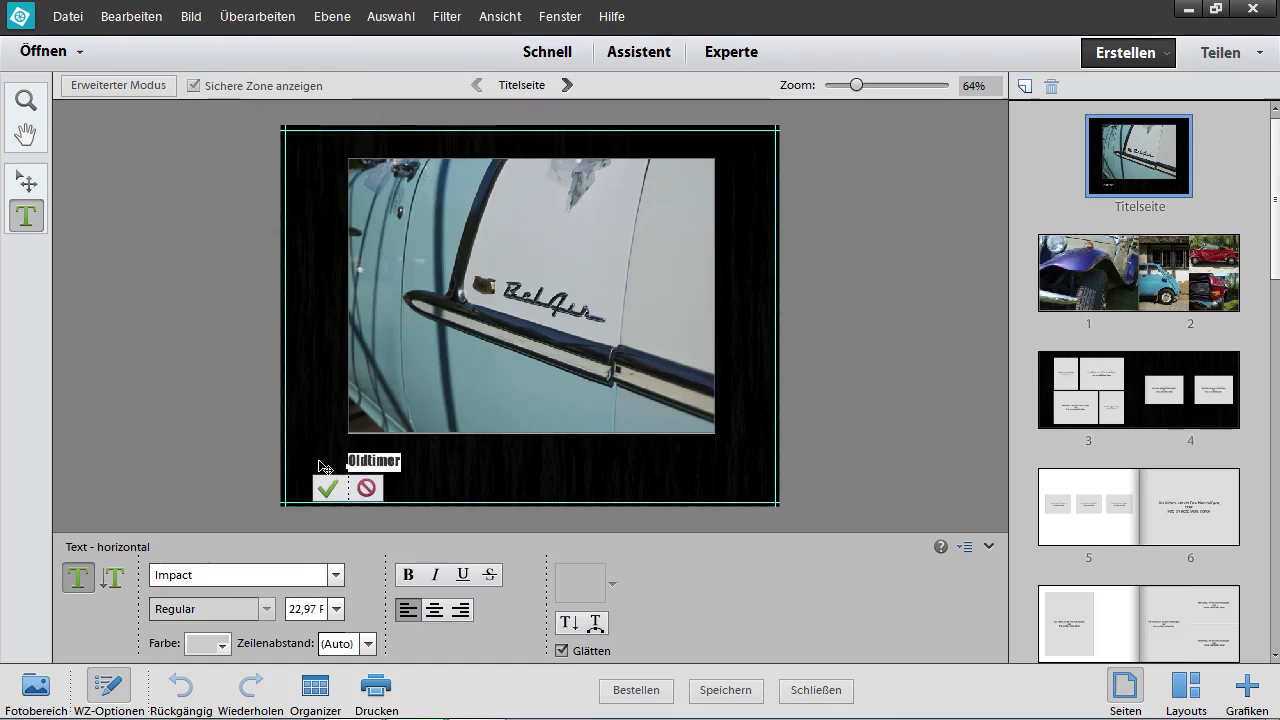
{"action": "left_click", "coordinate": [366, 487]}
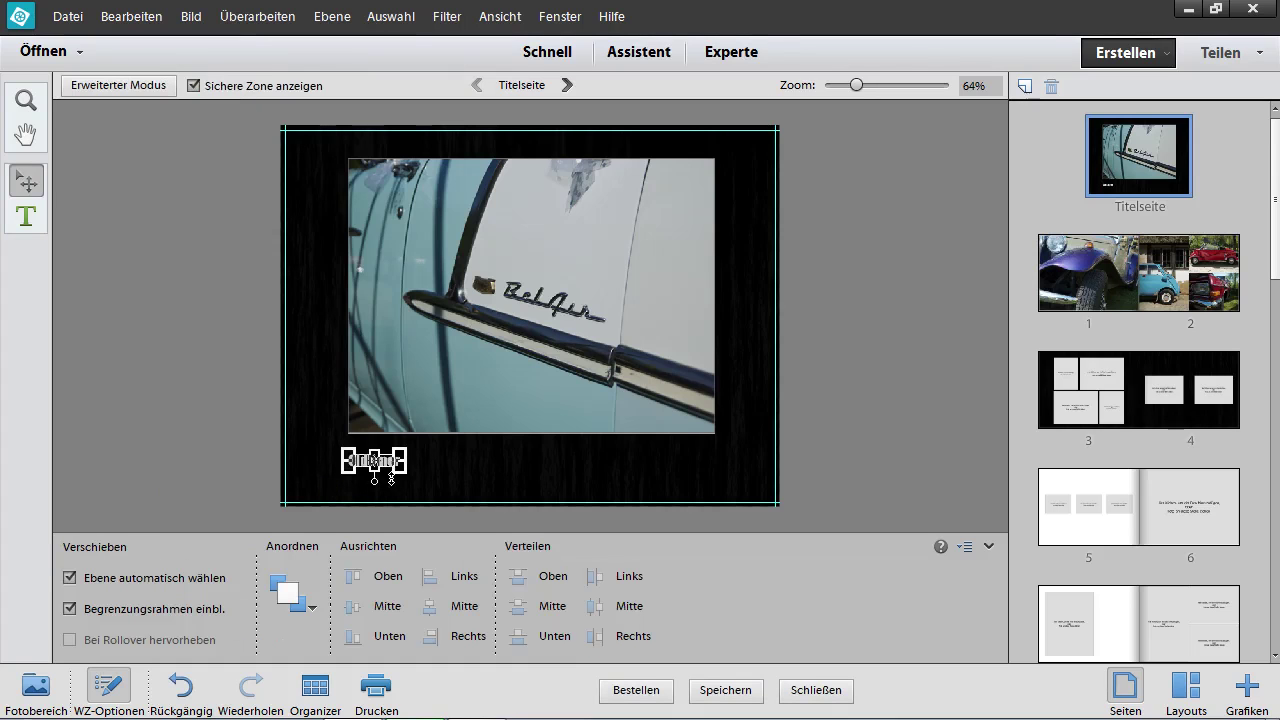
- Scale the 'Oldtimer' title up to about 267% and shift it left
{"action": "left_click_drag", "start_coordinate": [413, 477], "coordinate": [496, 514]}
{"action": "left_click_drag", "start_coordinate": [438, 471], "coordinate": [438, 463]}
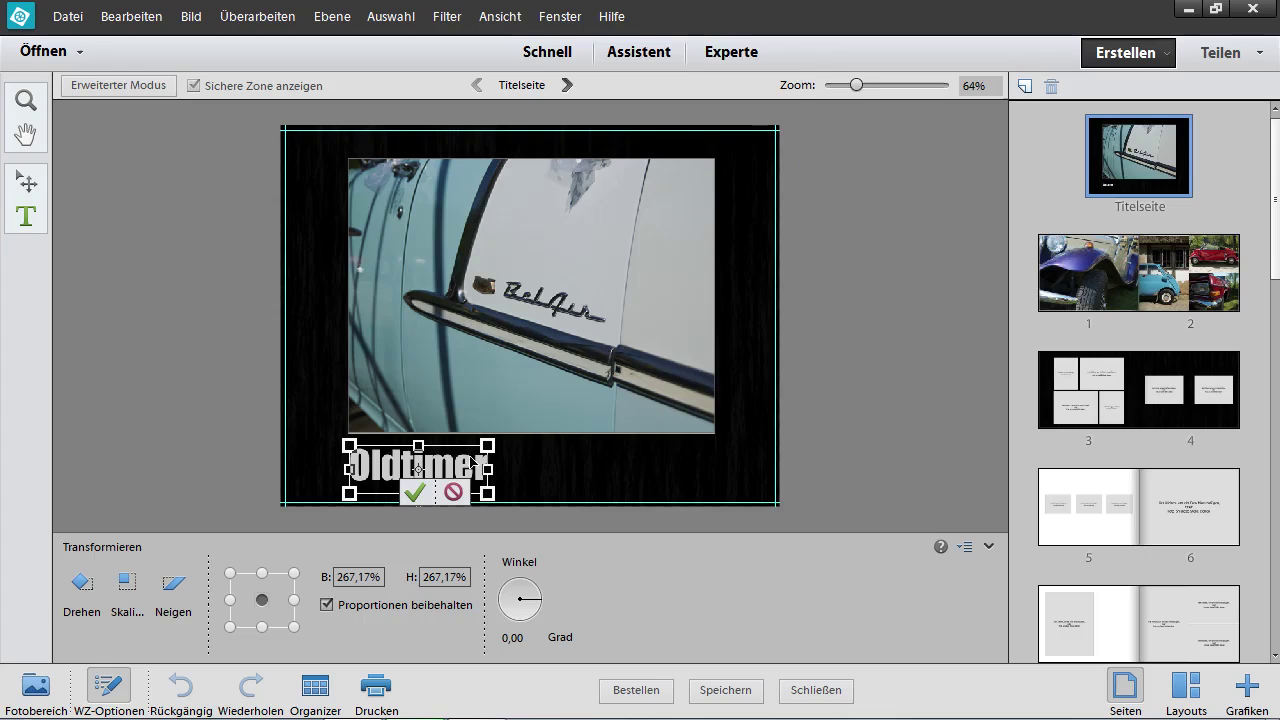
{"action": "left_click_drag", "start_coordinate": [380, 468], "coordinate": [360, 470]}
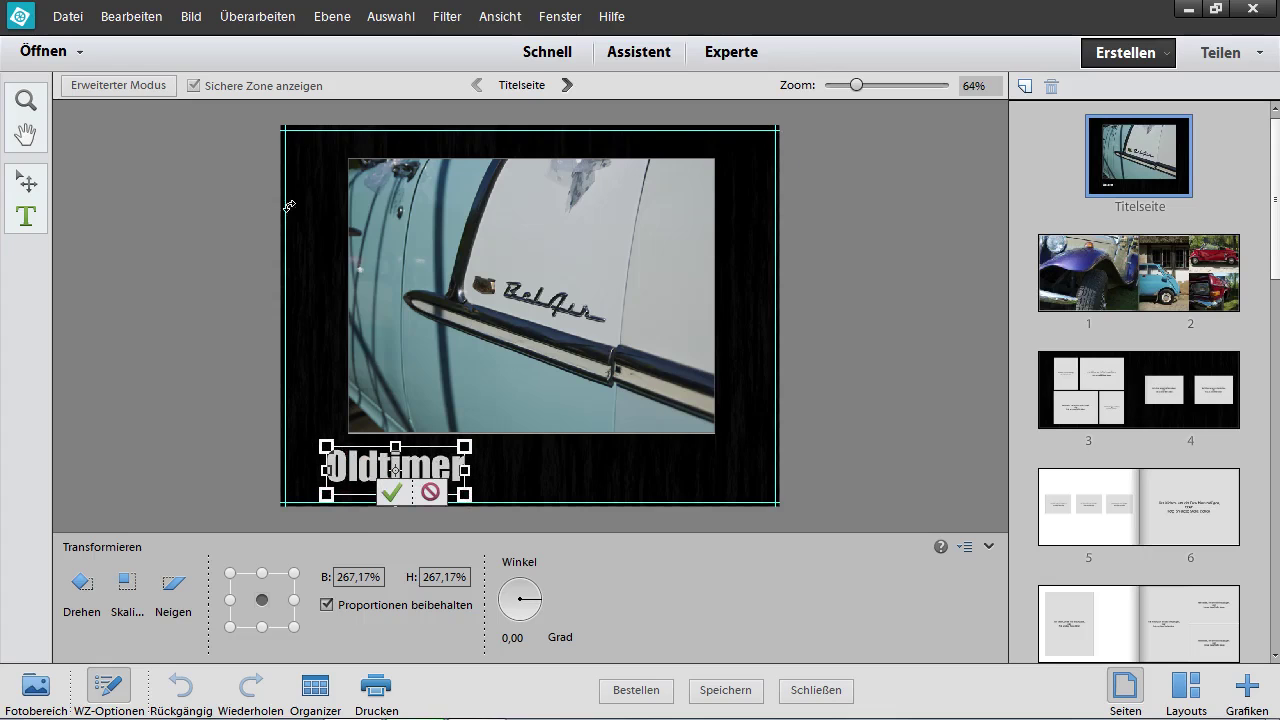
{"action": "left_click_drag", "start_coordinate": [365, 470], "coordinate": [326, 476]}
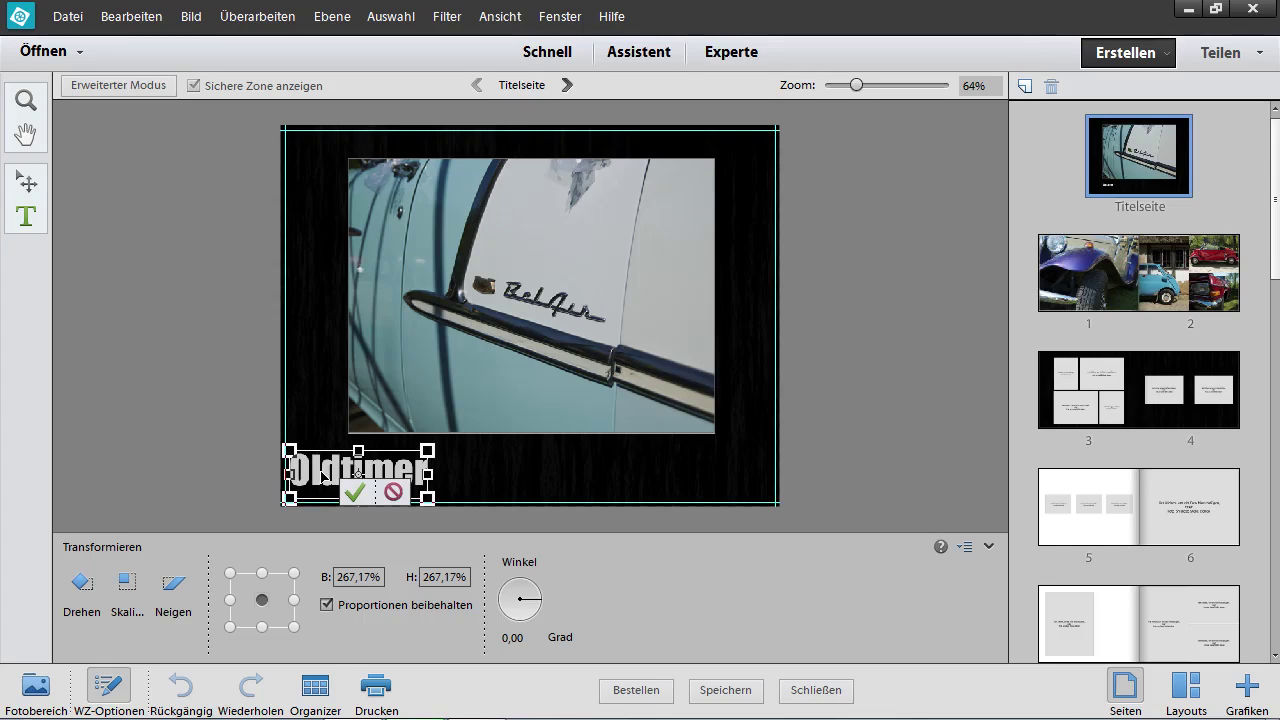
- Position the title beneath the photo at 0° rotation and commit the 267.17% transform
{"action": "left_click", "coordinate": [320, 474]}
{"action": "left_click_drag", "start_coordinate": [322, 476], "coordinate": [343, 474]}
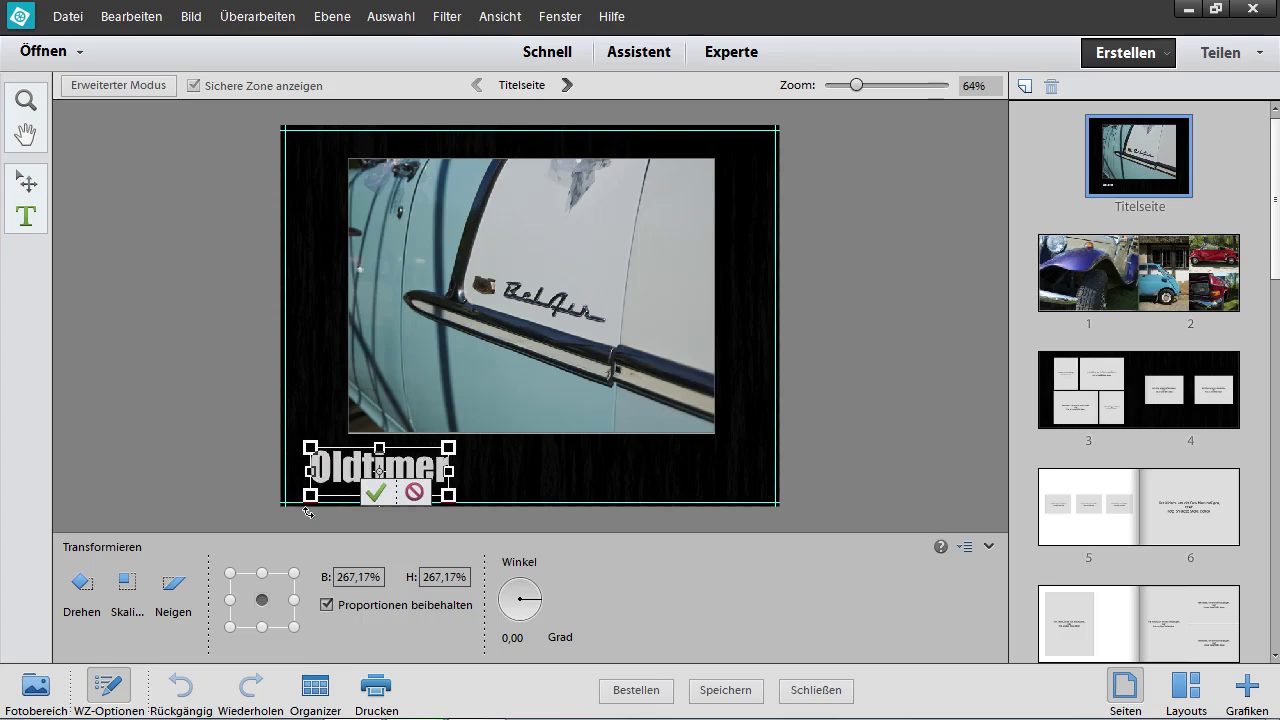
{"action": "left_click_drag", "start_coordinate": [347, 472], "coordinate": [384, 472]}
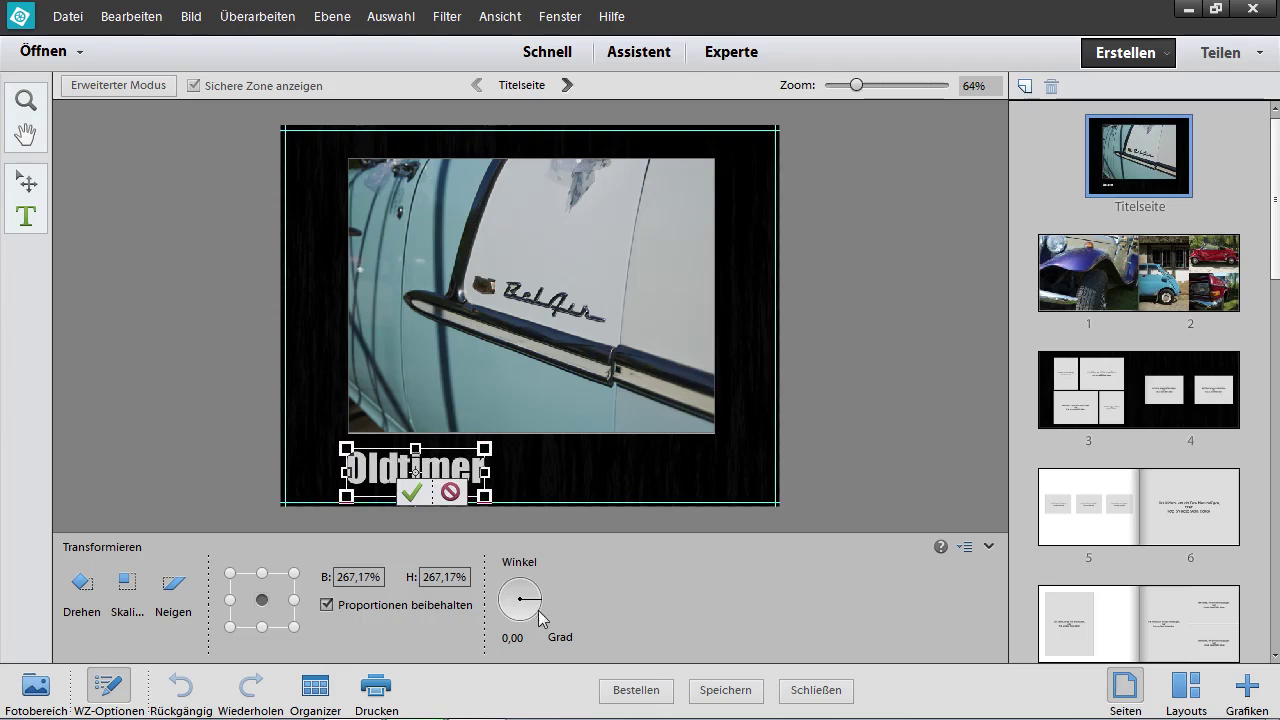
{"action": "left_click_drag", "start_coordinate": [538, 599], "coordinate": [538, 604]}
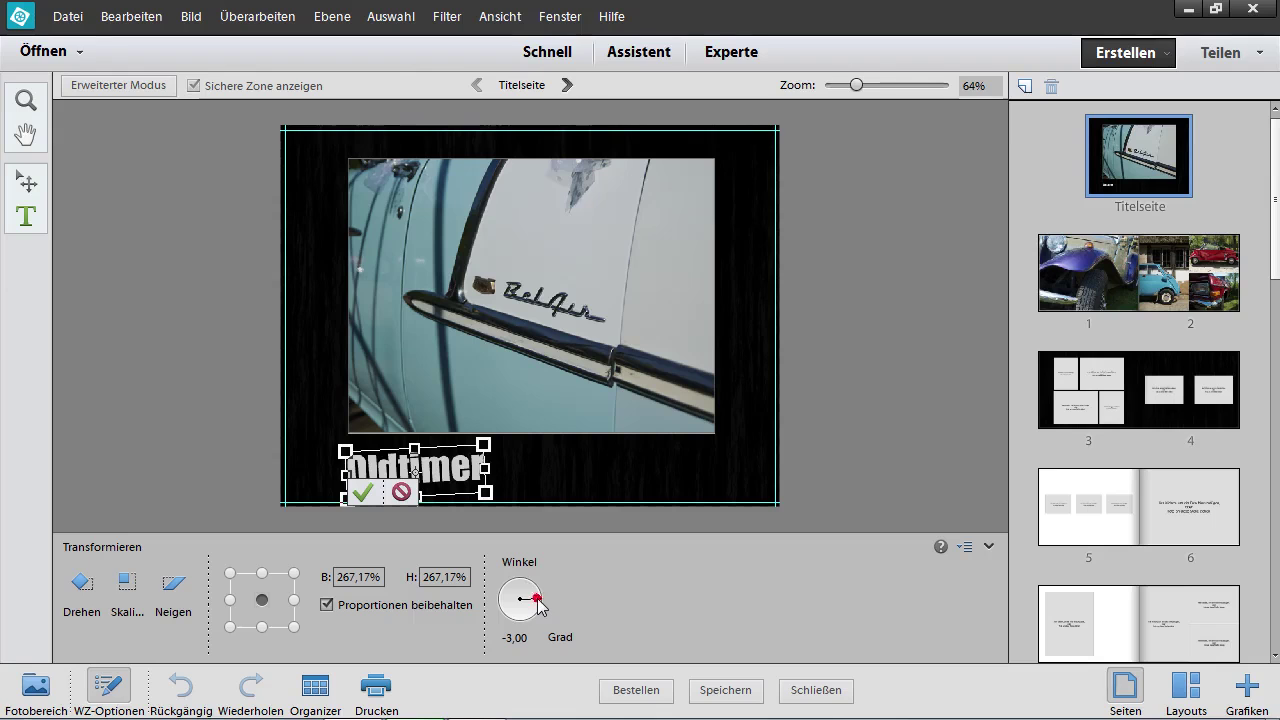
{"action": "left_click_drag", "start_coordinate": [539, 601], "coordinate": [541, 605]}
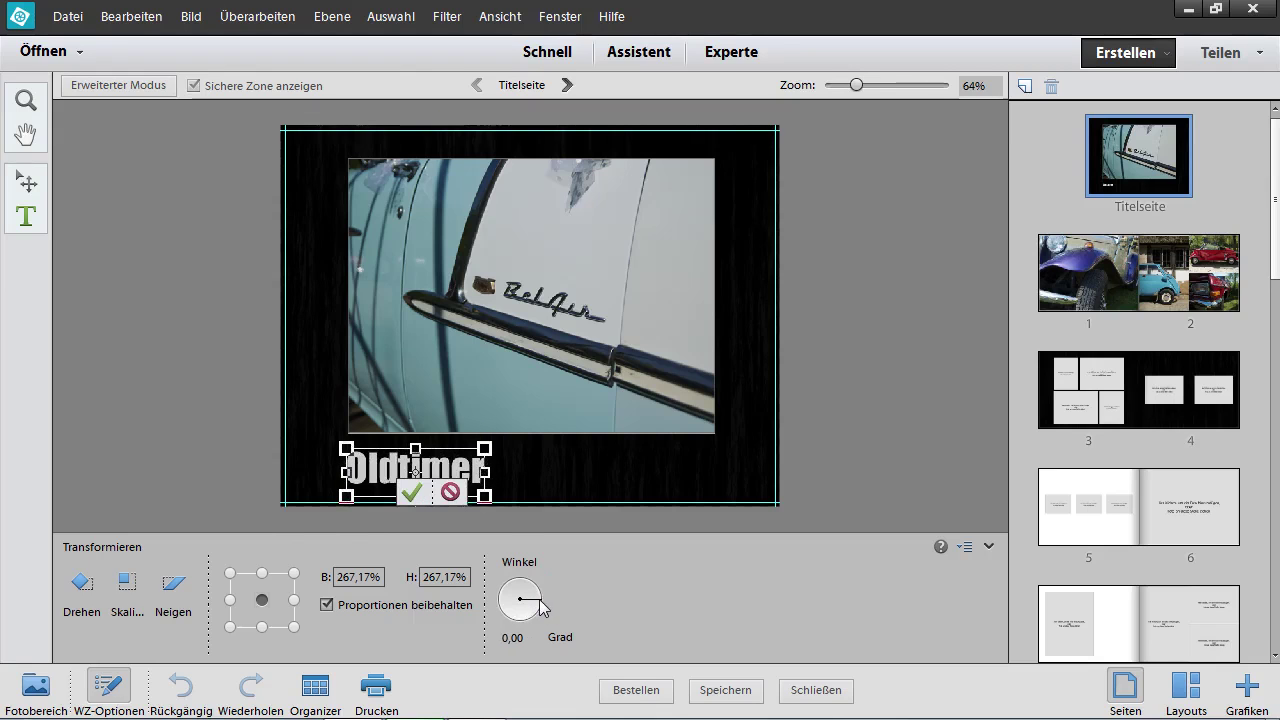
{"action": "left_click", "coordinate": [412, 495]}
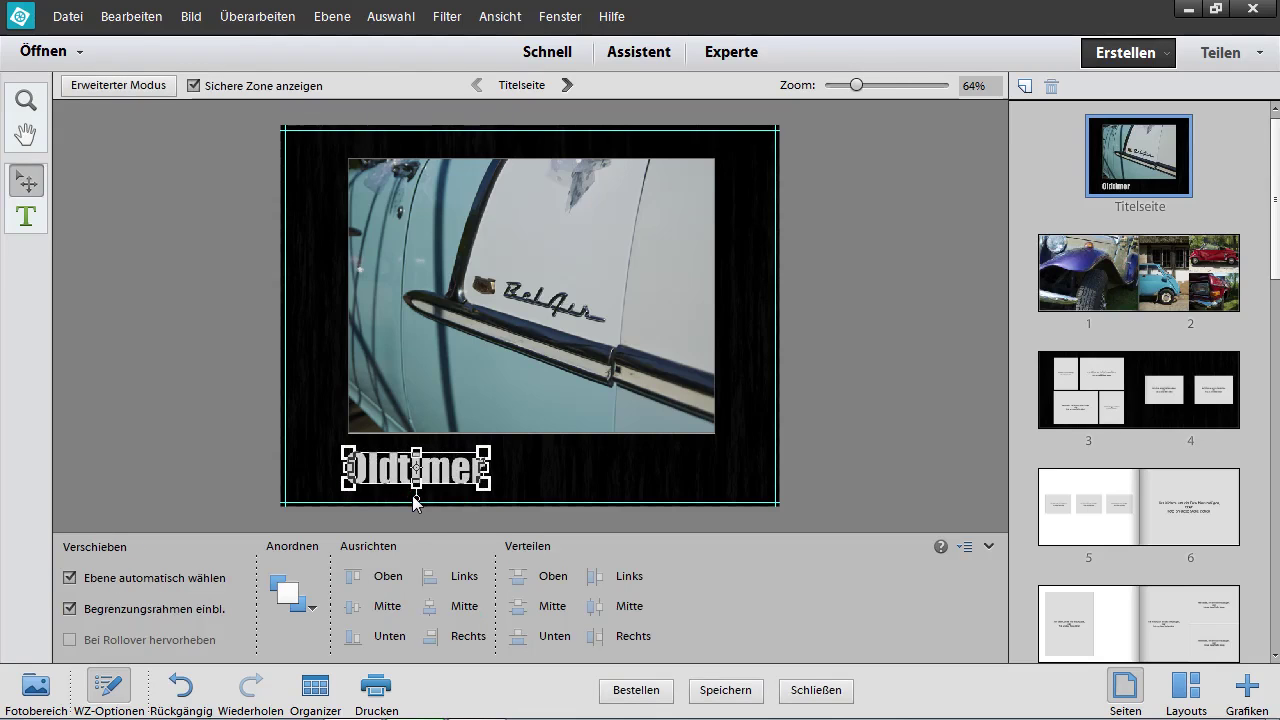
- Deselect the title and show the Hintergründe backgrounds under Grafiken
{"action": "left_click", "coordinate": [695, 488]}
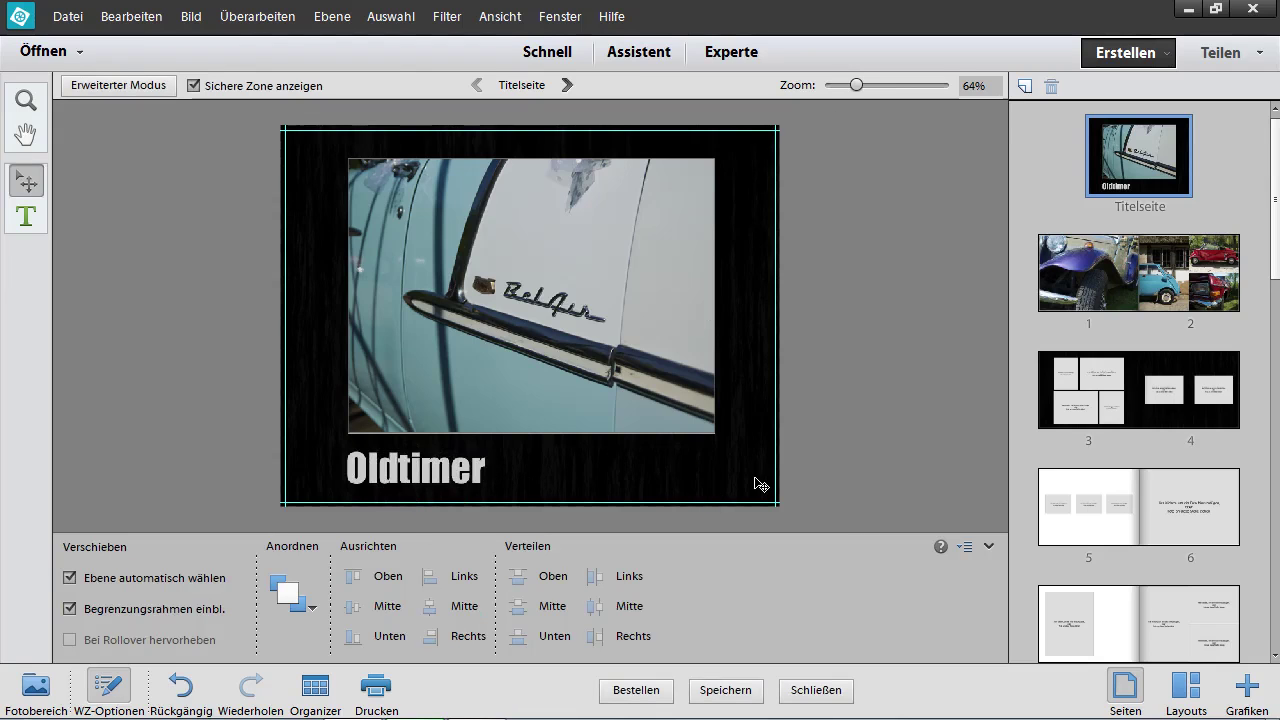
{"action": "left_click", "coordinate": [1256, 690]}
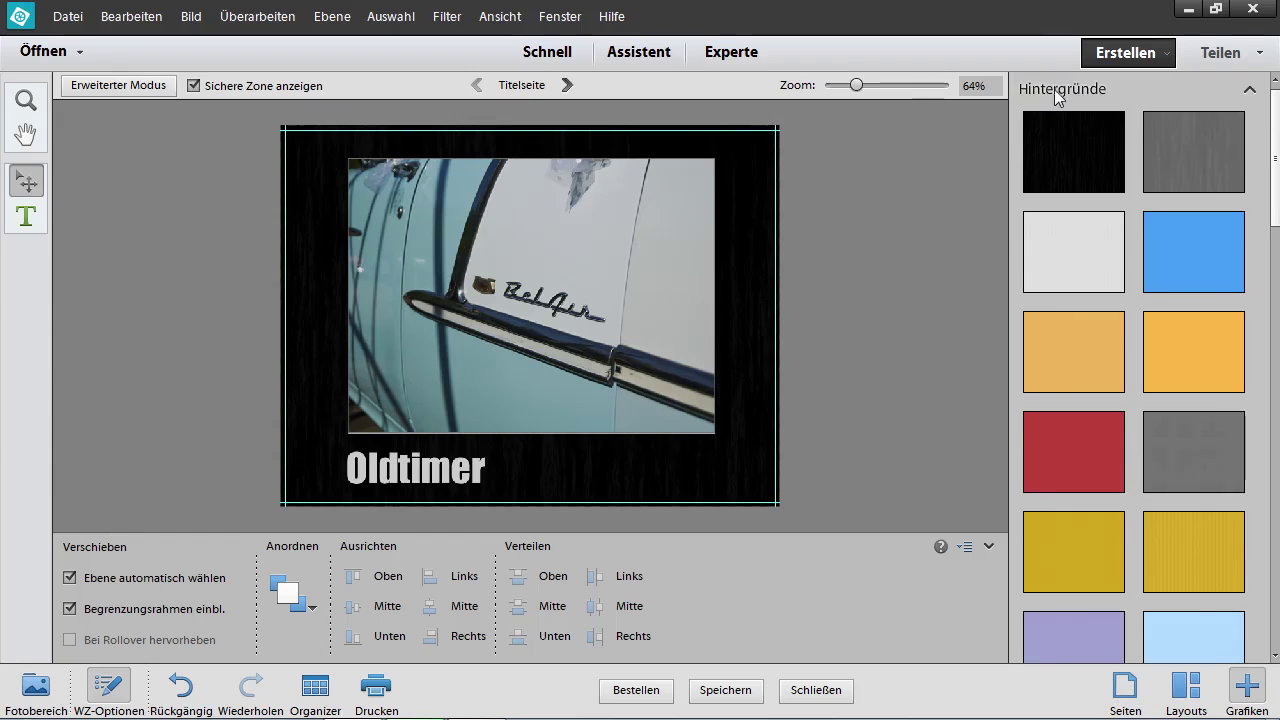
{"action": "left_click", "coordinate": [1250, 90]}
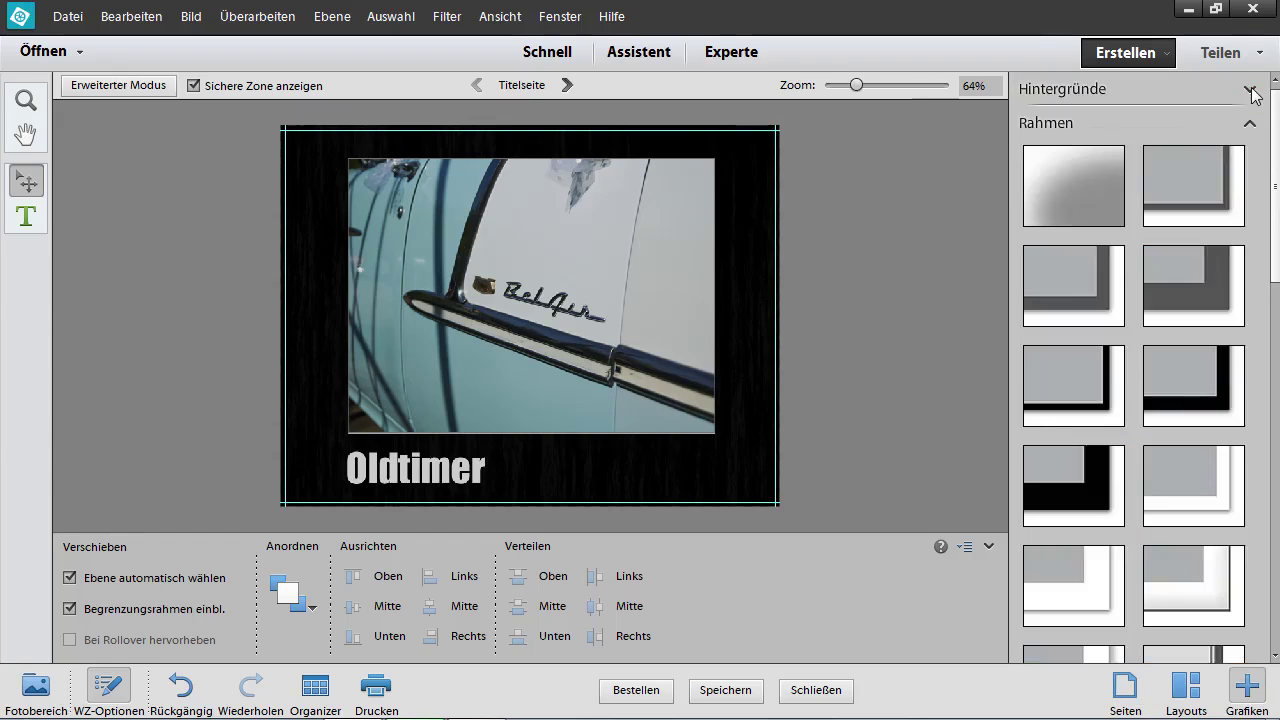
{"action": "left_click", "coordinate": [1250, 90]}
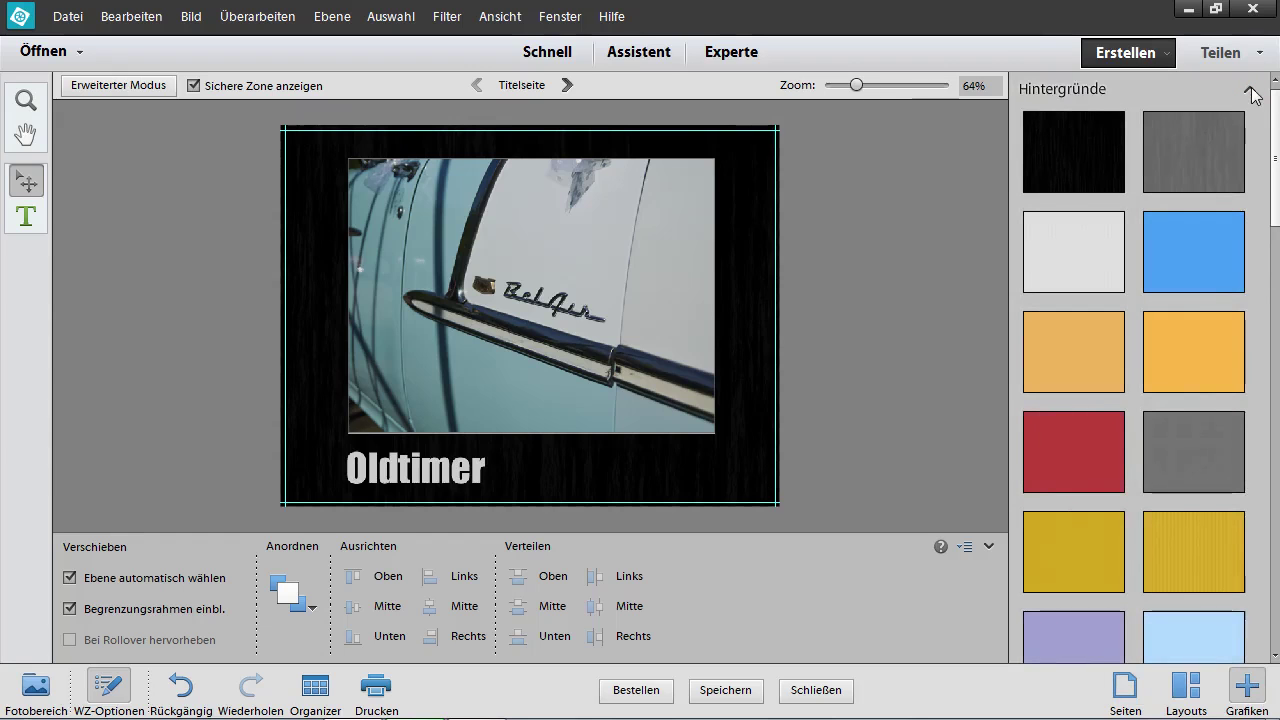
{"action": "mouse_move", "coordinate": [1275, 125]}
{"action": "left_mouse_down"}
{"action": "mouse_move", "coordinate": [1276, 268]}
{"action": "mouse_move", "coordinate": [1276, 62]}
{"action": "left_mouse_up"}
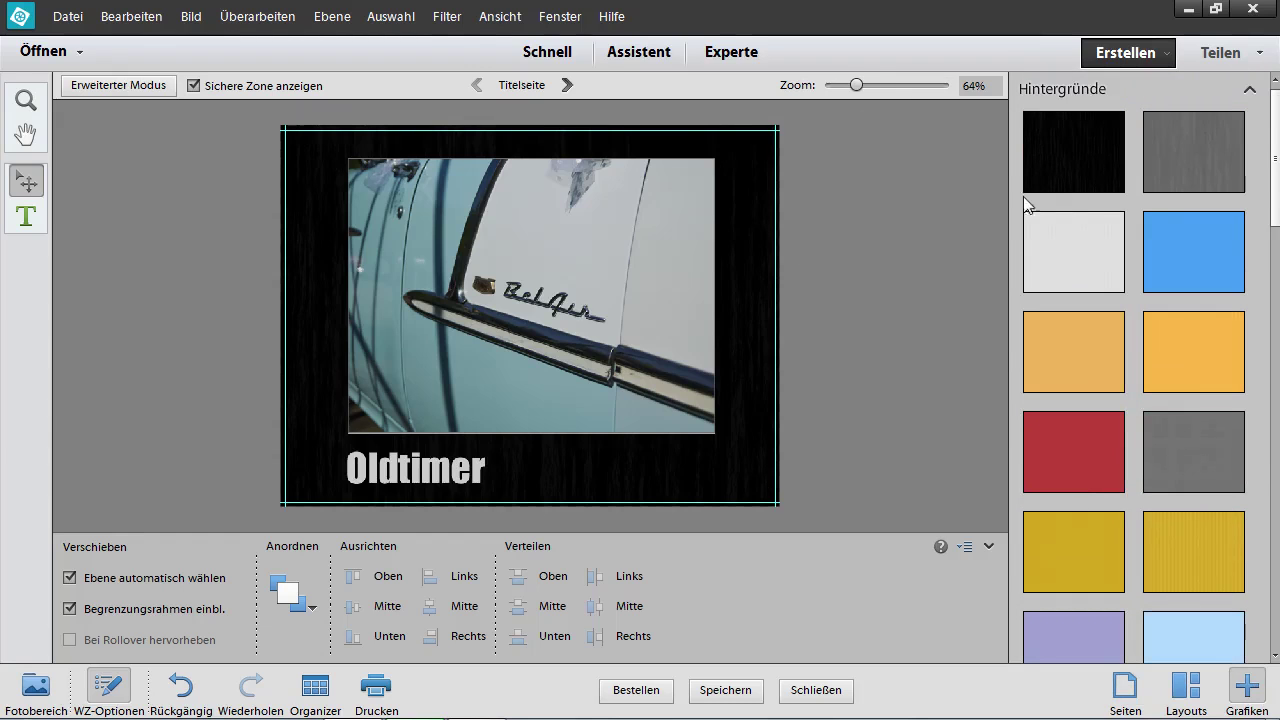
- Apply the grey Monochrom background to the title page
{"action": "left_click_drag", "start_coordinate": [1195, 147], "coordinate": [891, 181]}
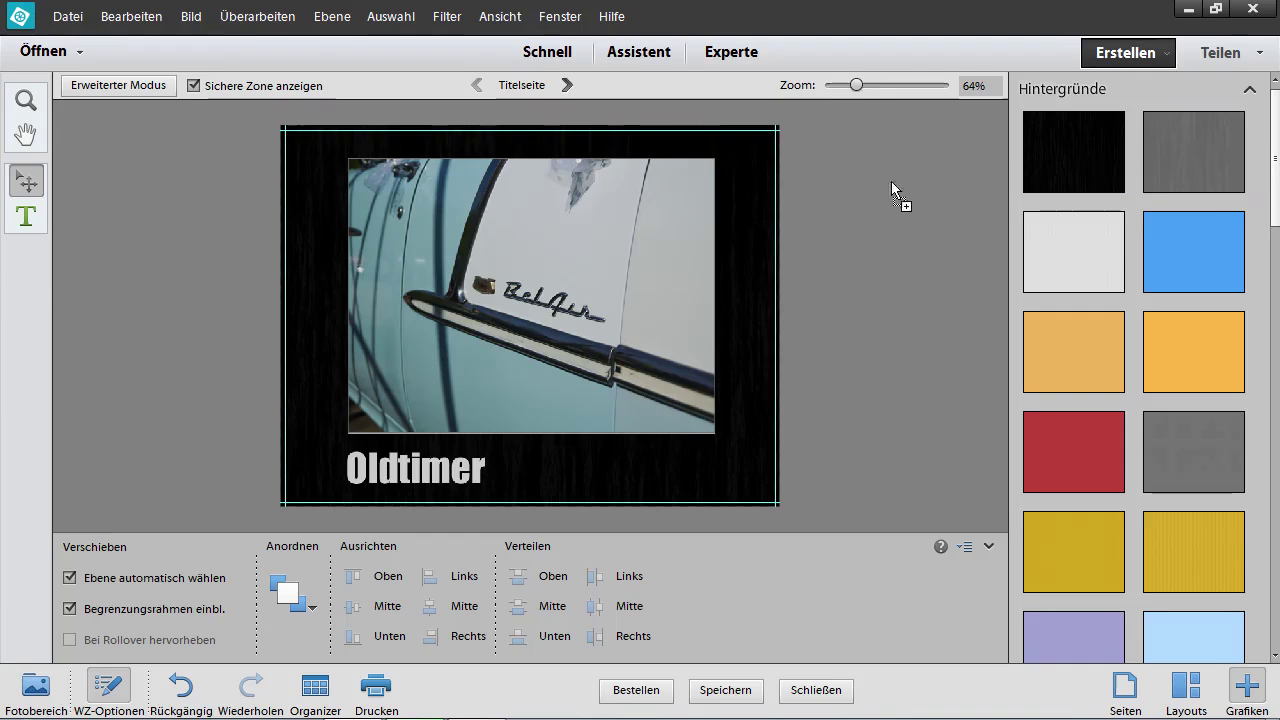
{"action": "left_click_drag", "start_coordinate": [768, 228], "coordinate": [755, 228]}
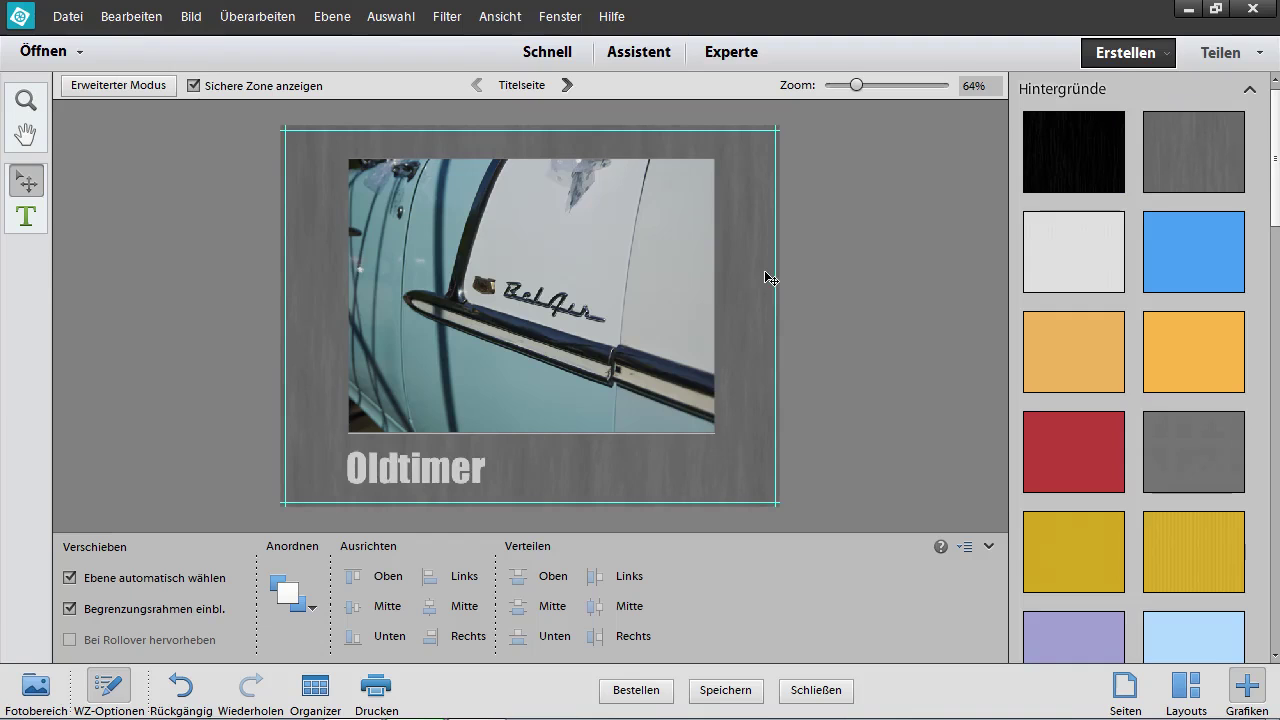
{"action": "left_click_drag", "start_coordinate": [1272, 212], "coordinate": [1274, 258]}
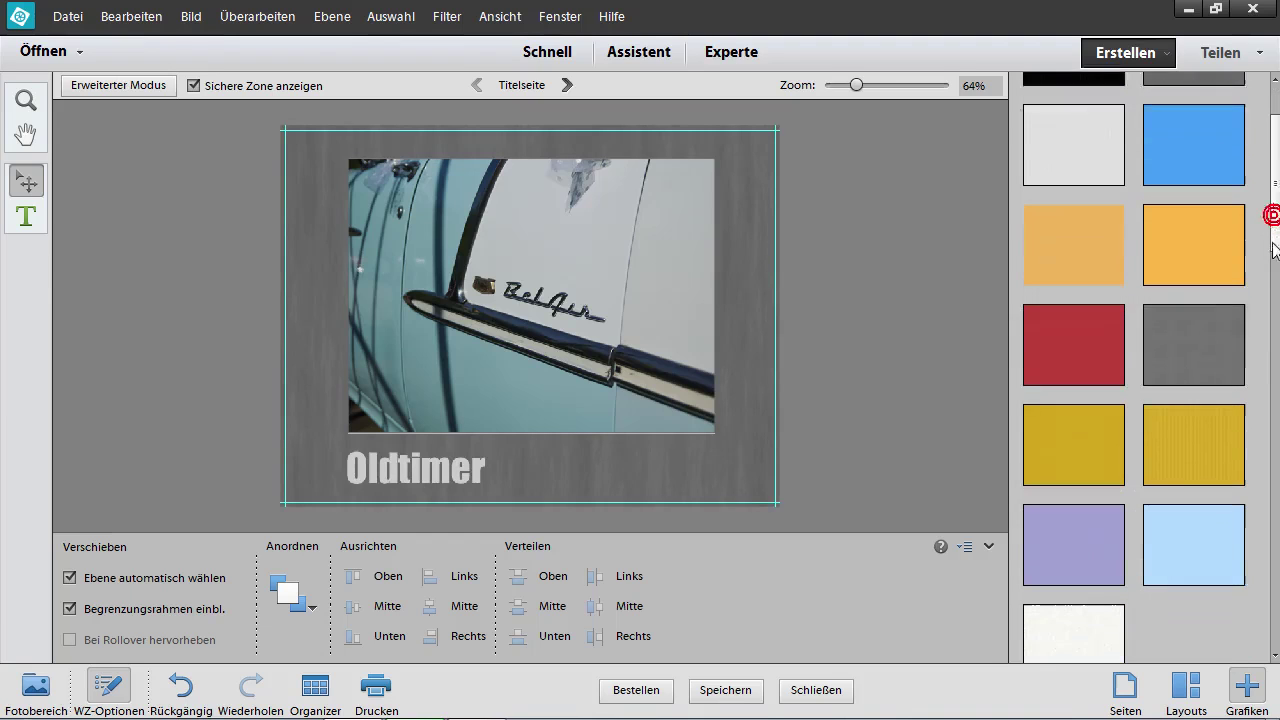
{"action": "mouse_move", "coordinate": [1187, 308]}
{"action": "left_mouse_down"}
{"action": "mouse_move", "coordinate": [1167, 264]}
{"action": "mouse_move", "coordinate": [880, 214]}
{"action": "left_mouse_up"}
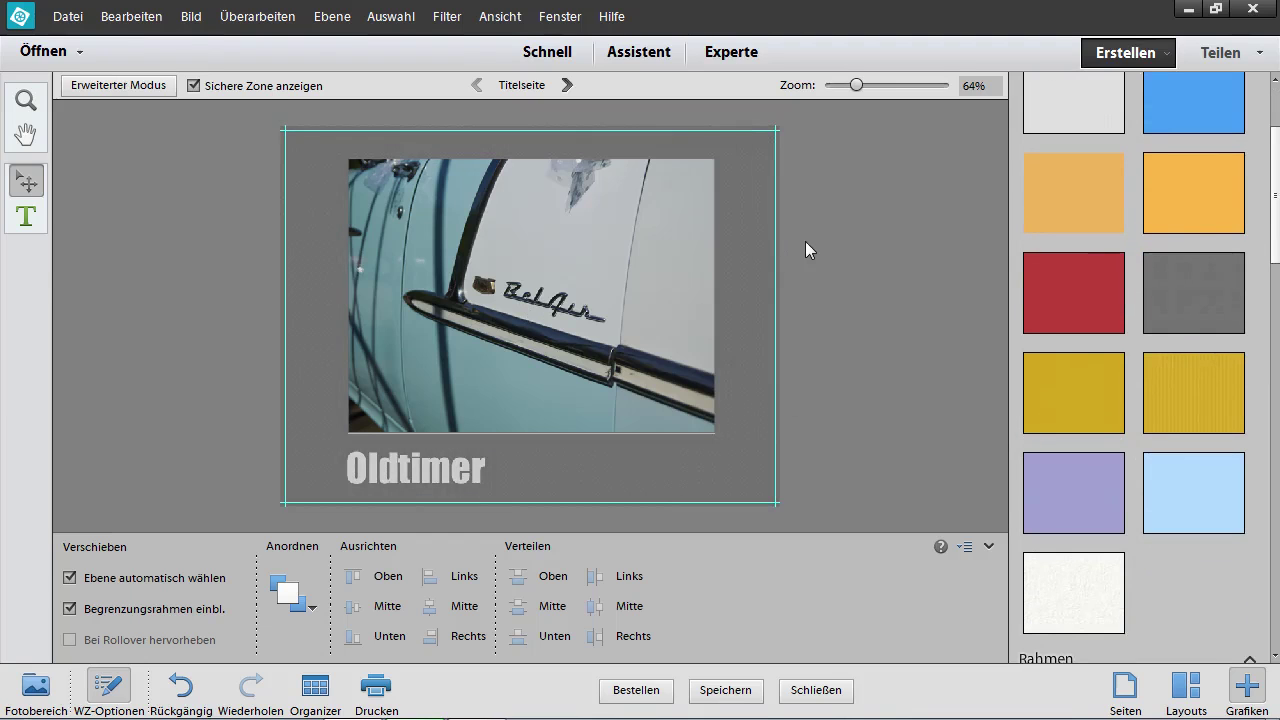
{"action": "left_click", "coordinate": [669, 294]}
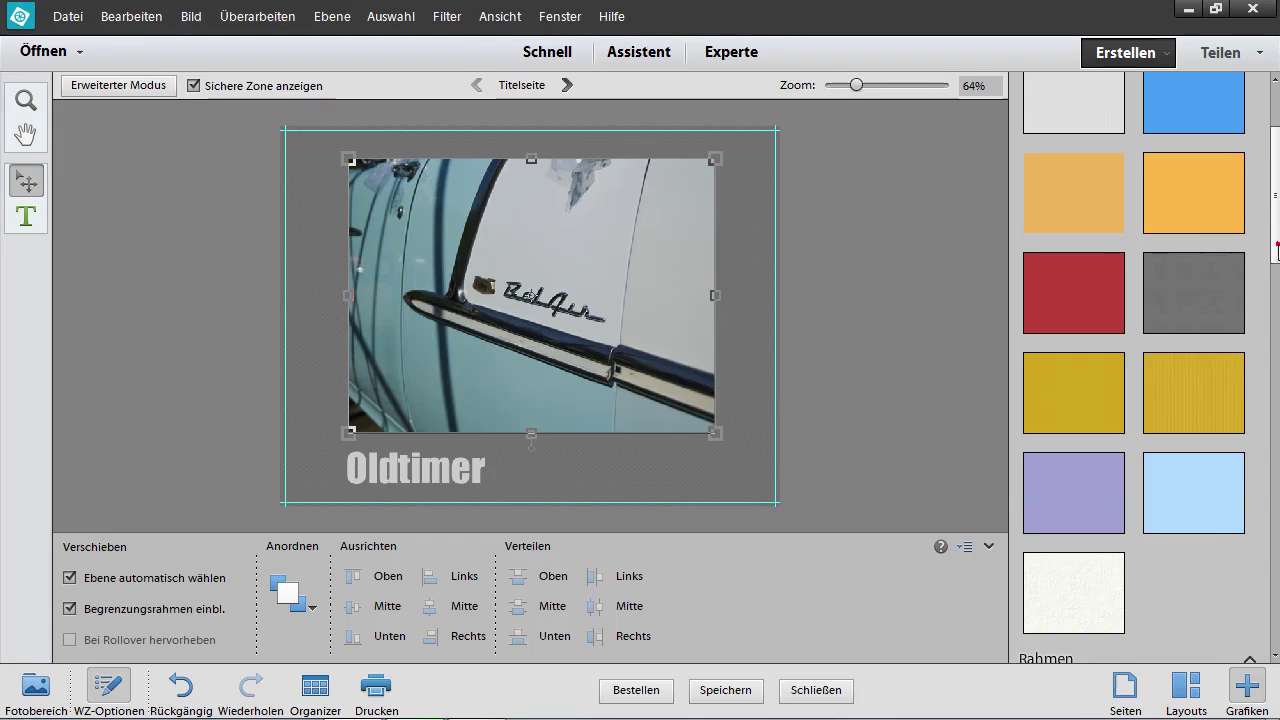
- Add a thin dark Rahmen frame to the title photo, then show the pages 1–2 spread
{"action": "left_click_drag", "start_coordinate": [1277, 250], "coordinate": [1274, 393]}
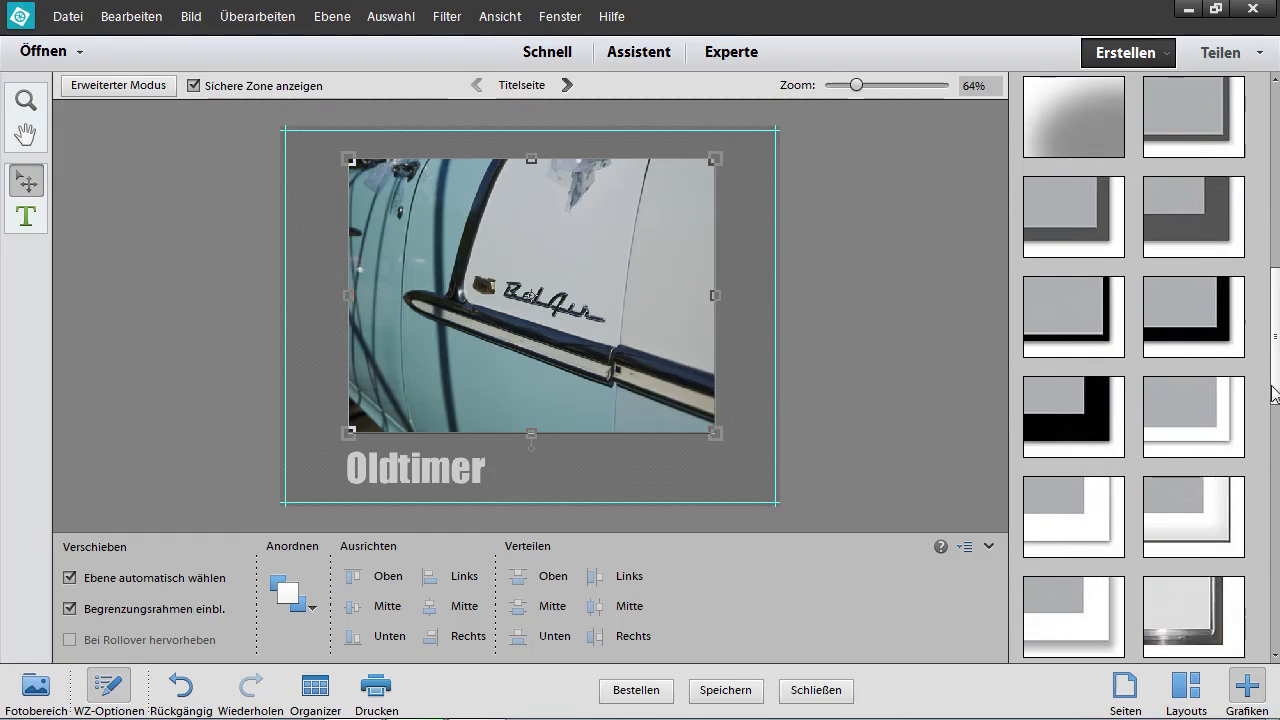
{"action": "left_click_drag", "start_coordinate": [1077, 349], "coordinate": [649, 340]}
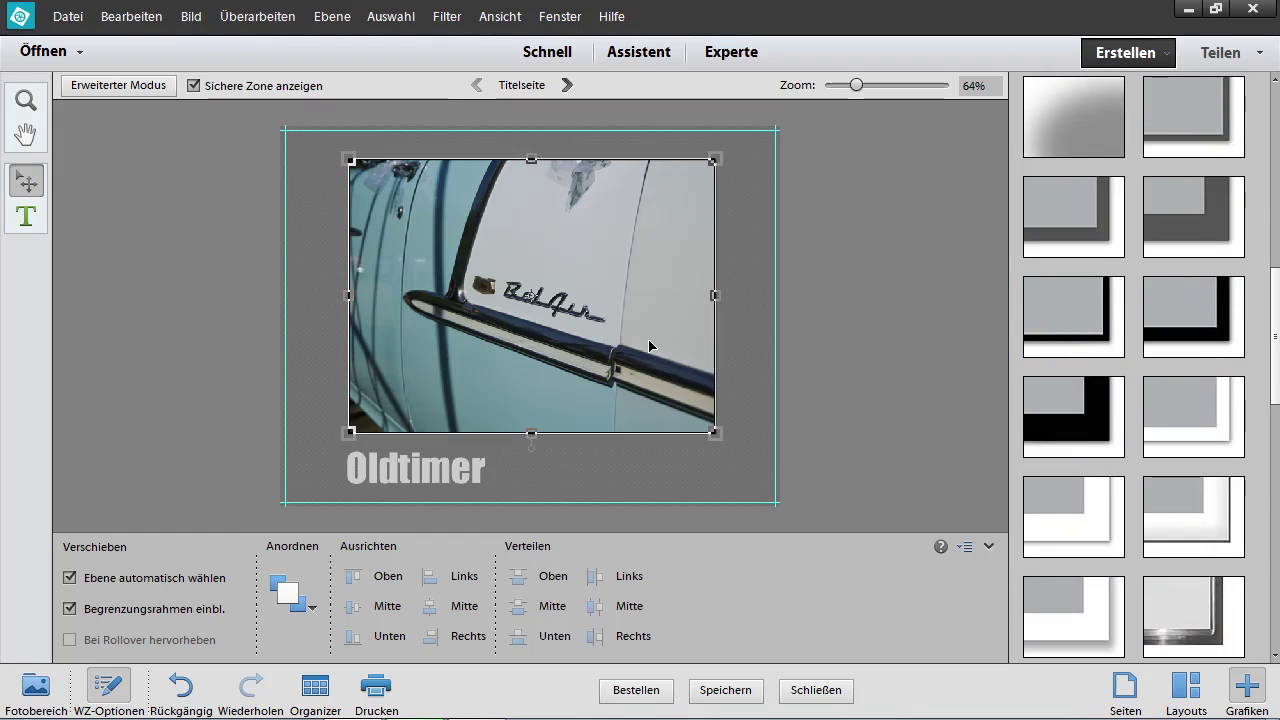
{"action": "left_click", "coordinate": [812, 309]}
{"action": "left_click", "coordinate": [768, 312]}
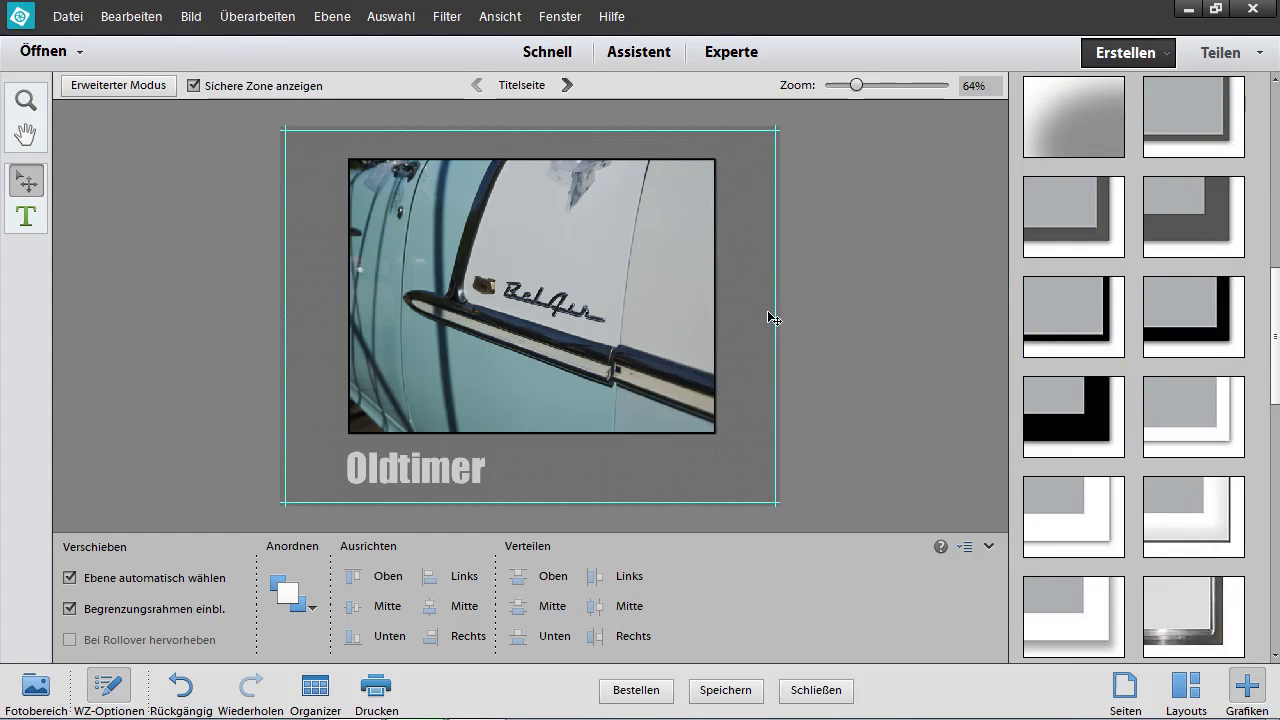
{"action": "left_click", "coordinate": [1128, 690]}
{"action": "left_click", "coordinate": [1163, 268]}
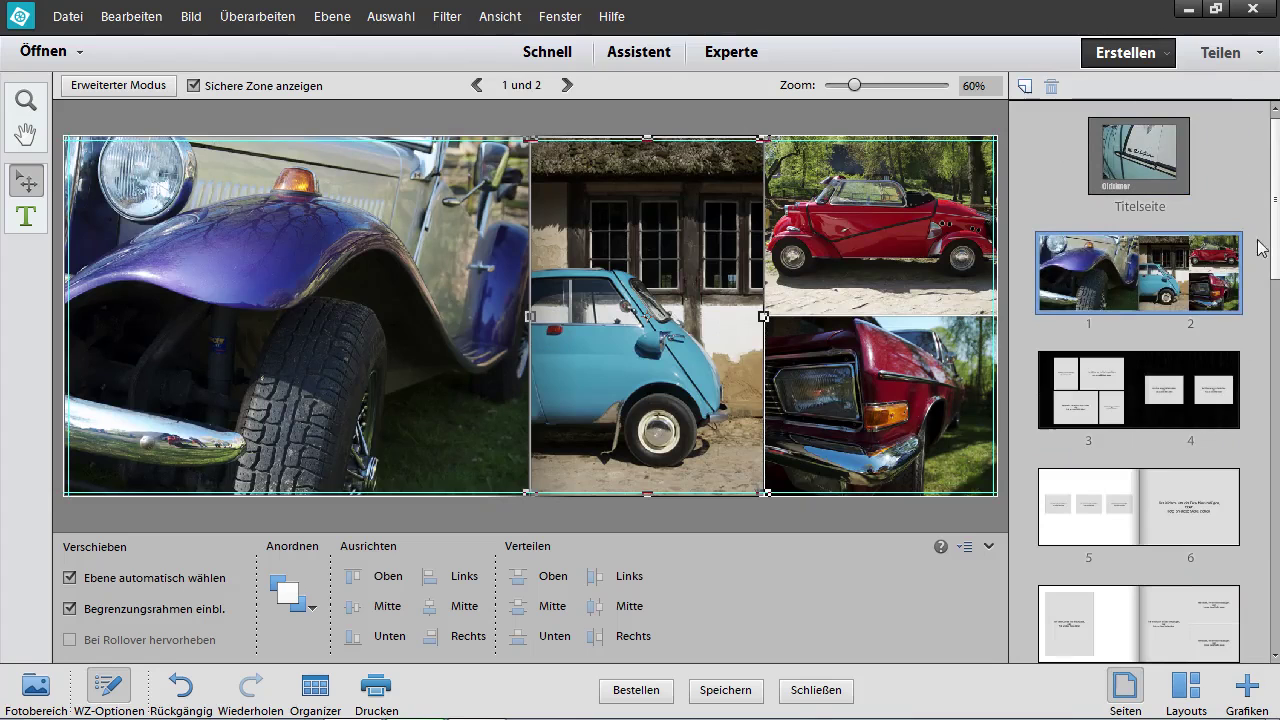
{"action": "mouse_move", "coordinate": [1274, 268]}
{"action": "left_mouse_down"}
{"action": "mouse_move", "coordinate": [1267, 280]}
{"action": "mouse_move", "coordinate": [1250, 270]}
{"action": "left_mouse_up"}
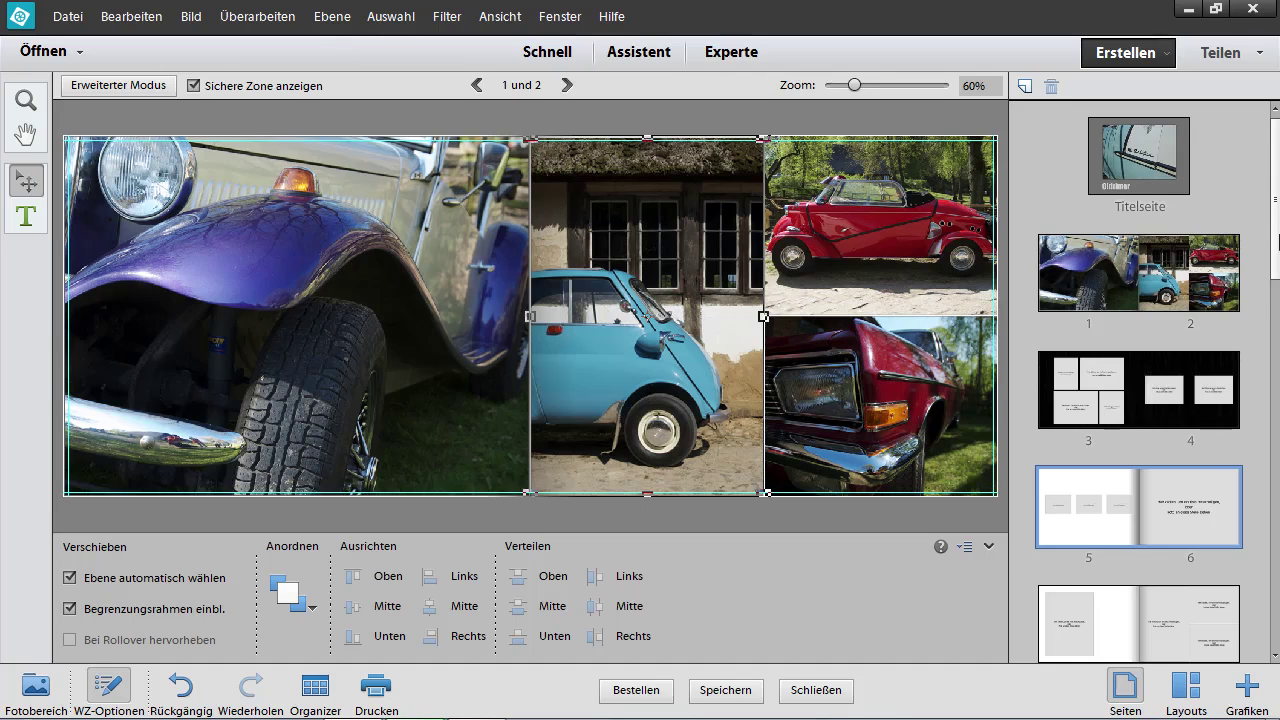
{"action": "scroll", "coordinate": [1277, 258], "scroll_direction": "down", "scroll_amount": 1}
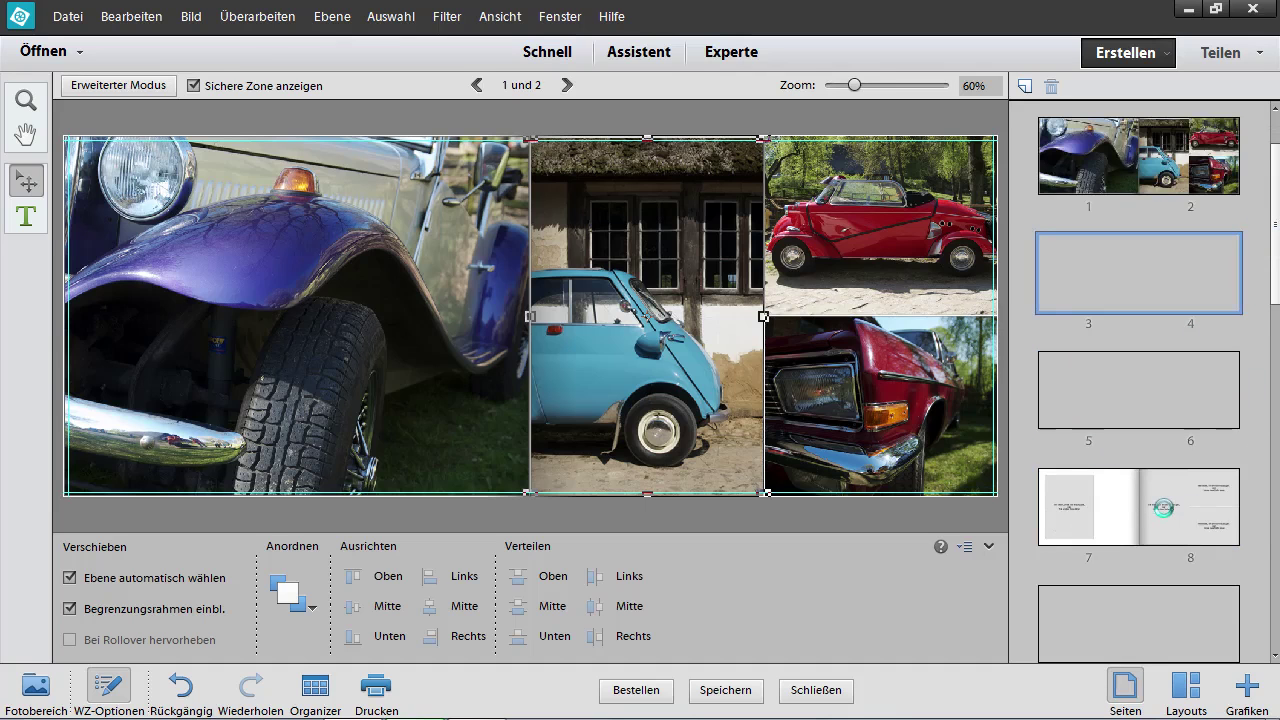
{"action": "scroll", "coordinate": [1160, 505], "scroll_direction": "down", "scroll_amount": 5}
{"action": "left_click_drag", "start_coordinate": [1267, 437], "coordinate": [1257, 127]}
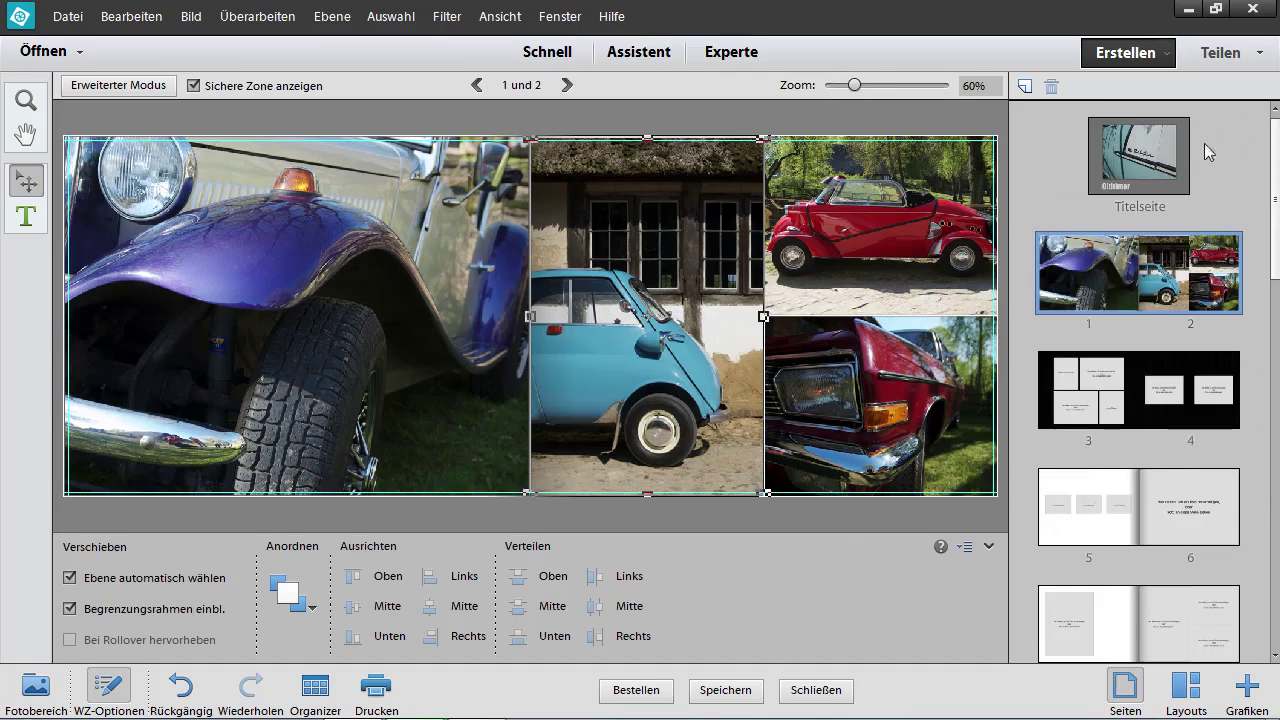
- Save the photo project as Fotobuch.pse on the Desktop
{"action": "left_click", "coordinate": [714, 690]}
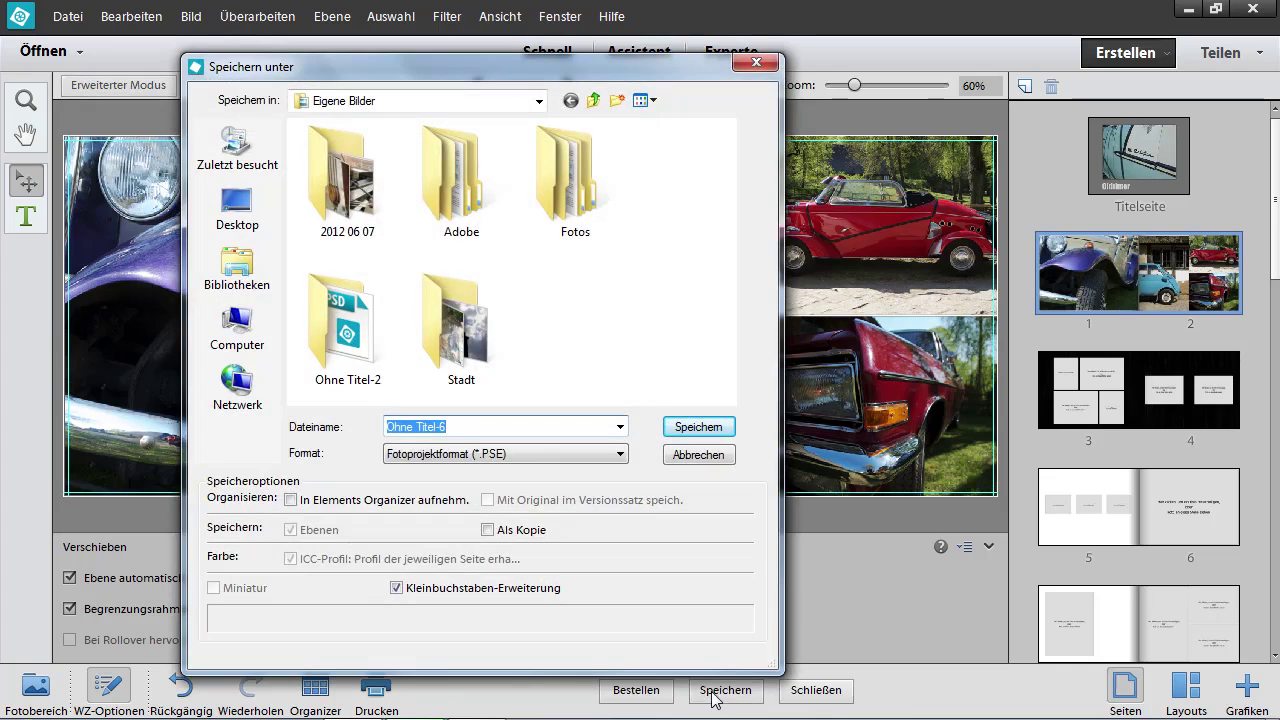
{"action": "type", "text": "Fot"}
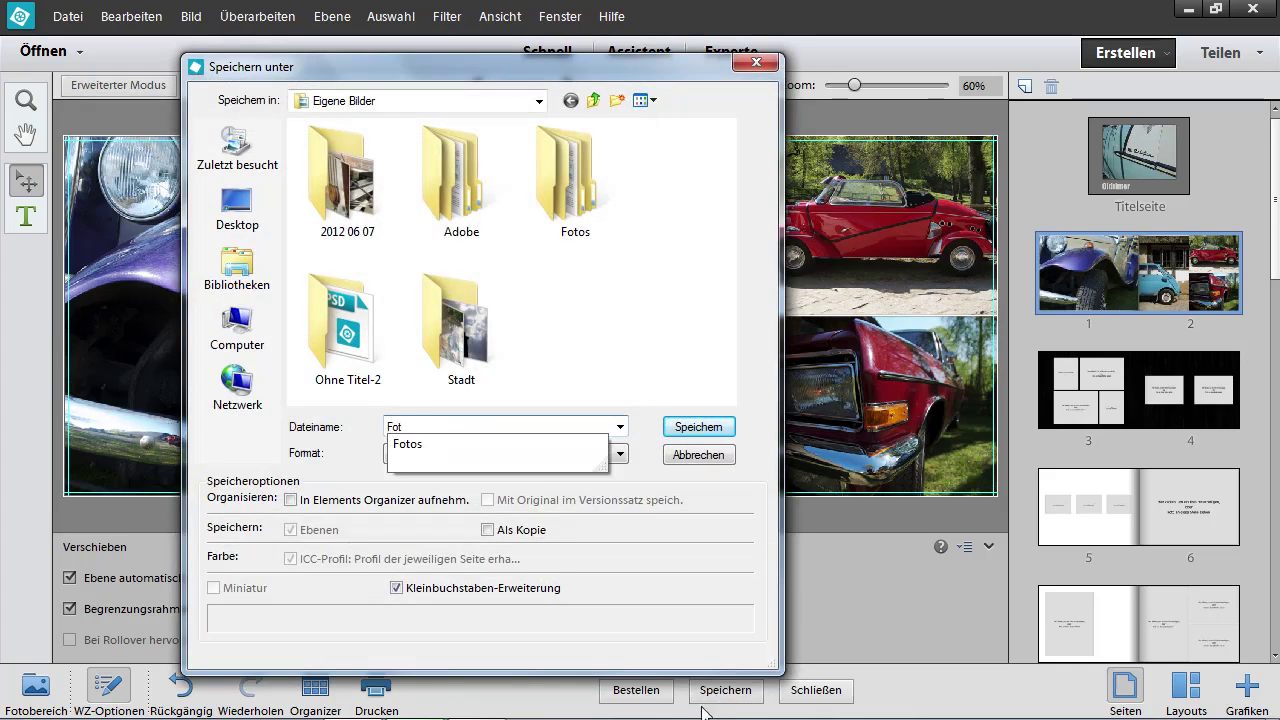
{"action": "type", "text": "buch"}
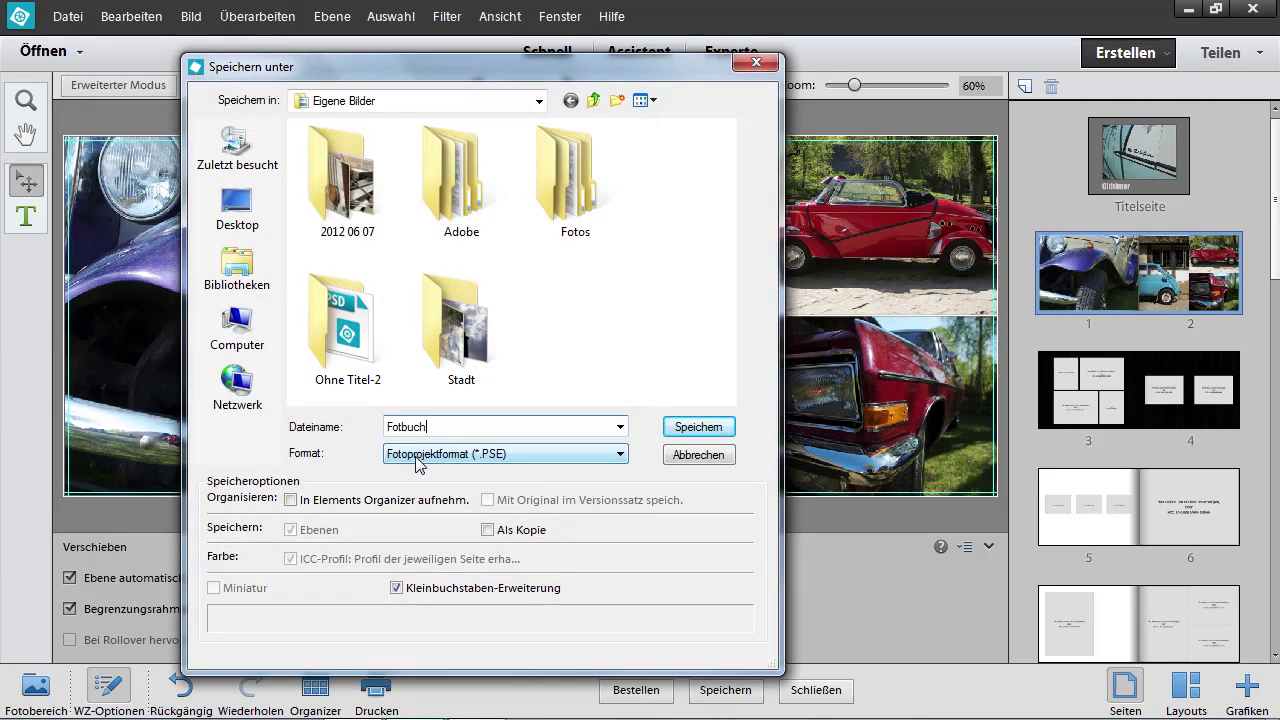
{"action": "type", "text": "o"}
{"action": "left_click", "coordinate": [250, 217]}
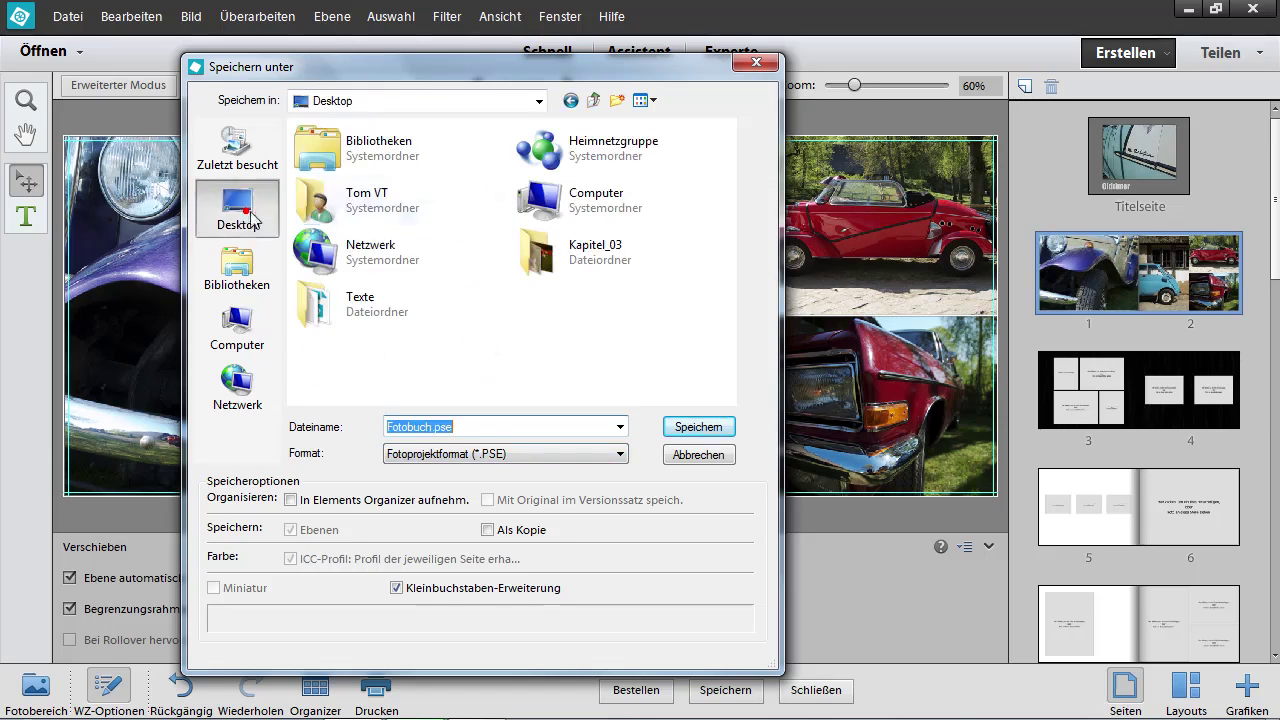
{"action": "left_click", "coordinate": [705, 425]}
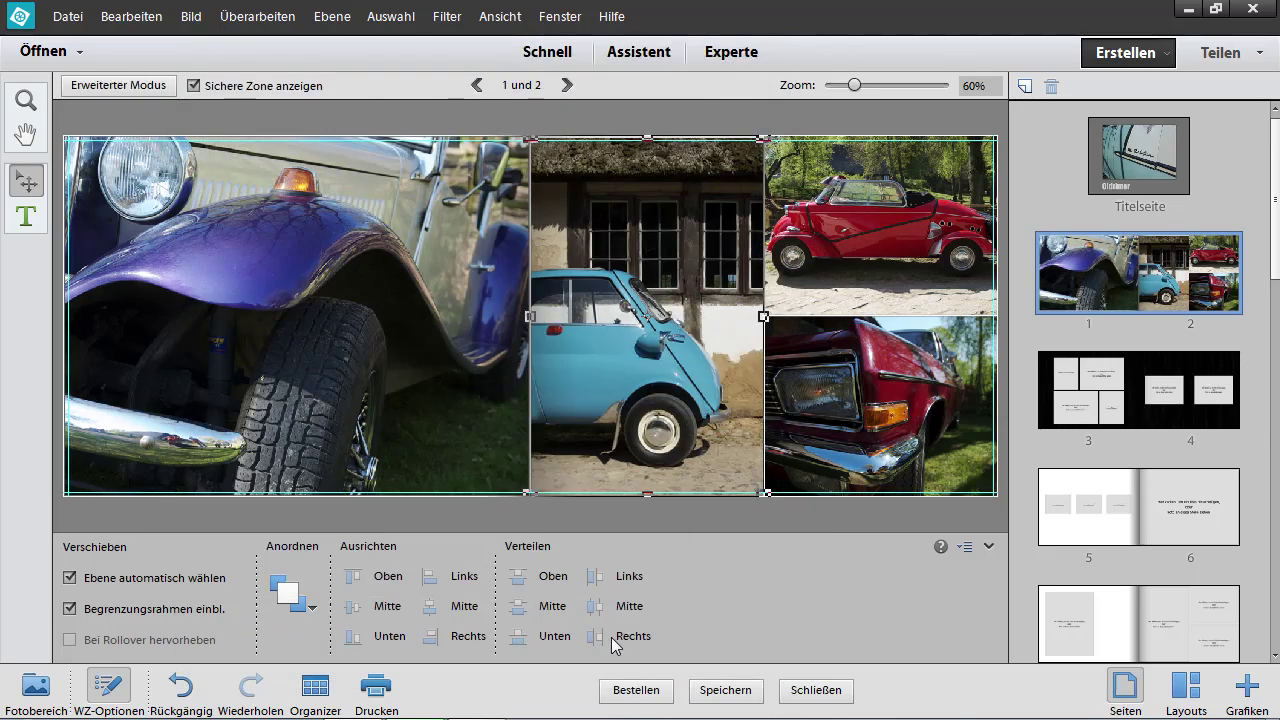
- Start the photo book order with Bestellen and confirm preparing the book
{"action": "left_click", "coordinate": [635, 694]}
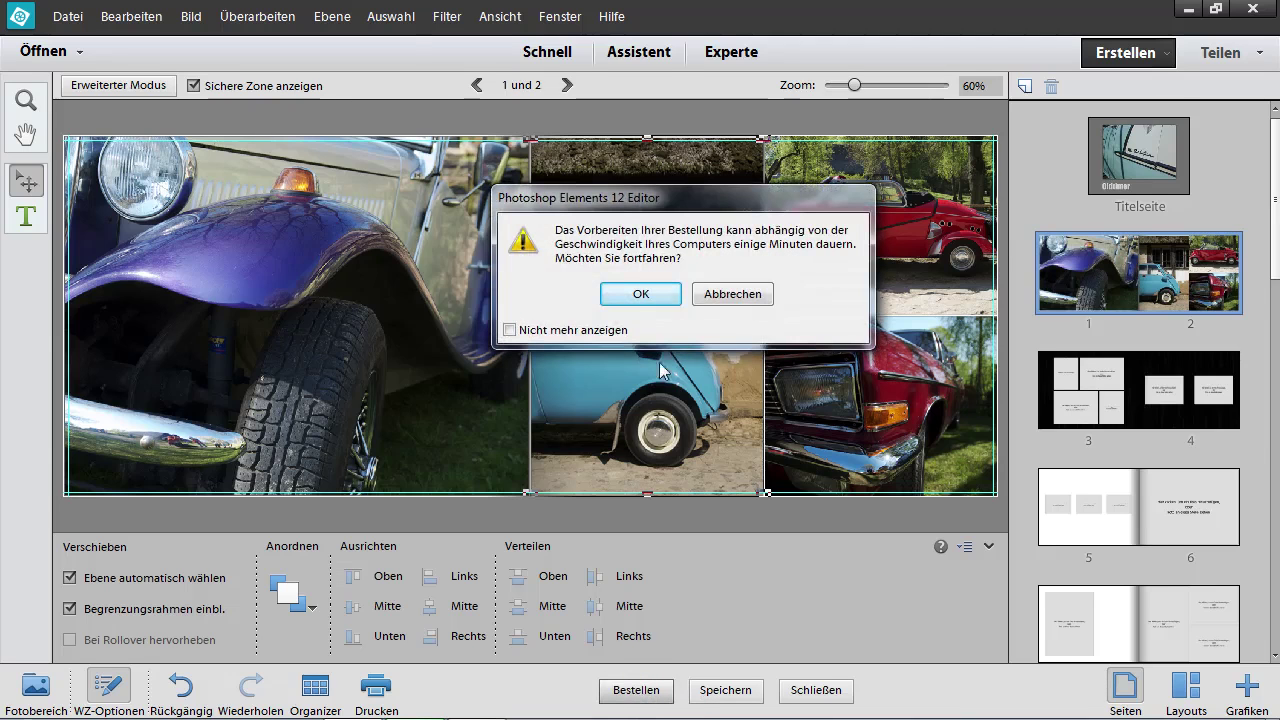
{"action": "mouse_move", "coordinate": [724, 198]}
{"action": "left_mouse_down"}
{"action": "mouse_move", "coordinate": [670, 258]}
{"action": "mouse_move", "coordinate": [672, 241]}
{"action": "left_mouse_up"}
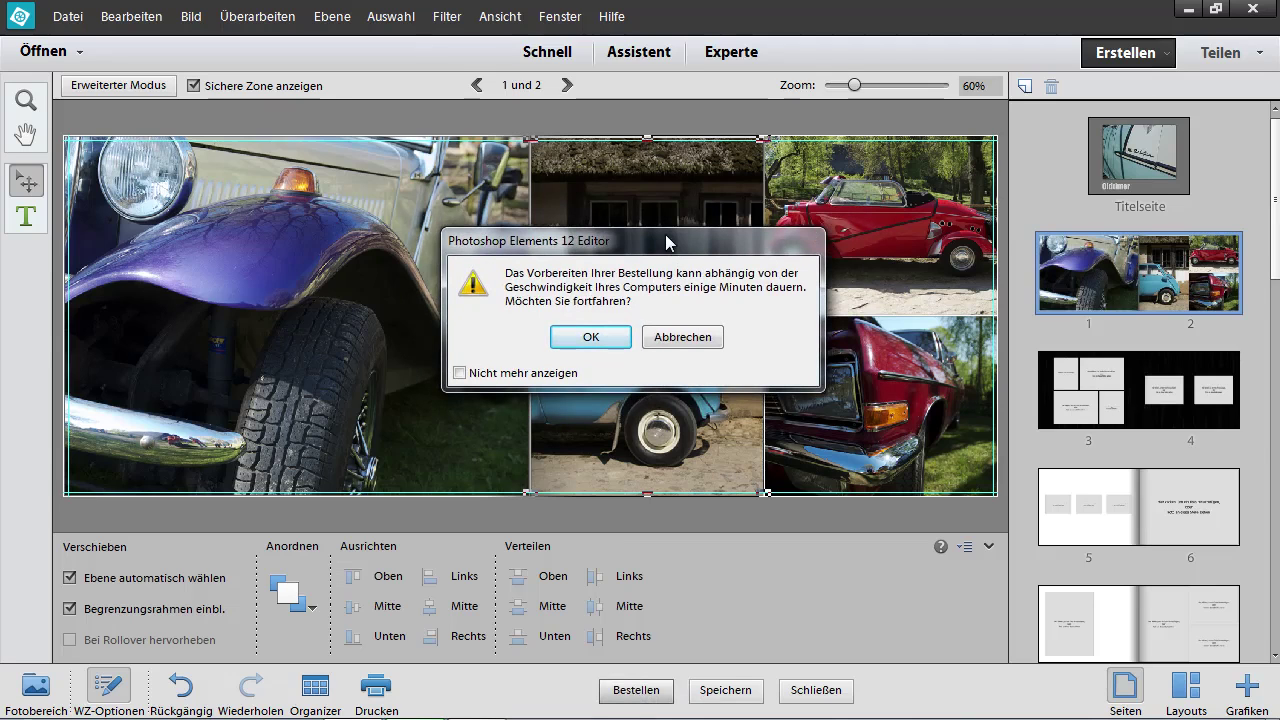
{"action": "left_click", "coordinate": [592, 338]}
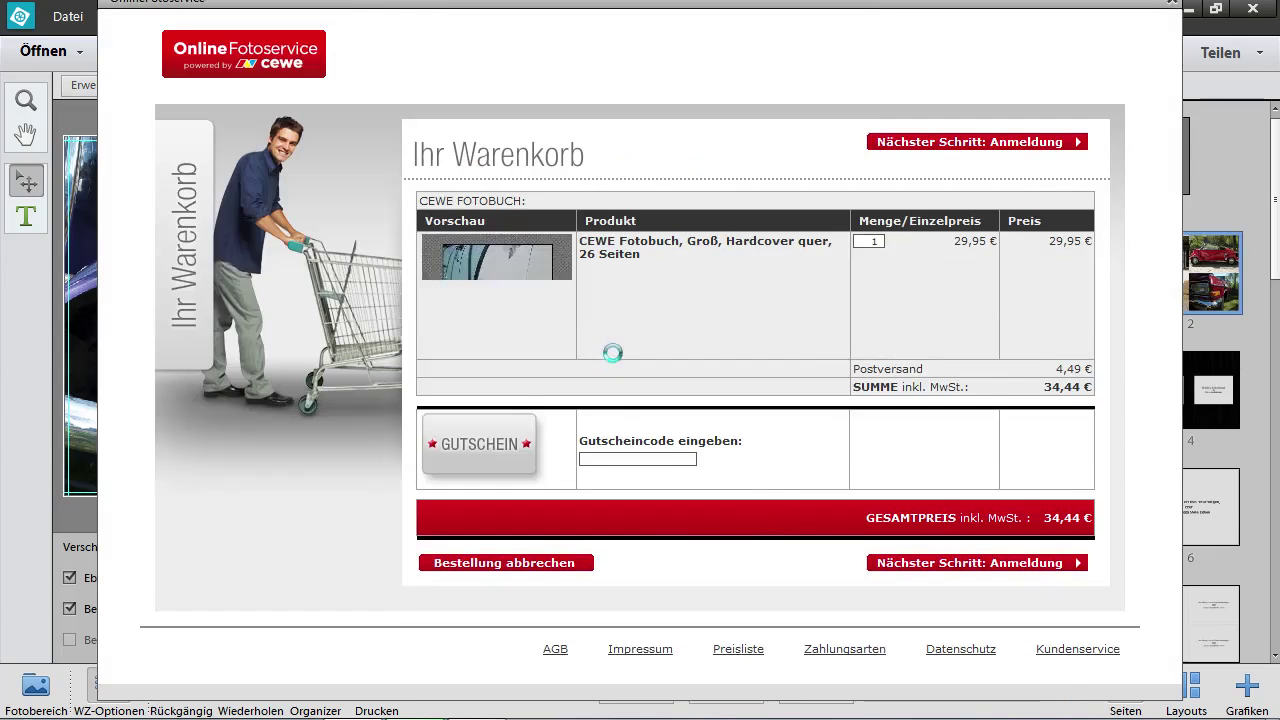
- Move the CEWE cart window down slightly to review the 34,44 € Fotobuch order
{"action": "left_click_drag", "start_coordinate": [643, 6], "coordinate": [642, 25]}
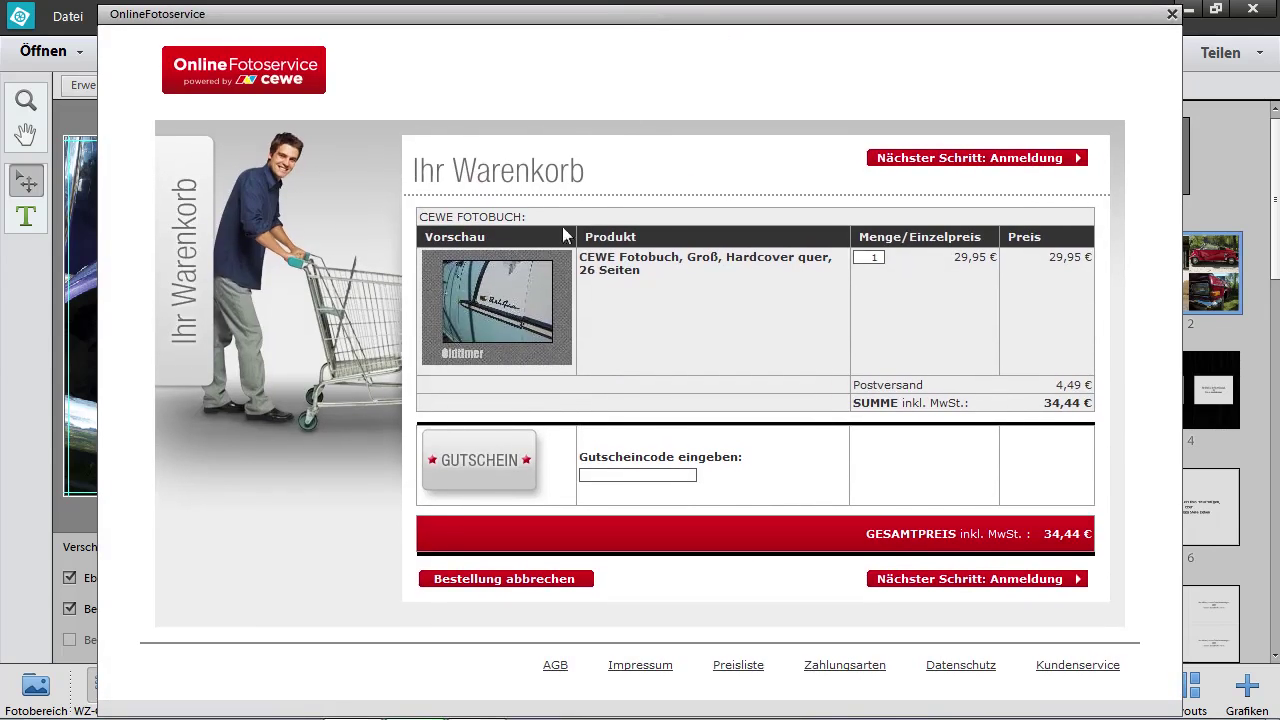